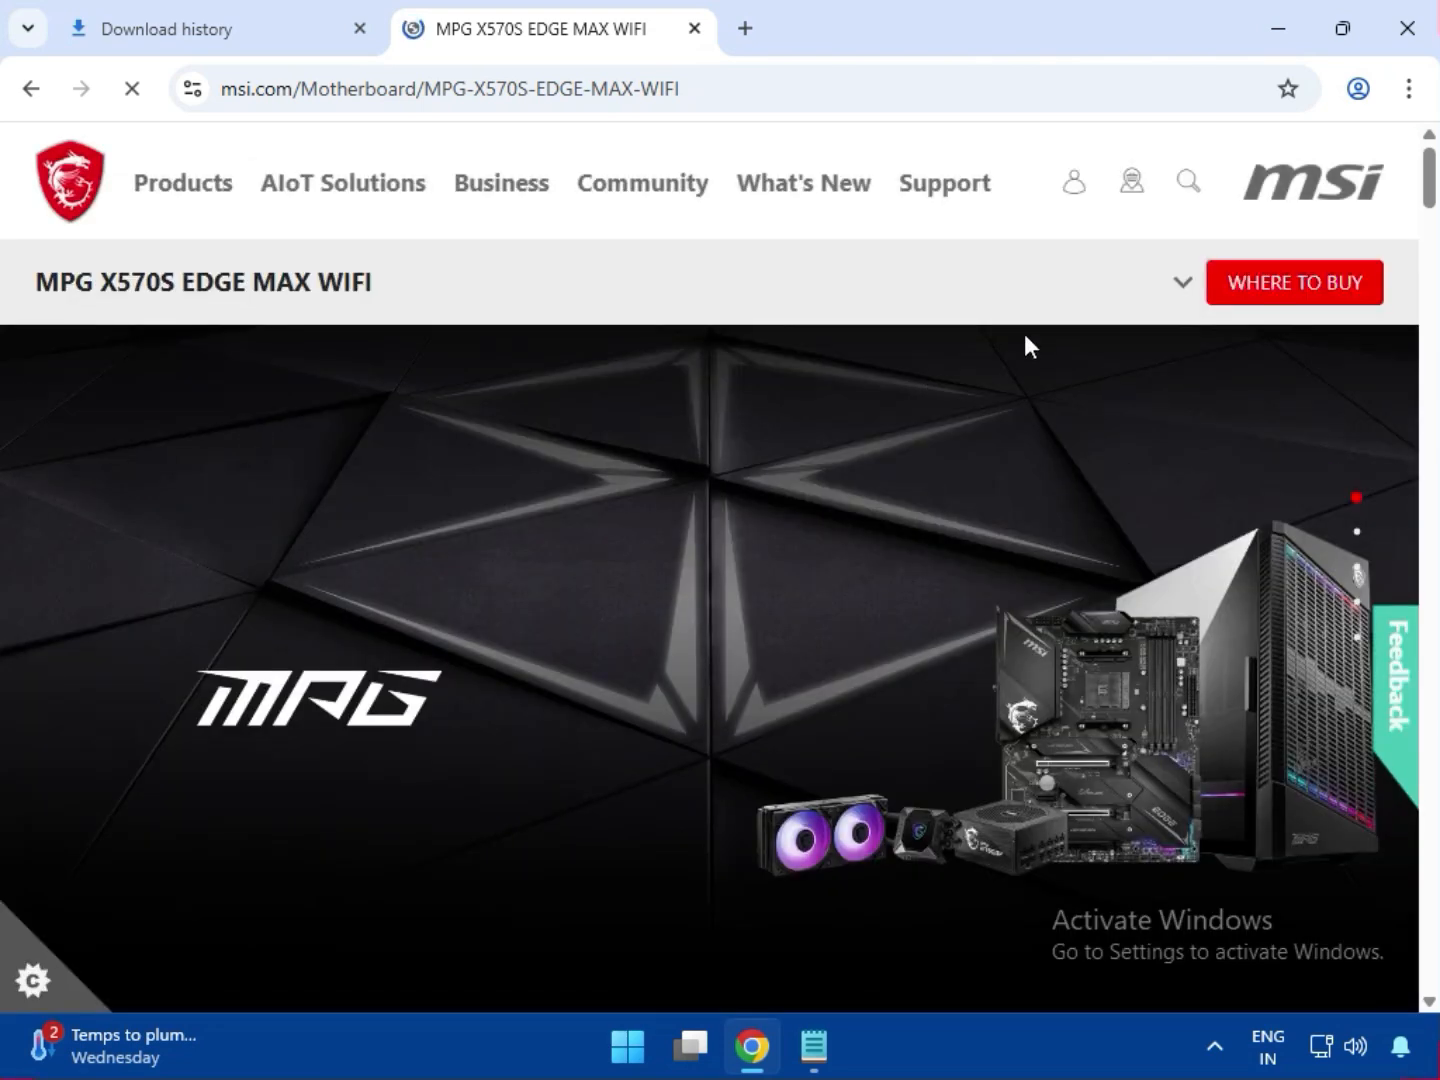
Open the support page of the MPG X570S EDGE MAX WIFI motherboard and go to its Drivers & Downloads section.
{"action": "left_click", "coordinate": [1181, 287]}
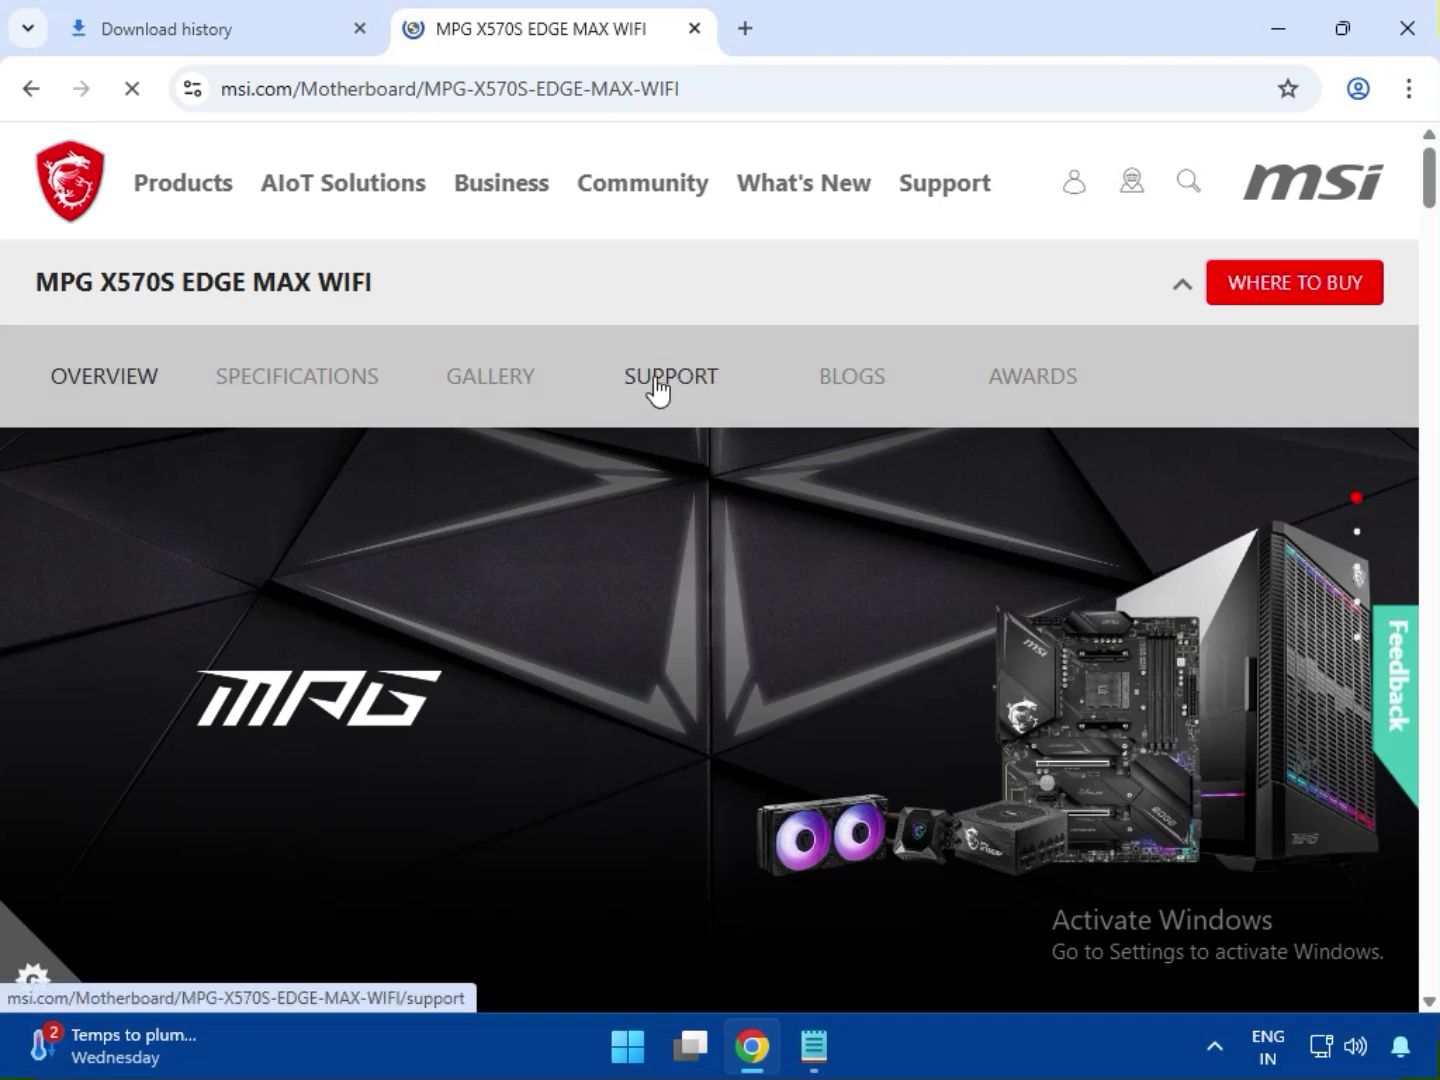
{"action": "left_click", "coordinate": [653, 382]}
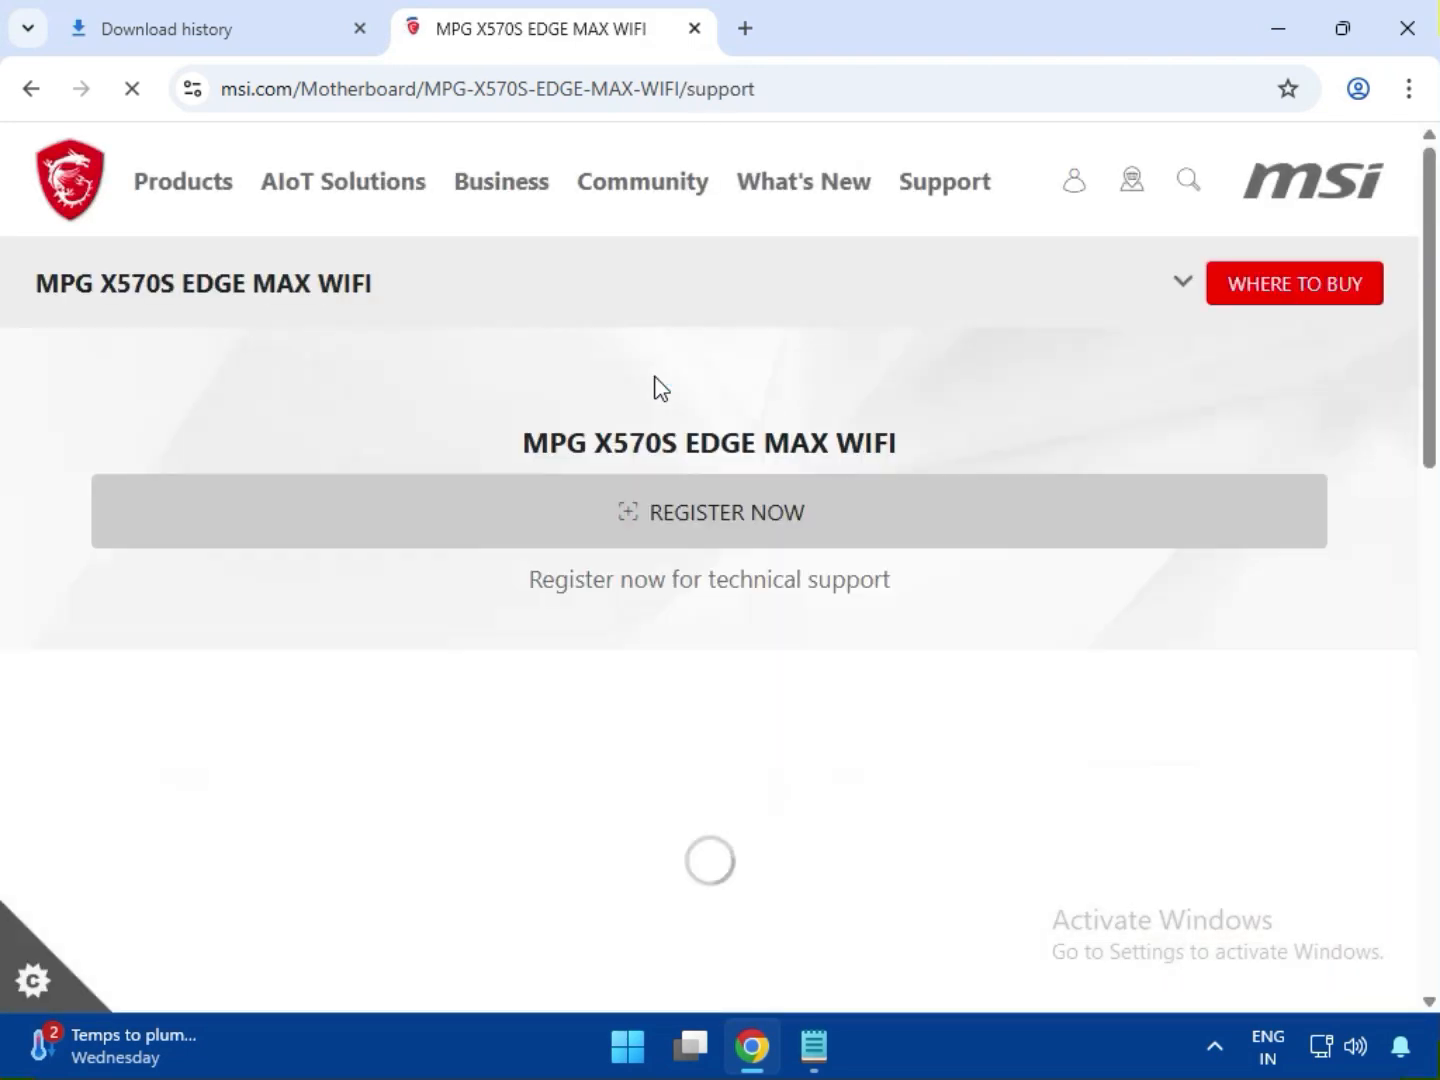
{"action": "scroll", "coordinate": [577, 421], "scroll_direction": "down", "scroll_amount": 2}
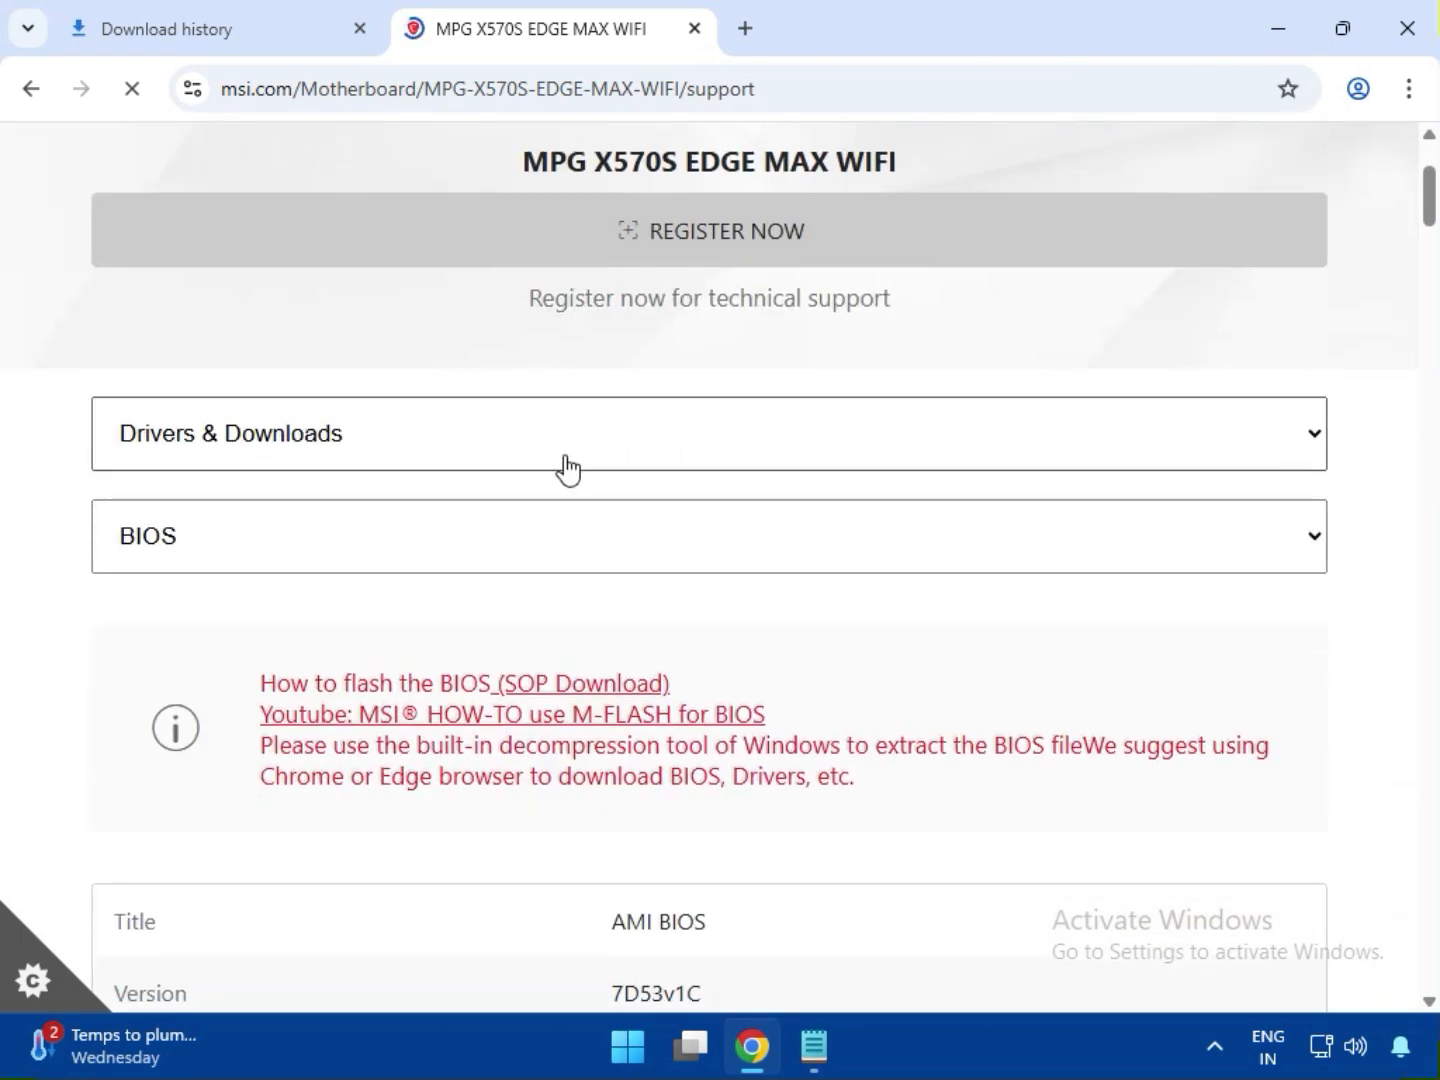
{"action": "scroll", "coordinate": [568, 461], "scroll_direction": "up", "scroll_amount": 2}
{"action": "scroll", "coordinate": [436, 563], "scroll_direction": "down", "scroll_amount": 5}
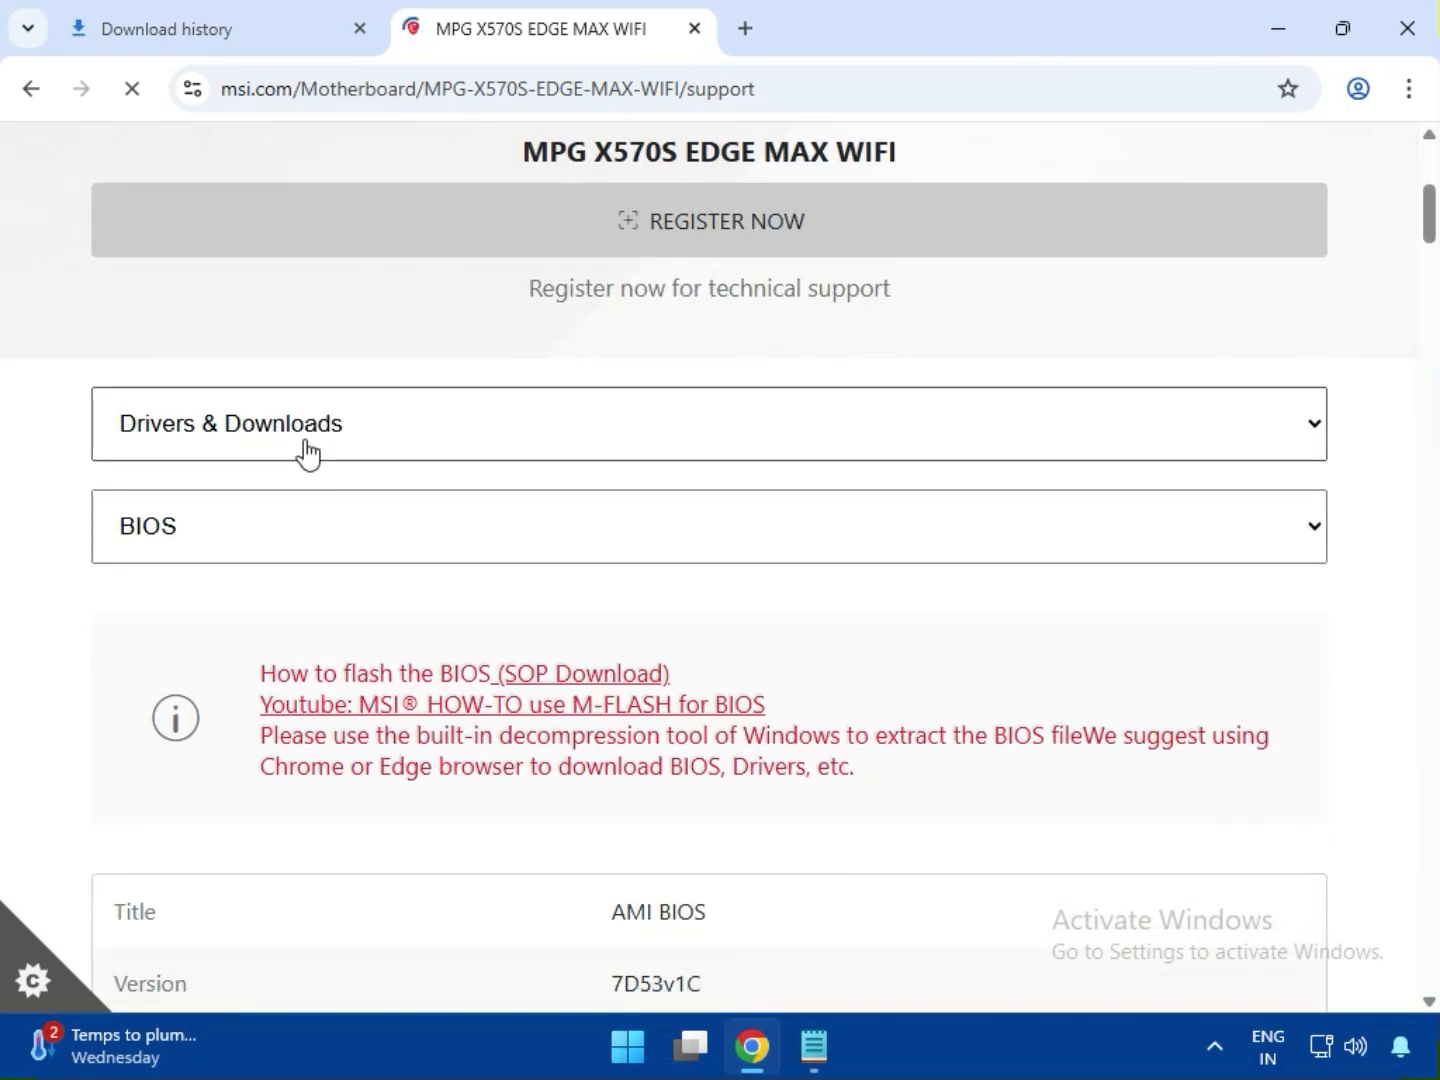
Show the Driver category under Drivers & Downloads, with Win11 64 as the operating system.
{"action": "left_click", "coordinate": [302, 434]}
{"action": "left_click", "coordinate": [232, 482]}
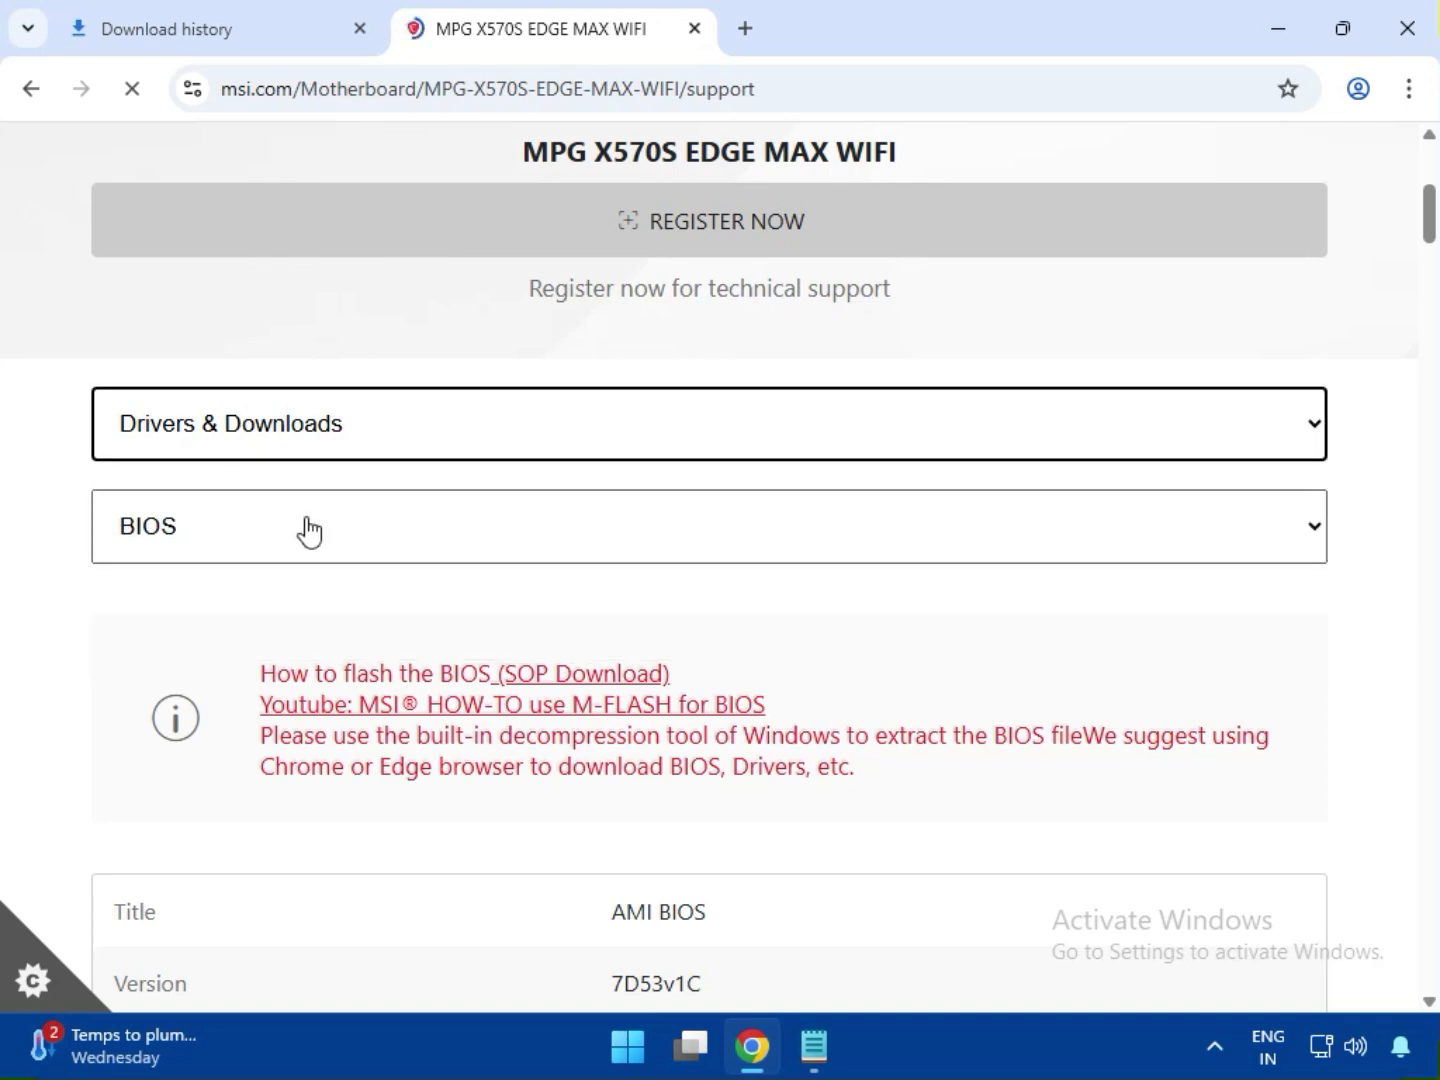
{"action": "scroll", "coordinate": [309, 530], "scroll_direction": "down", "scroll_amount": 3}
{"action": "left_click", "coordinate": [237, 268]}
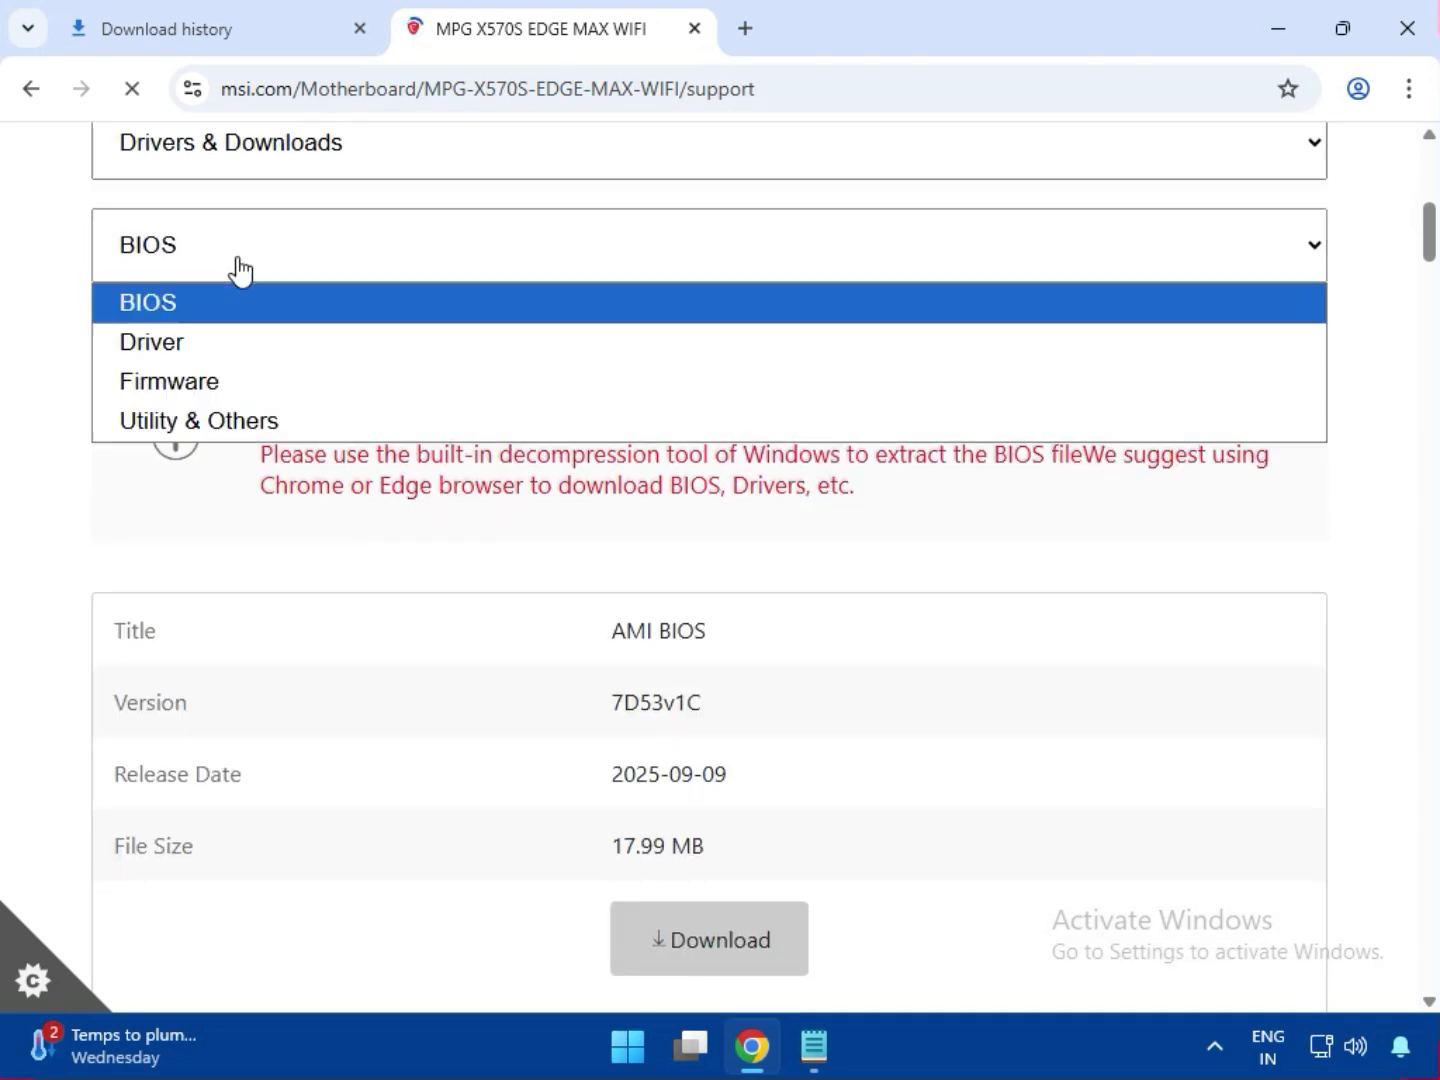
{"action": "left_click", "coordinate": [217, 341]}
{"action": "scroll", "coordinate": [434, 466], "scroll_direction": "down", "scroll_amount": 2}
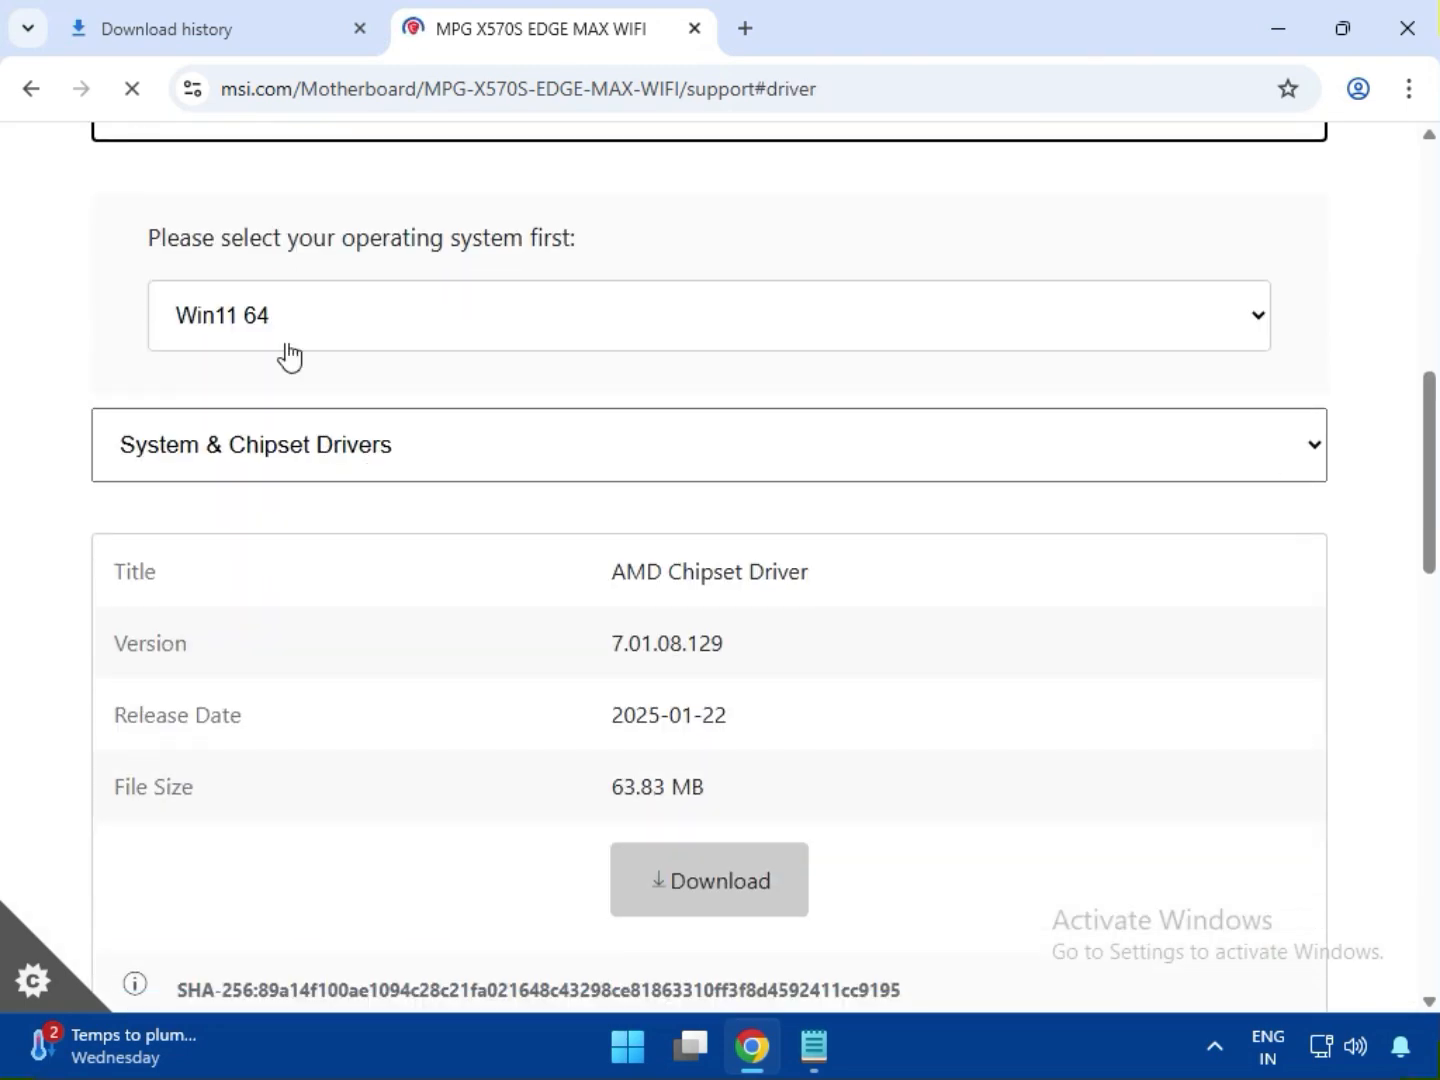
{"action": "left_click", "coordinate": [285, 338]}
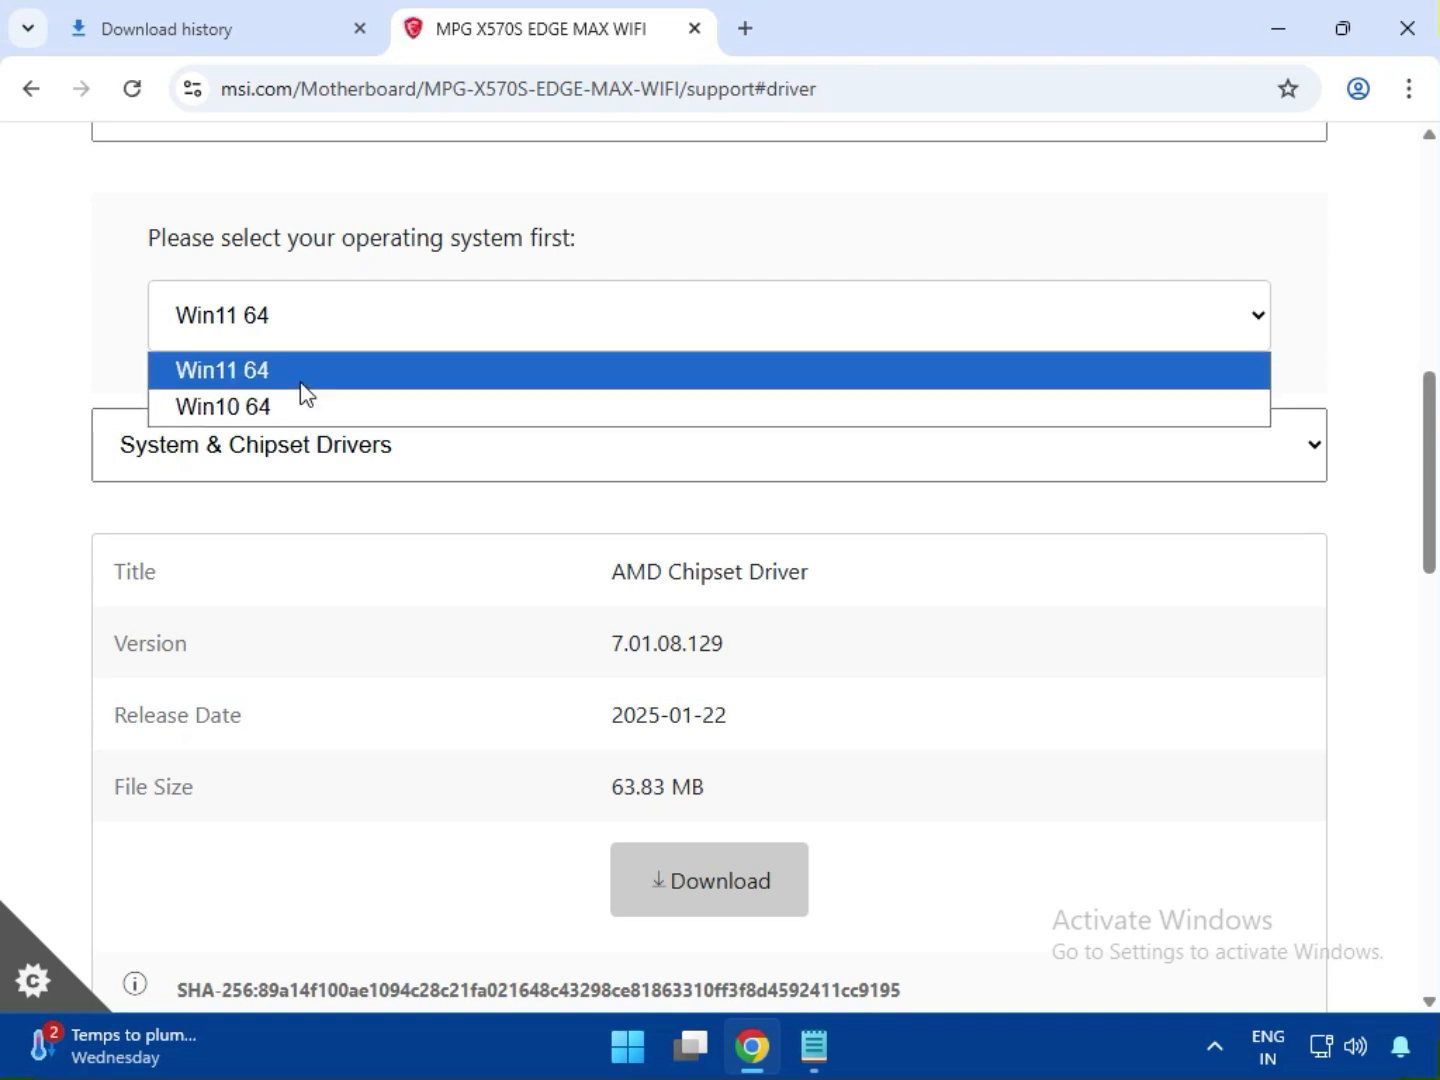
{"action": "left_click", "coordinate": [301, 379]}
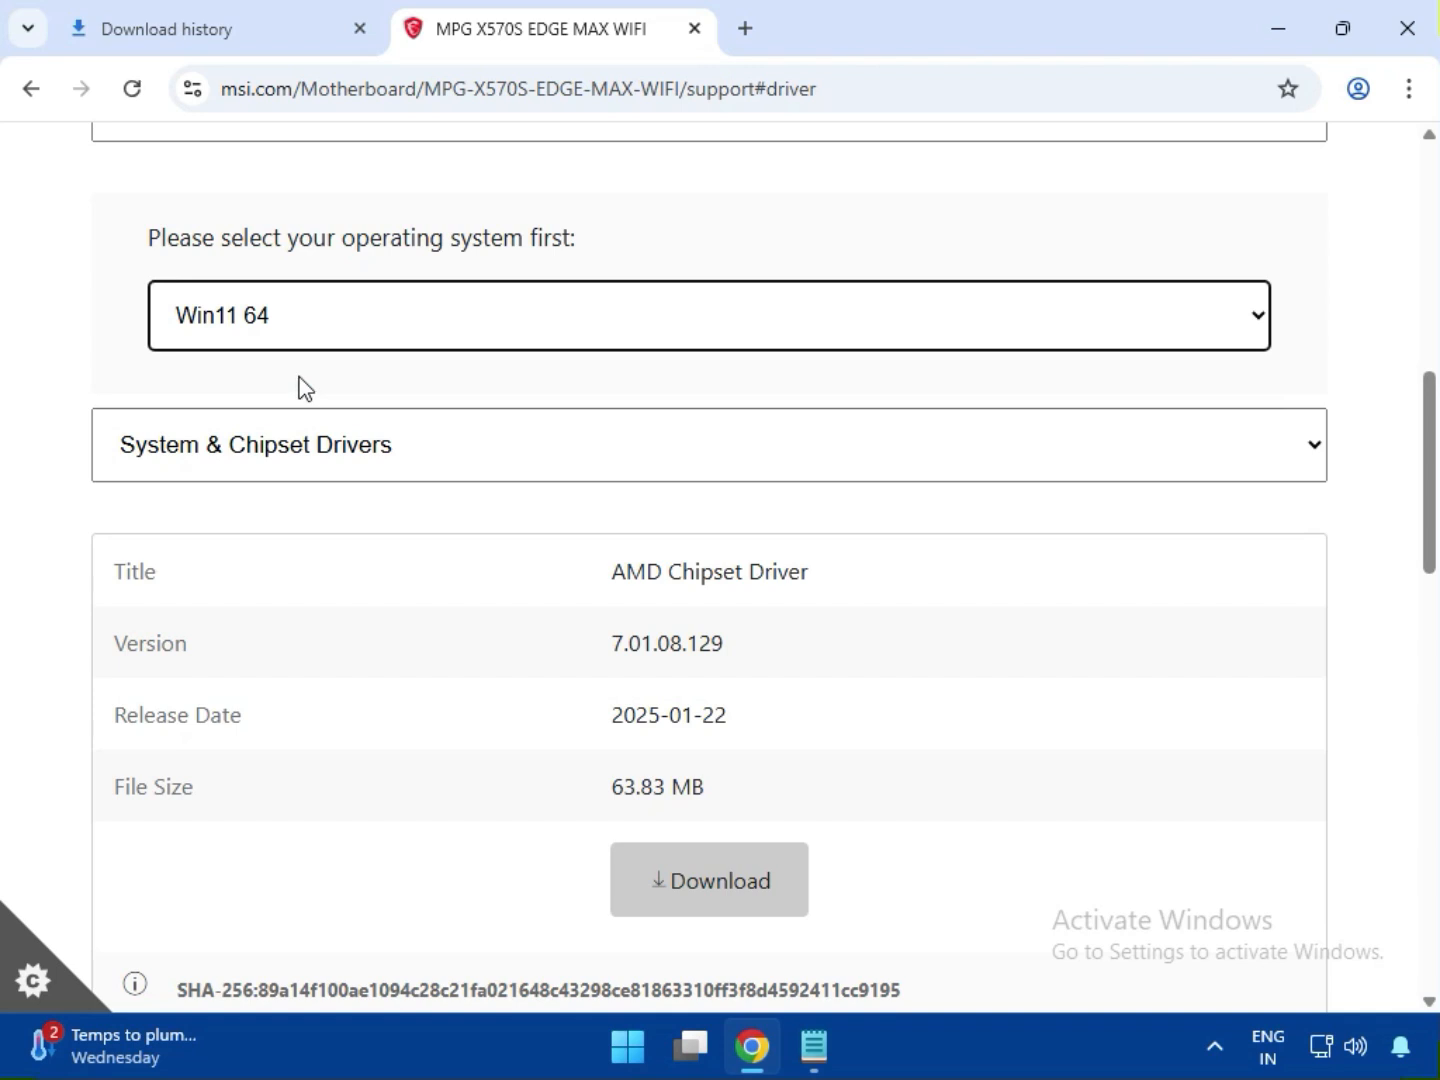
Download the AMD Chipset Driver from the System & Chipset Drivers group.
{"action": "left_click", "coordinate": [405, 466]}
{"action": "left_click", "coordinate": [302, 458]}
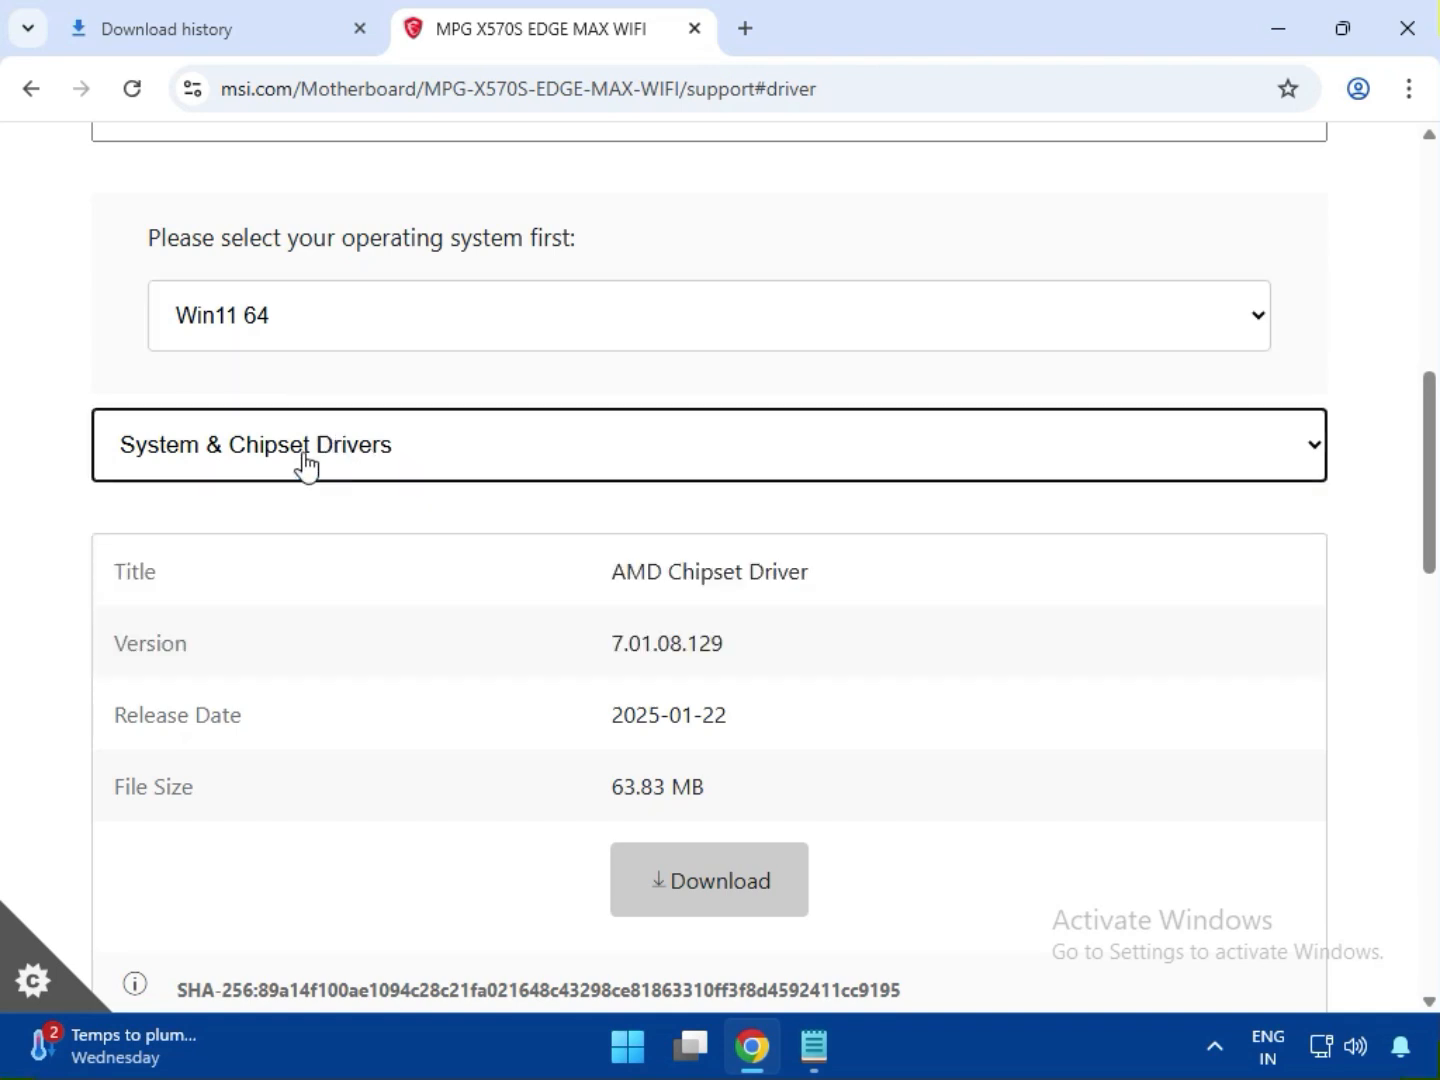
{"action": "scroll", "coordinate": [330, 470], "scroll_direction": "down", "scroll_amount": 1}
{"action": "left_click", "coordinate": [297, 320]}
{"action": "left_click", "coordinate": [384, 336]}
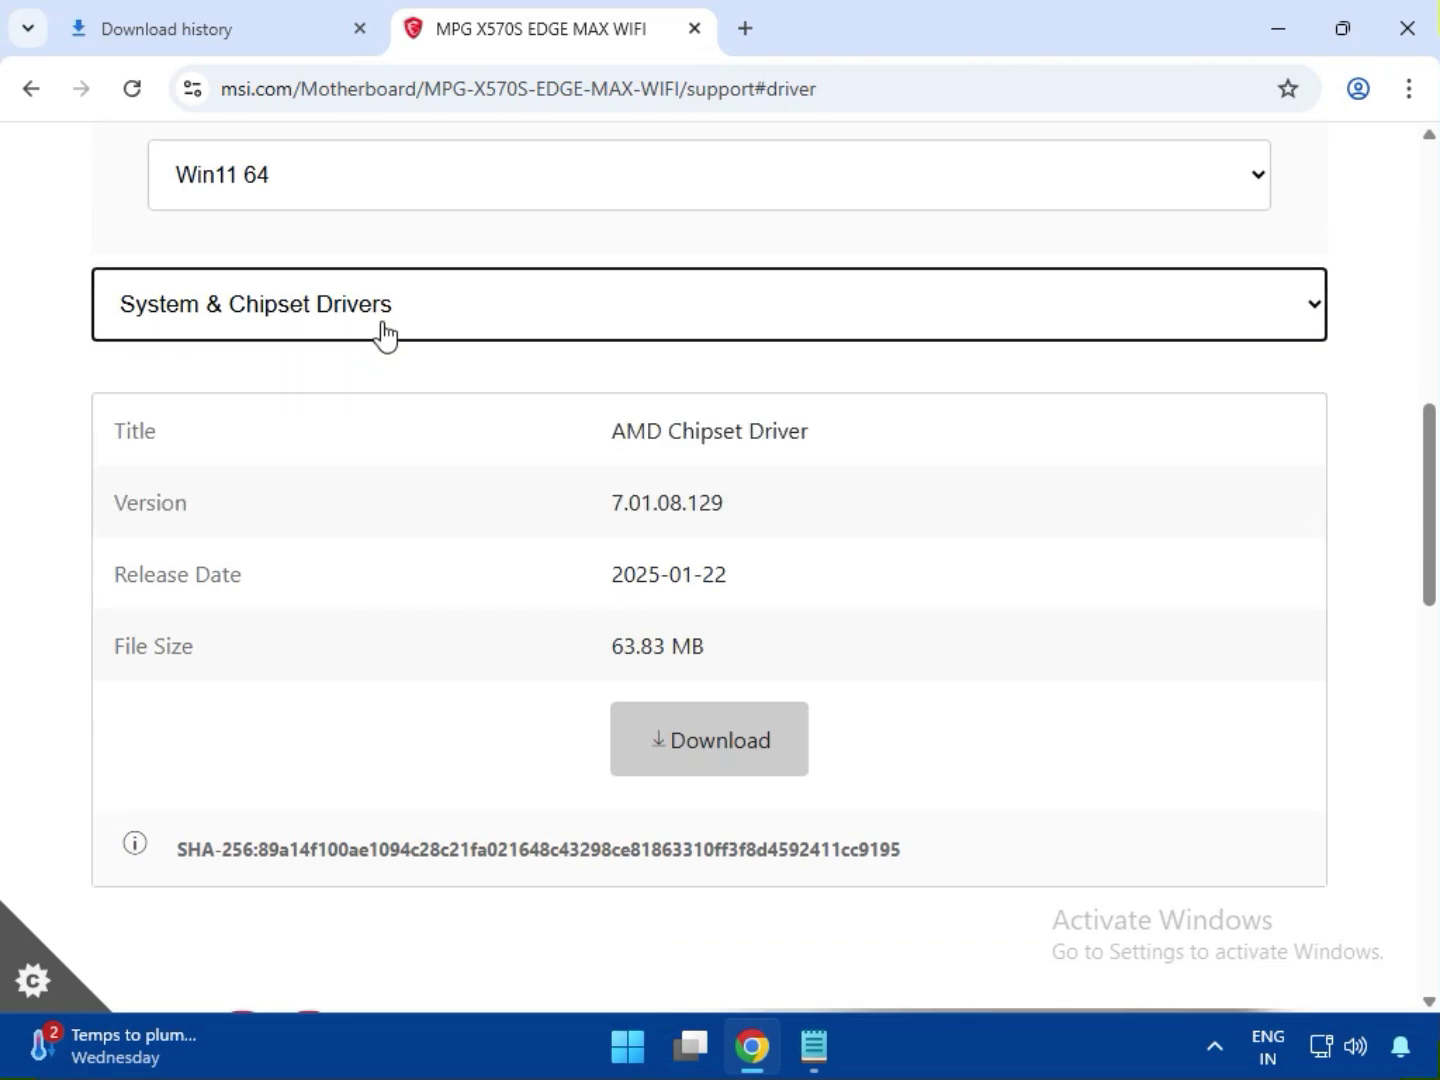
{"action": "left_click_drag", "start_coordinate": [612, 432], "coordinate": [852, 450]}
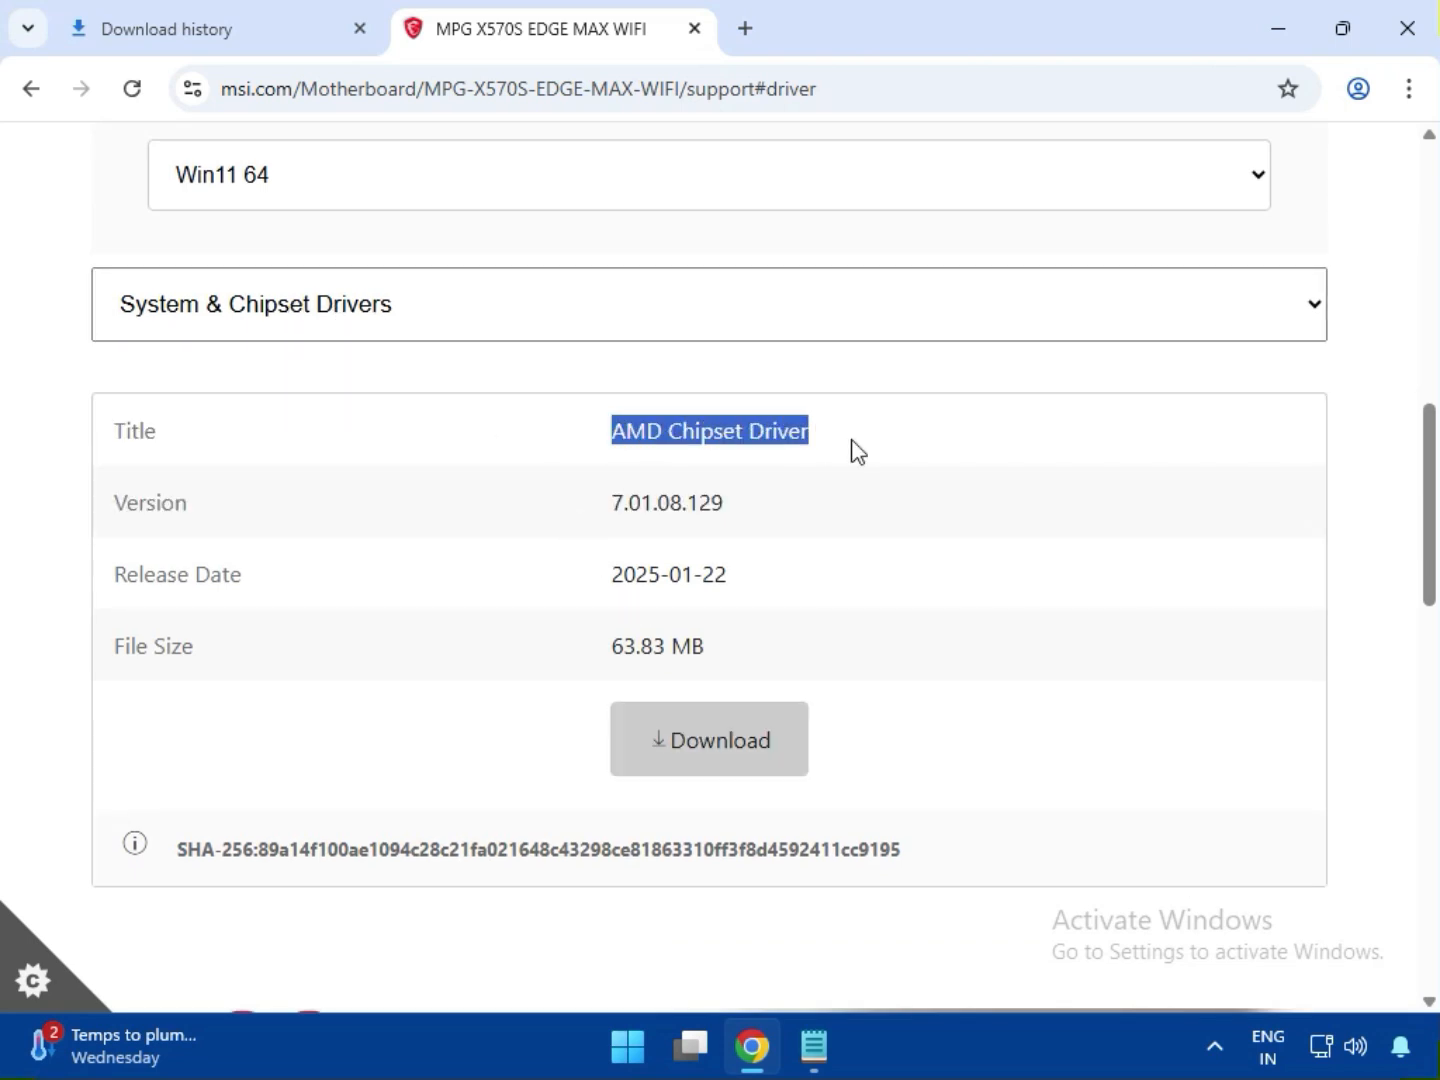
{"action": "left_click", "coordinate": [716, 741]}
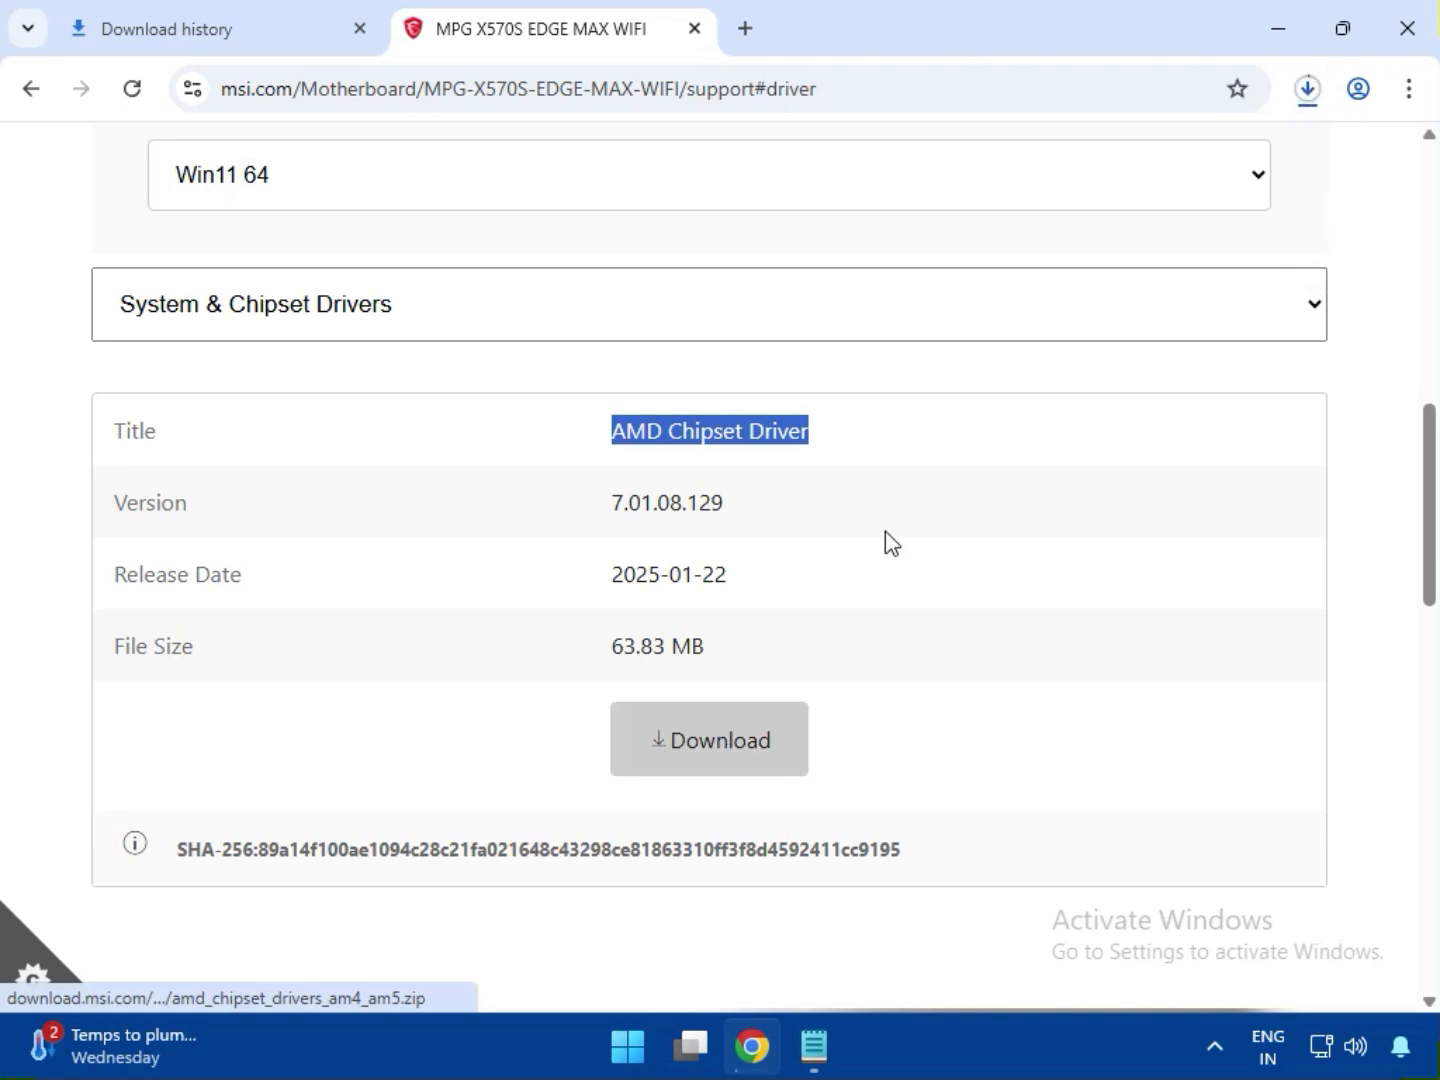
Download the AMD Graphics Drivers package from the On-Board VGA Drivers group.
{"action": "left_click", "coordinate": [229, 312]}
{"action": "left_click", "coordinate": [233, 403]}
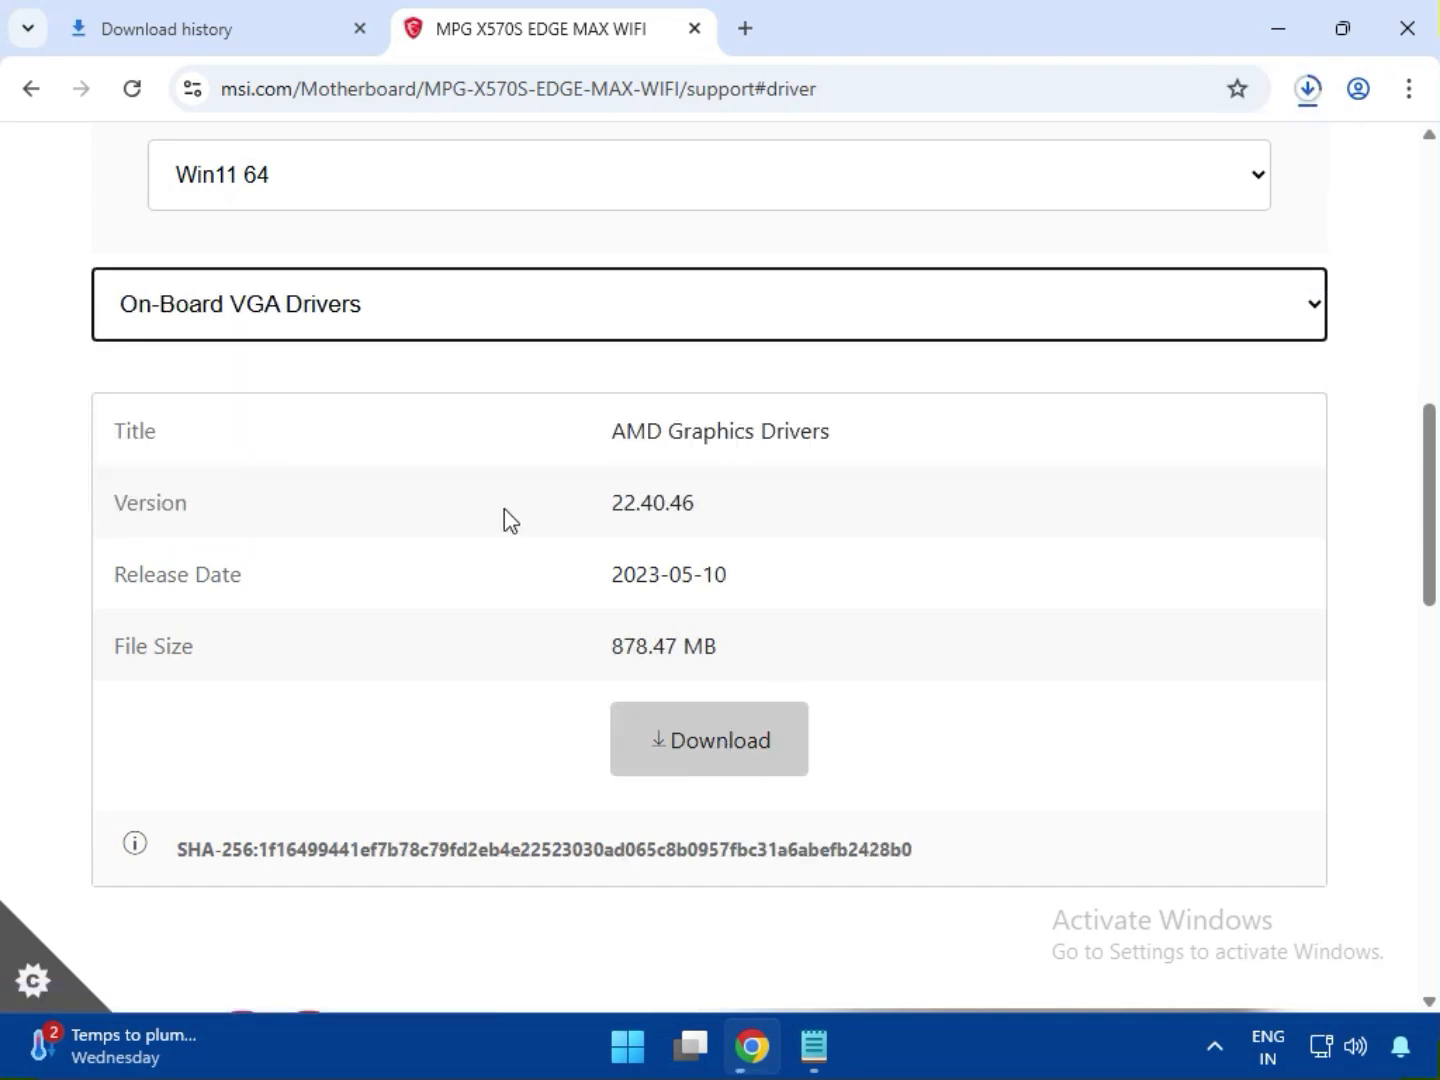
{"action": "left_click_drag", "start_coordinate": [614, 431], "coordinate": [845, 444]}
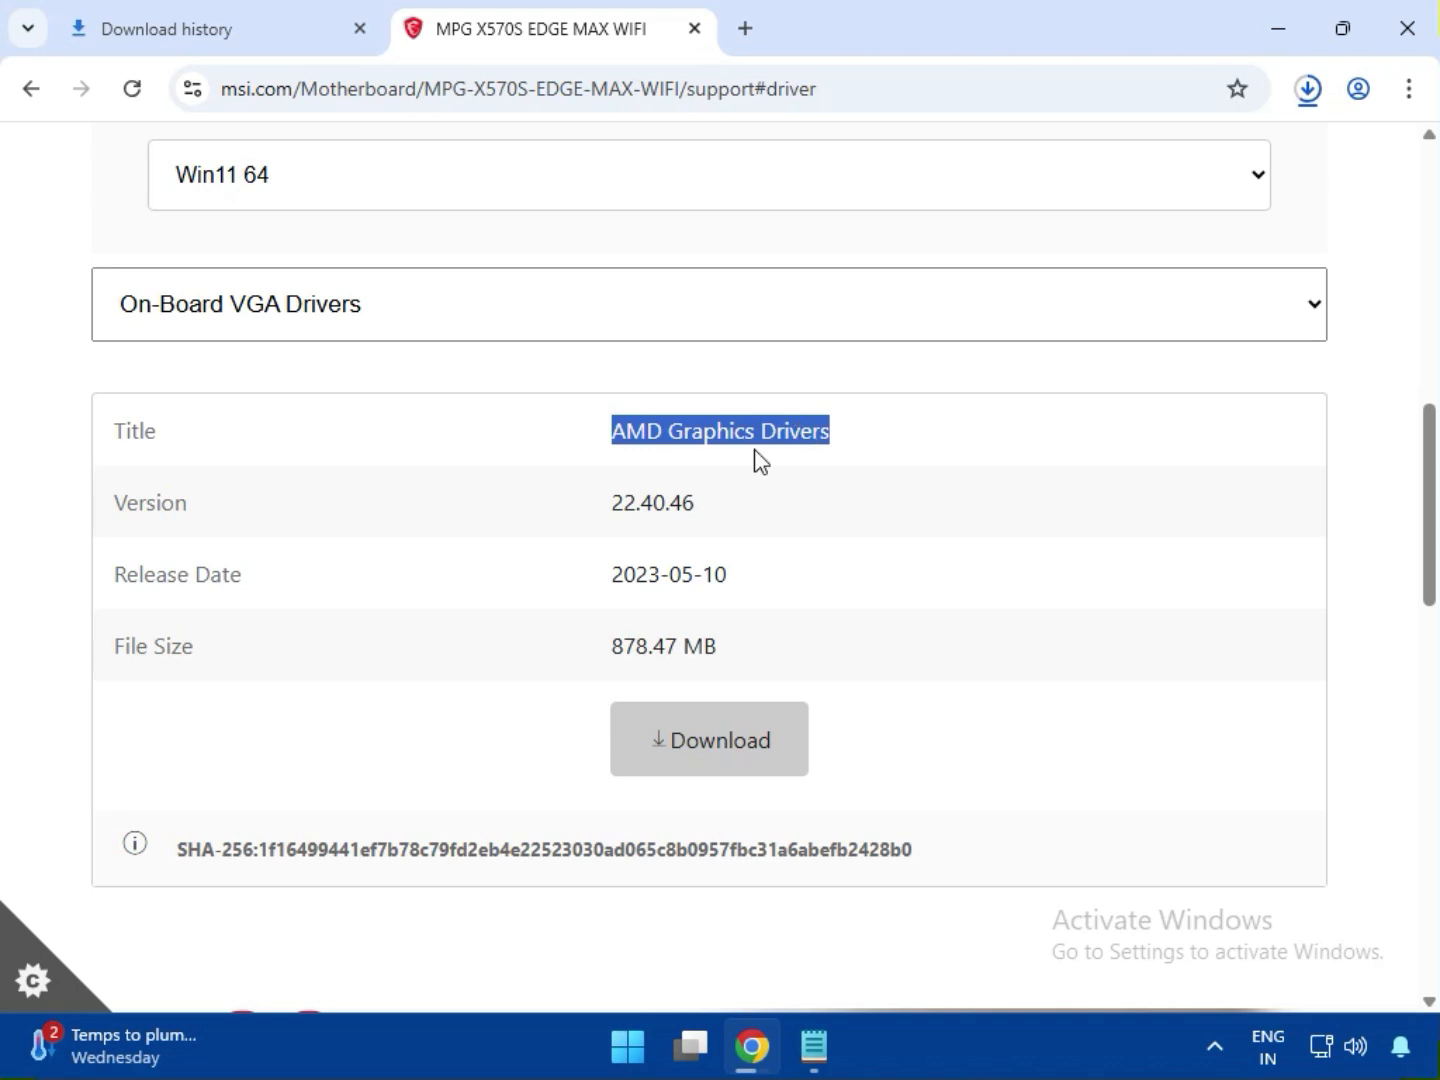
{"action": "left_click", "coordinate": [689, 761]}
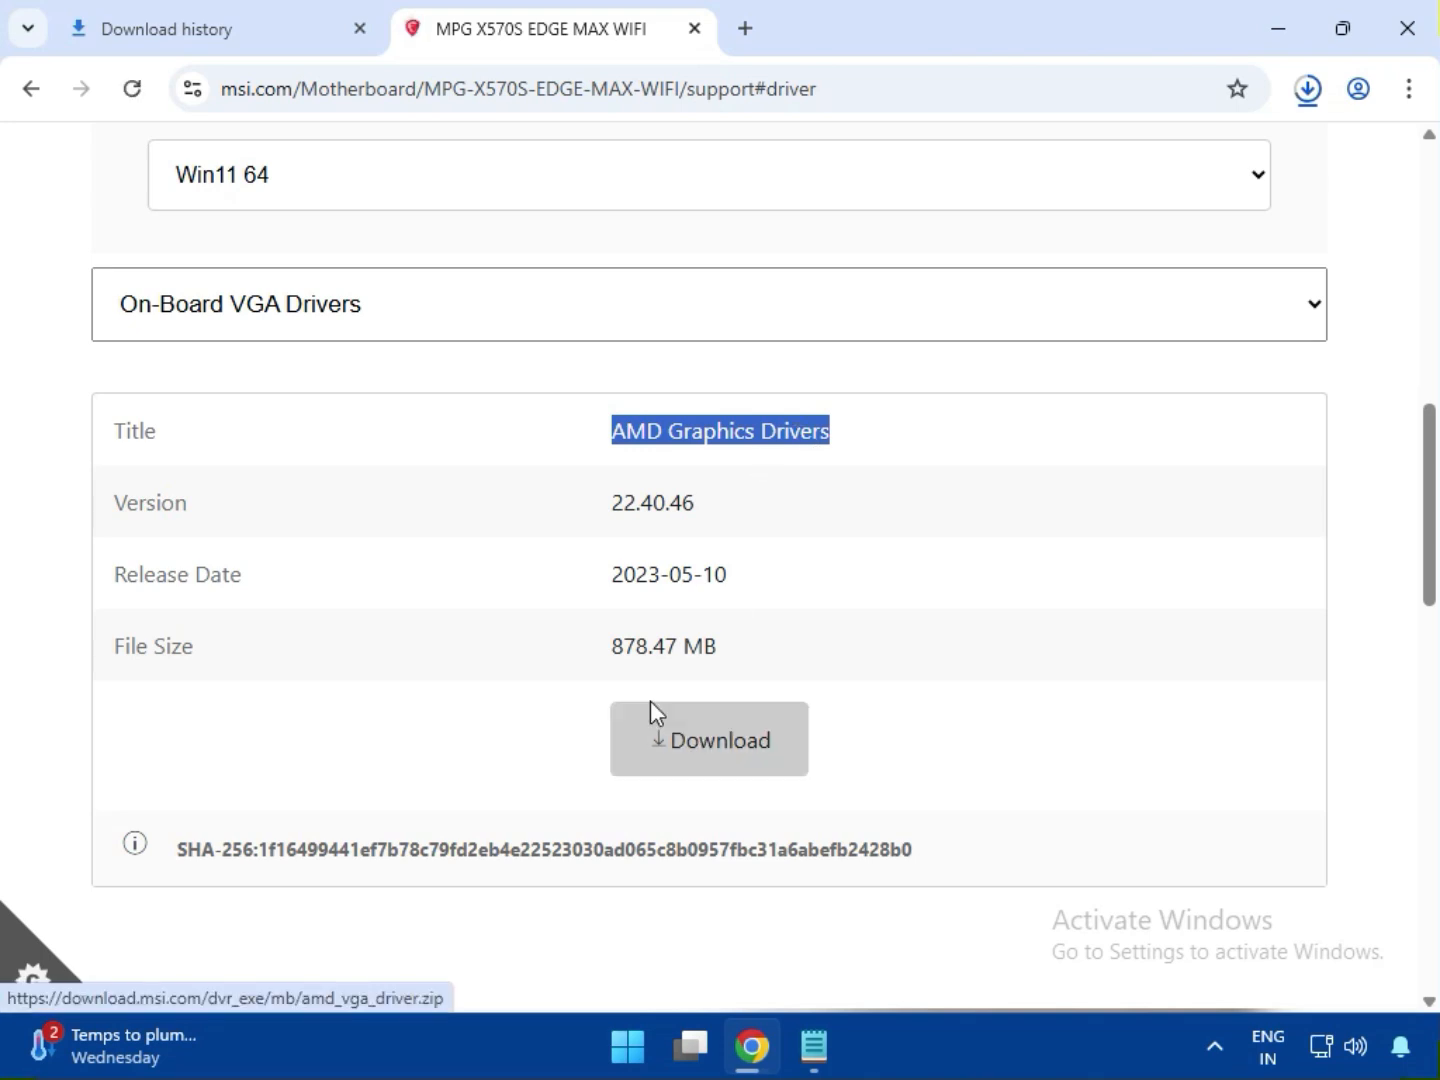
Download the Realtek HD Universal Driver from the On-Board Audio Drivers group.
{"action": "left_click", "coordinate": [301, 318]}
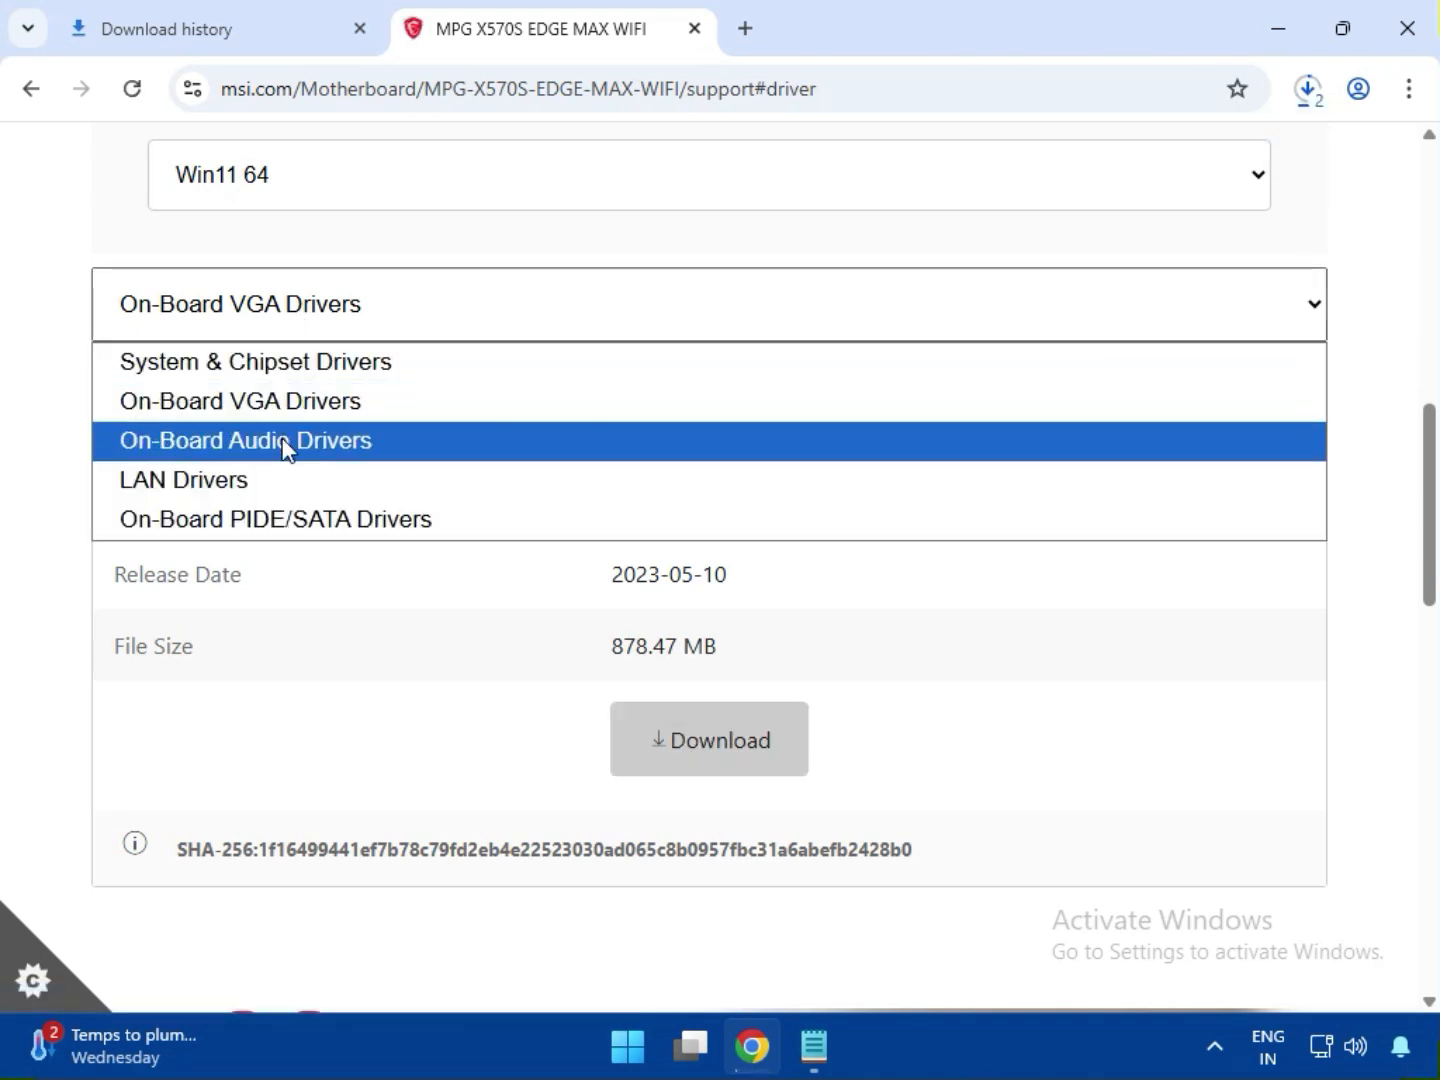
{"action": "left_click", "coordinate": [284, 446]}
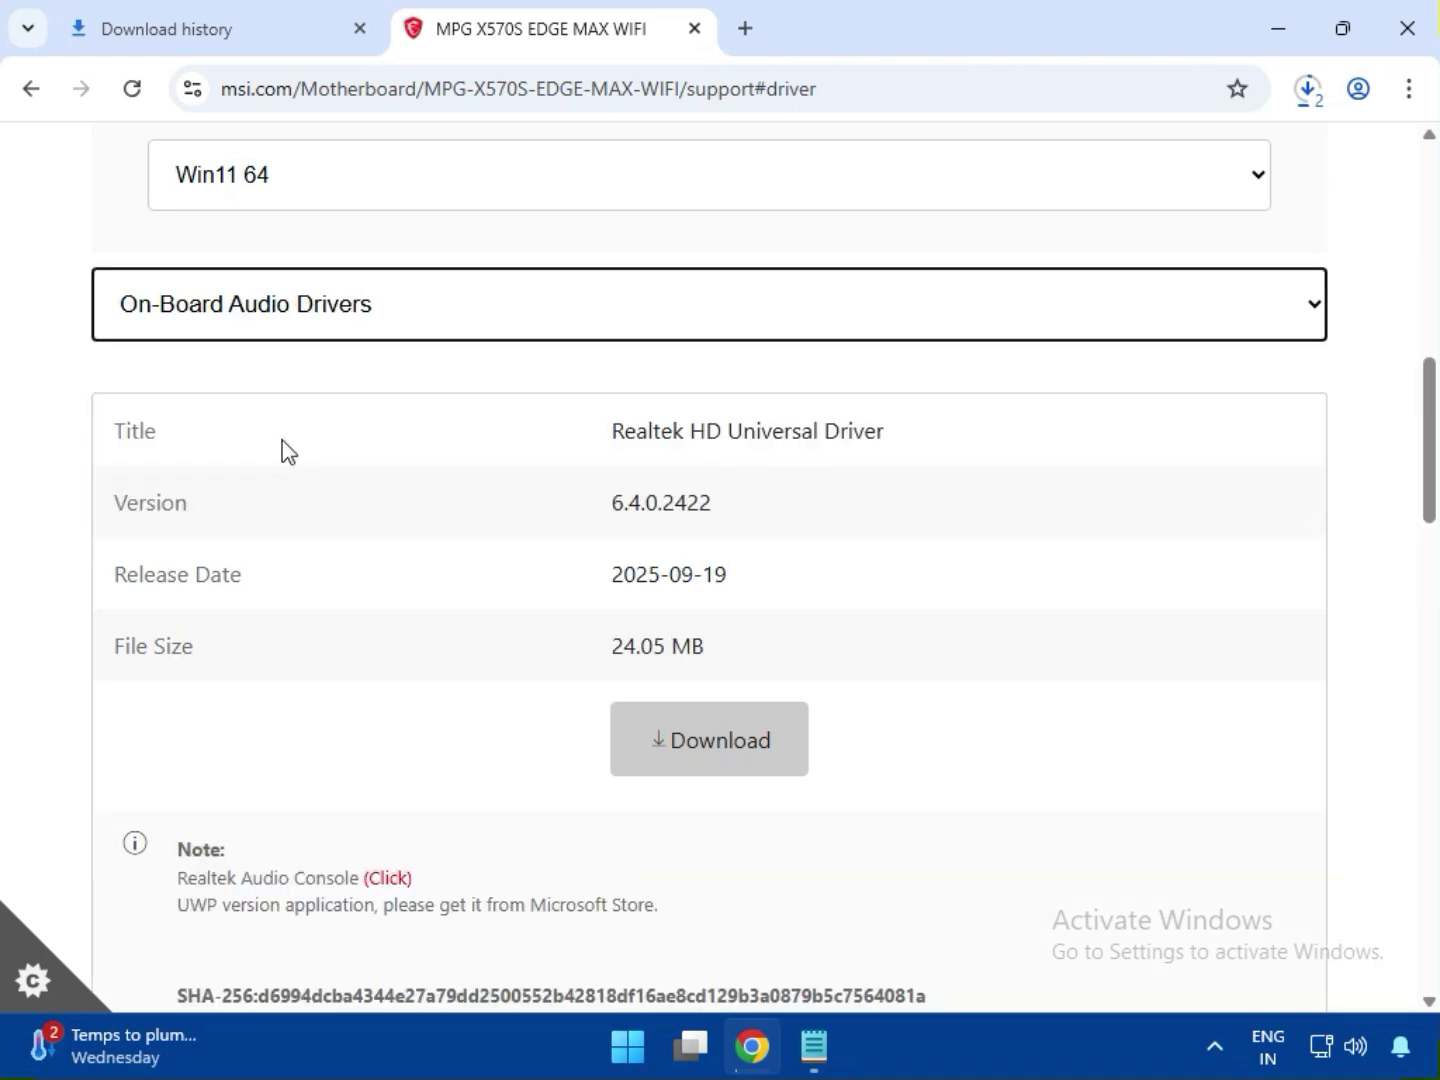
{"action": "left_click_drag", "start_coordinate": [615, 436], "coordinate": [893, 453]}
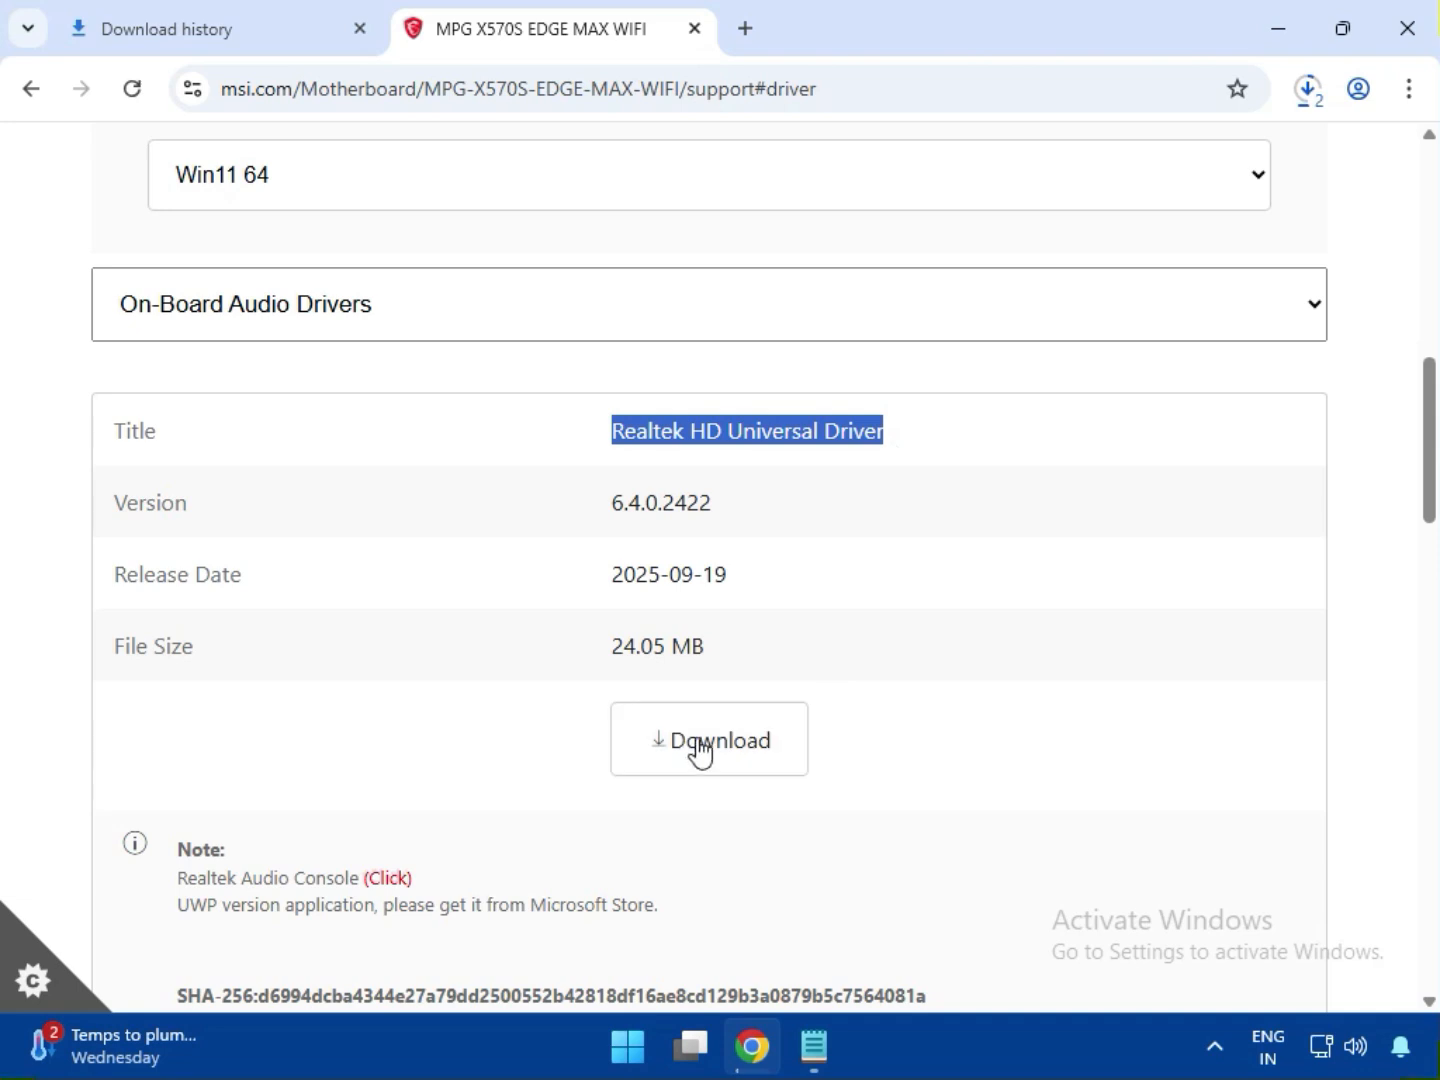
Download the Realtek PCI-E Ethernet Drivers package from the LAN Drivers group.
{"action": "left_click", "coordinate": [418, 330]}
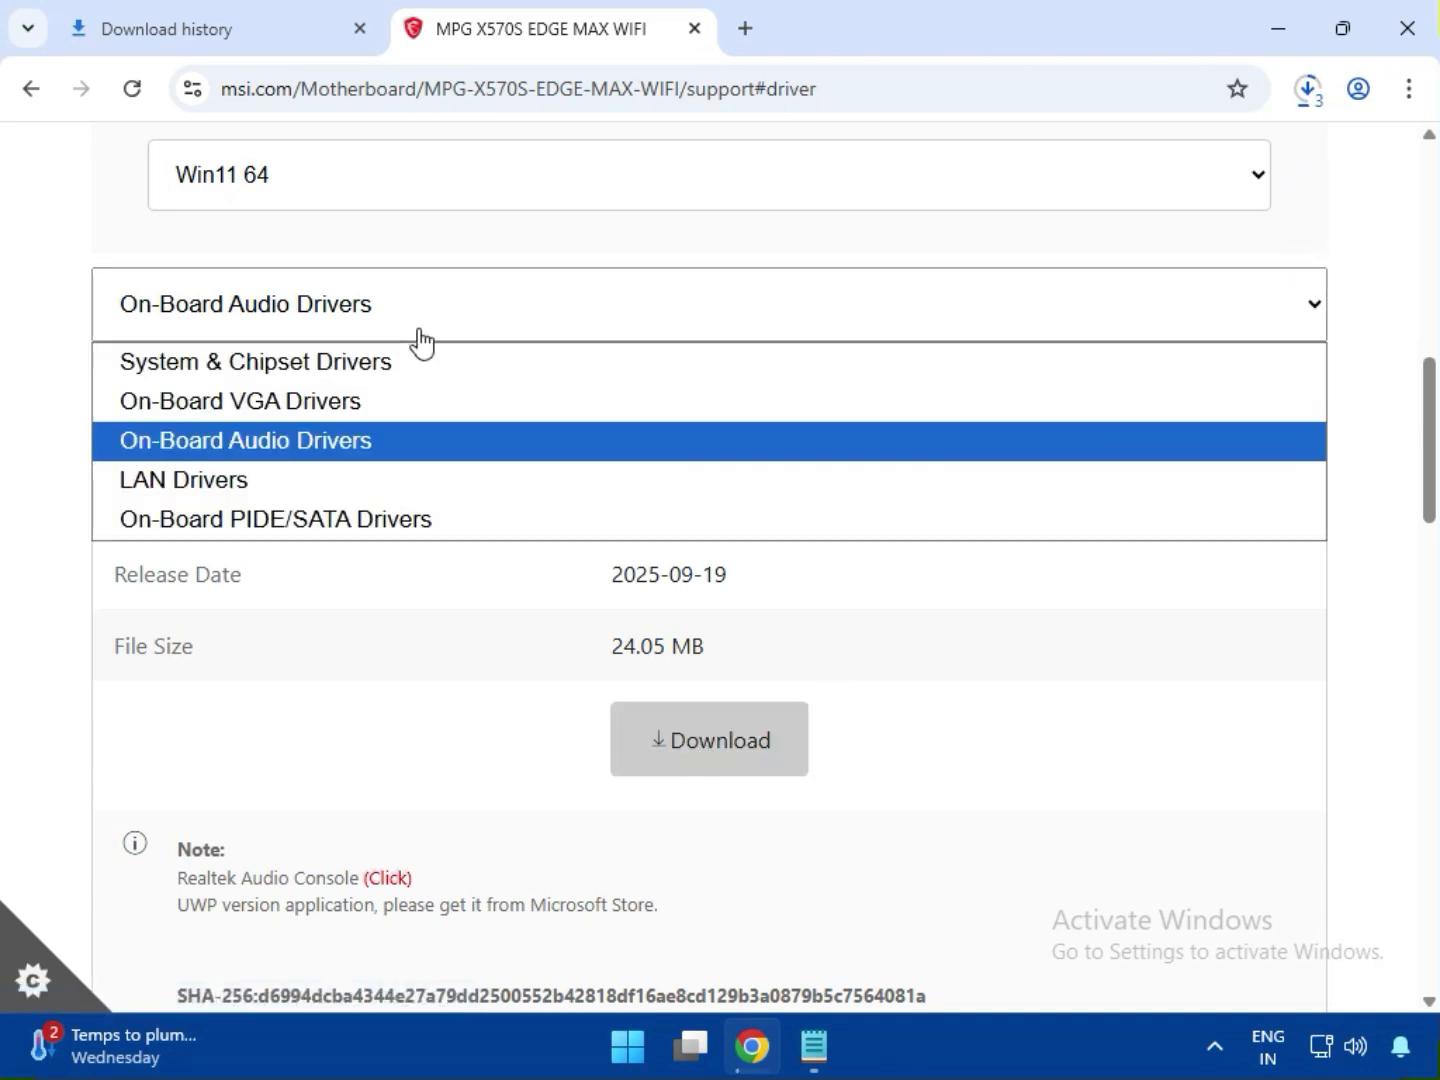
{"action": "left_click", "coordinate": [245, 481]}
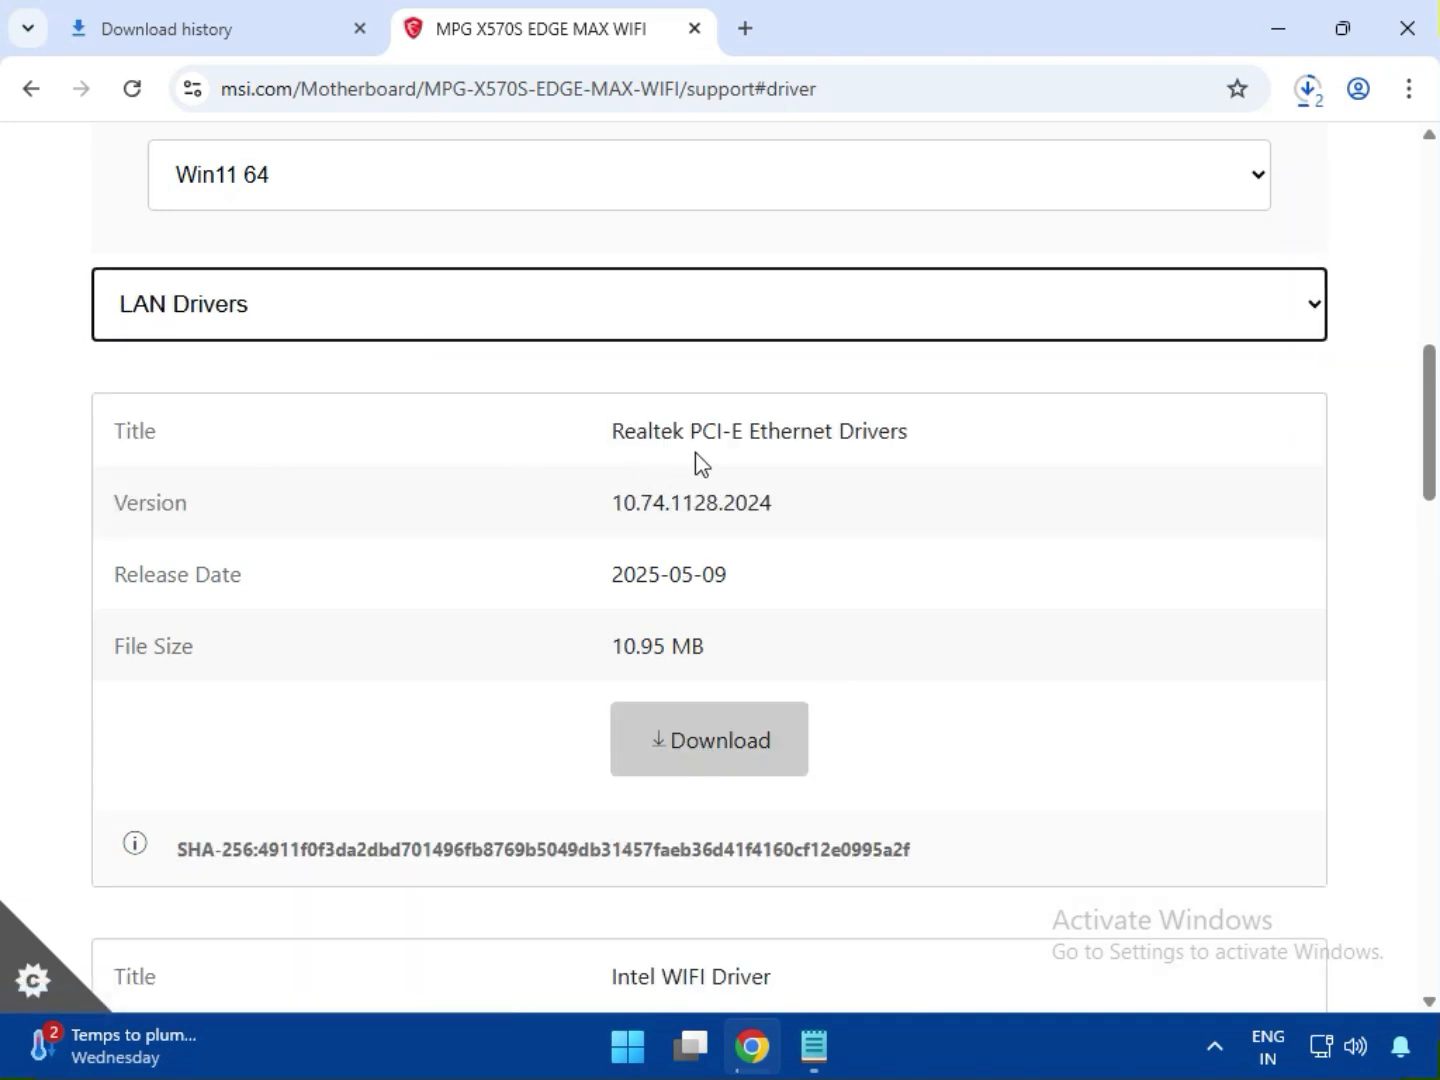
{"action": "left_click_drag", "start_coordinate": [737, 436], "coordinate": [909, 433]}
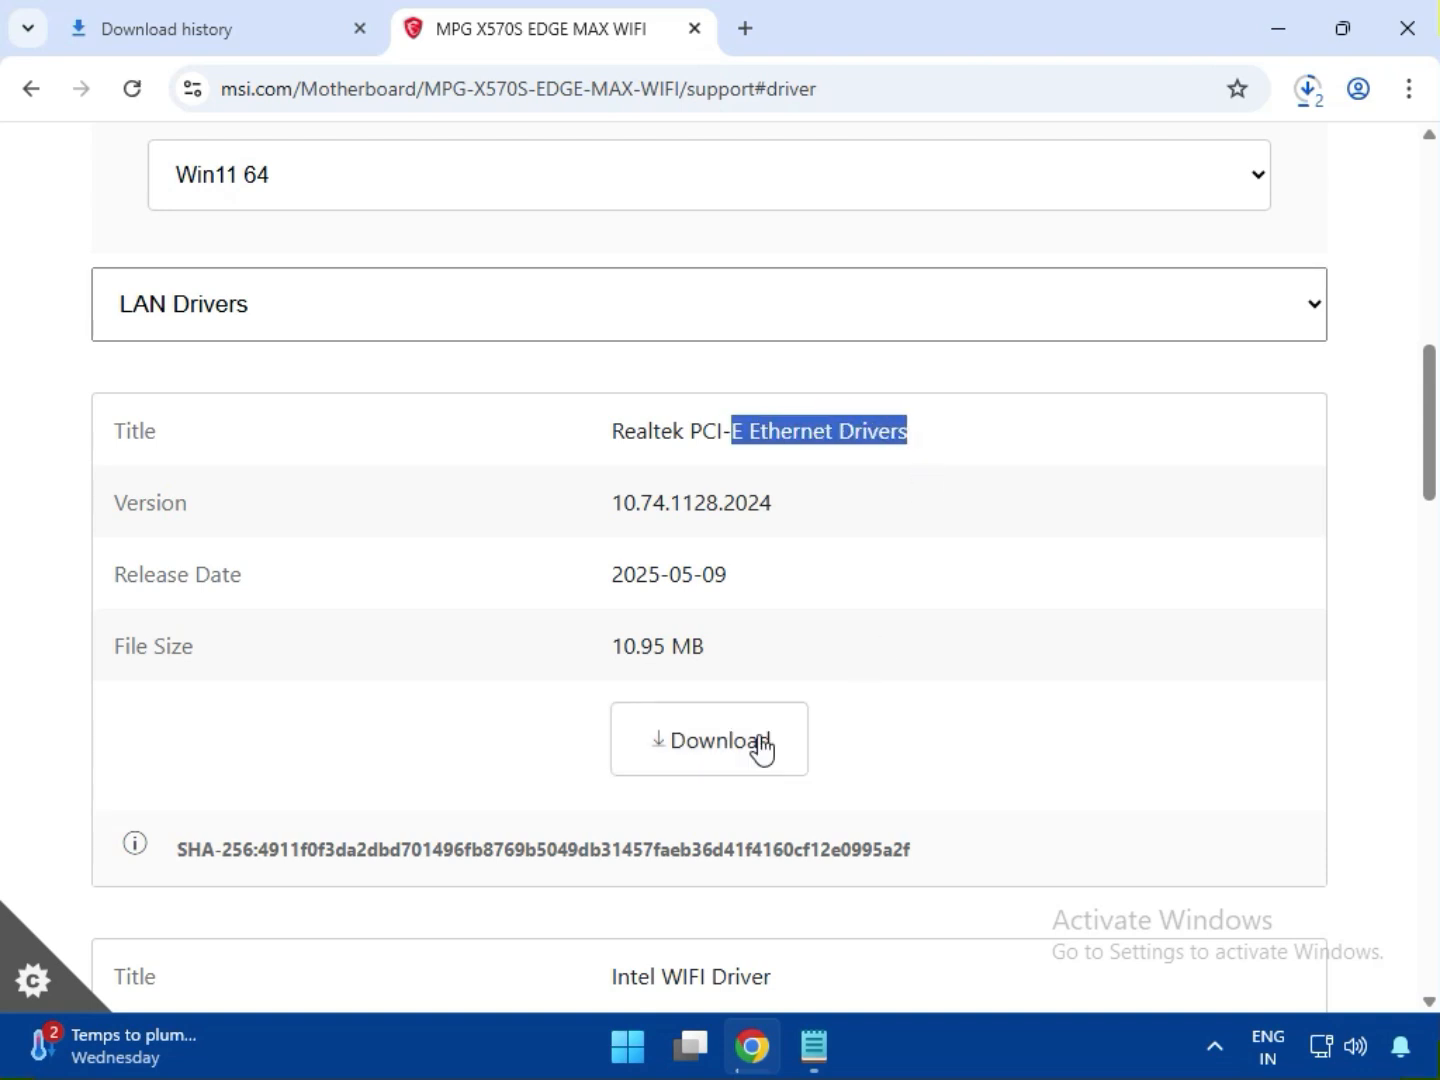
{"action": "left_click", "coordinate": [725, 749]}
Download the Intel WIFI Driver listed below the Ethernet drivers.
{"action": "scroll", "coordinate": [721, 717], "scroll_direction": "down", "scroll_amount": 4}
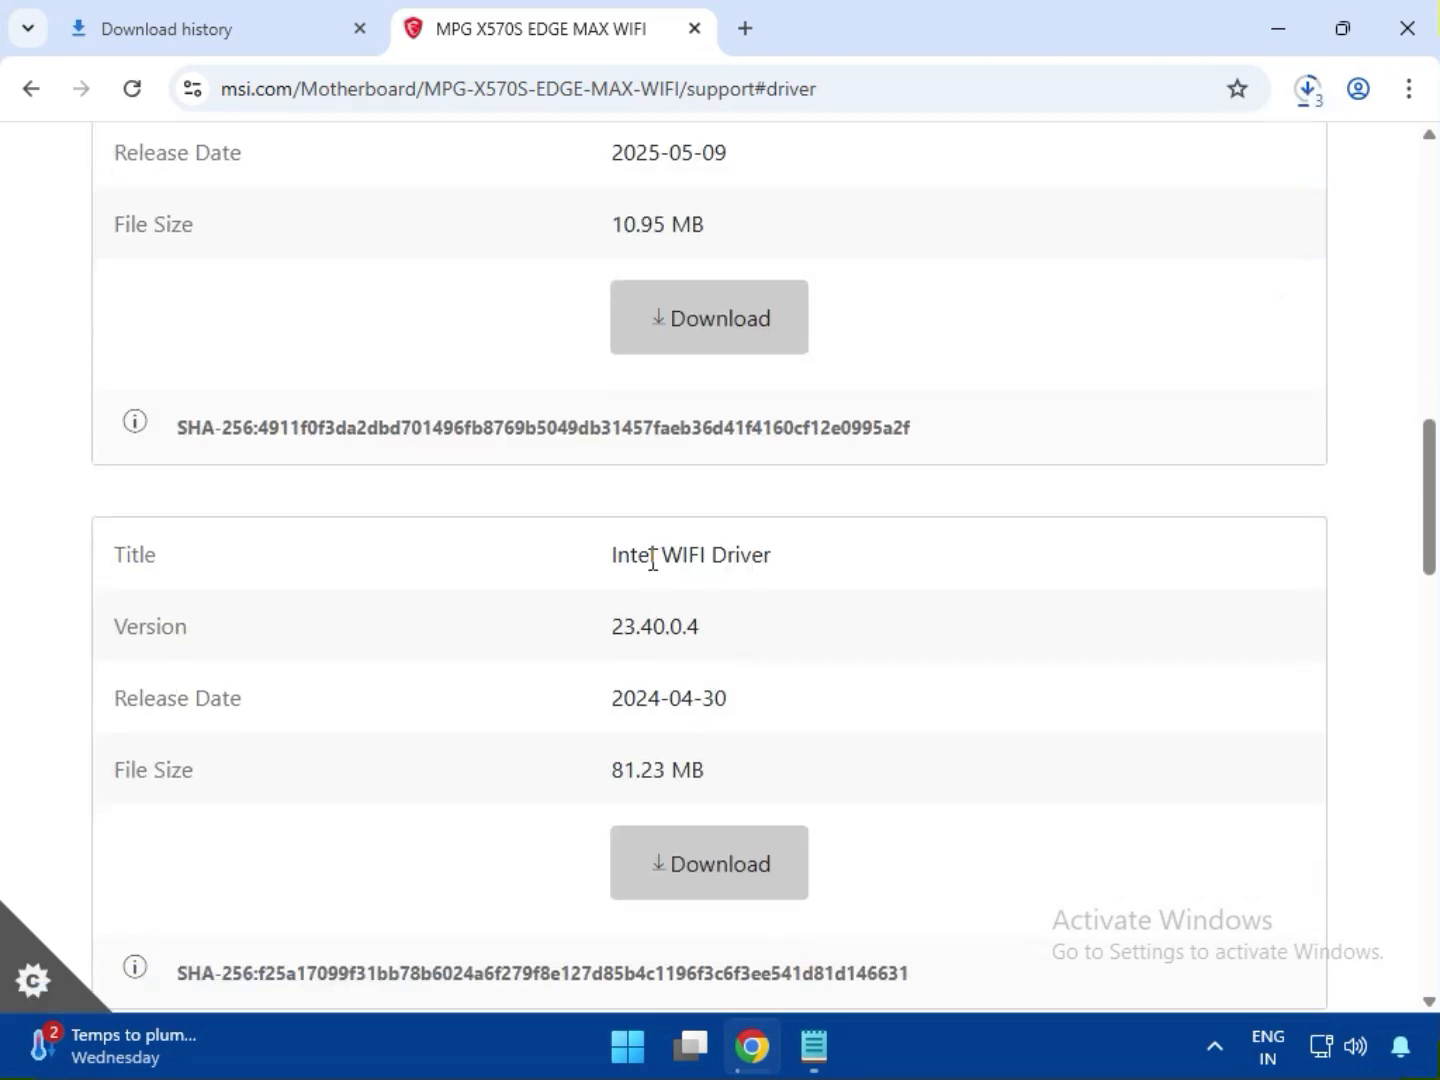
{"action": "left_click_drag", "start_coordinate": [662, 544], "coordinate": [812, 590]}
{"action": "left_click", "coordinate": [703, 840]}
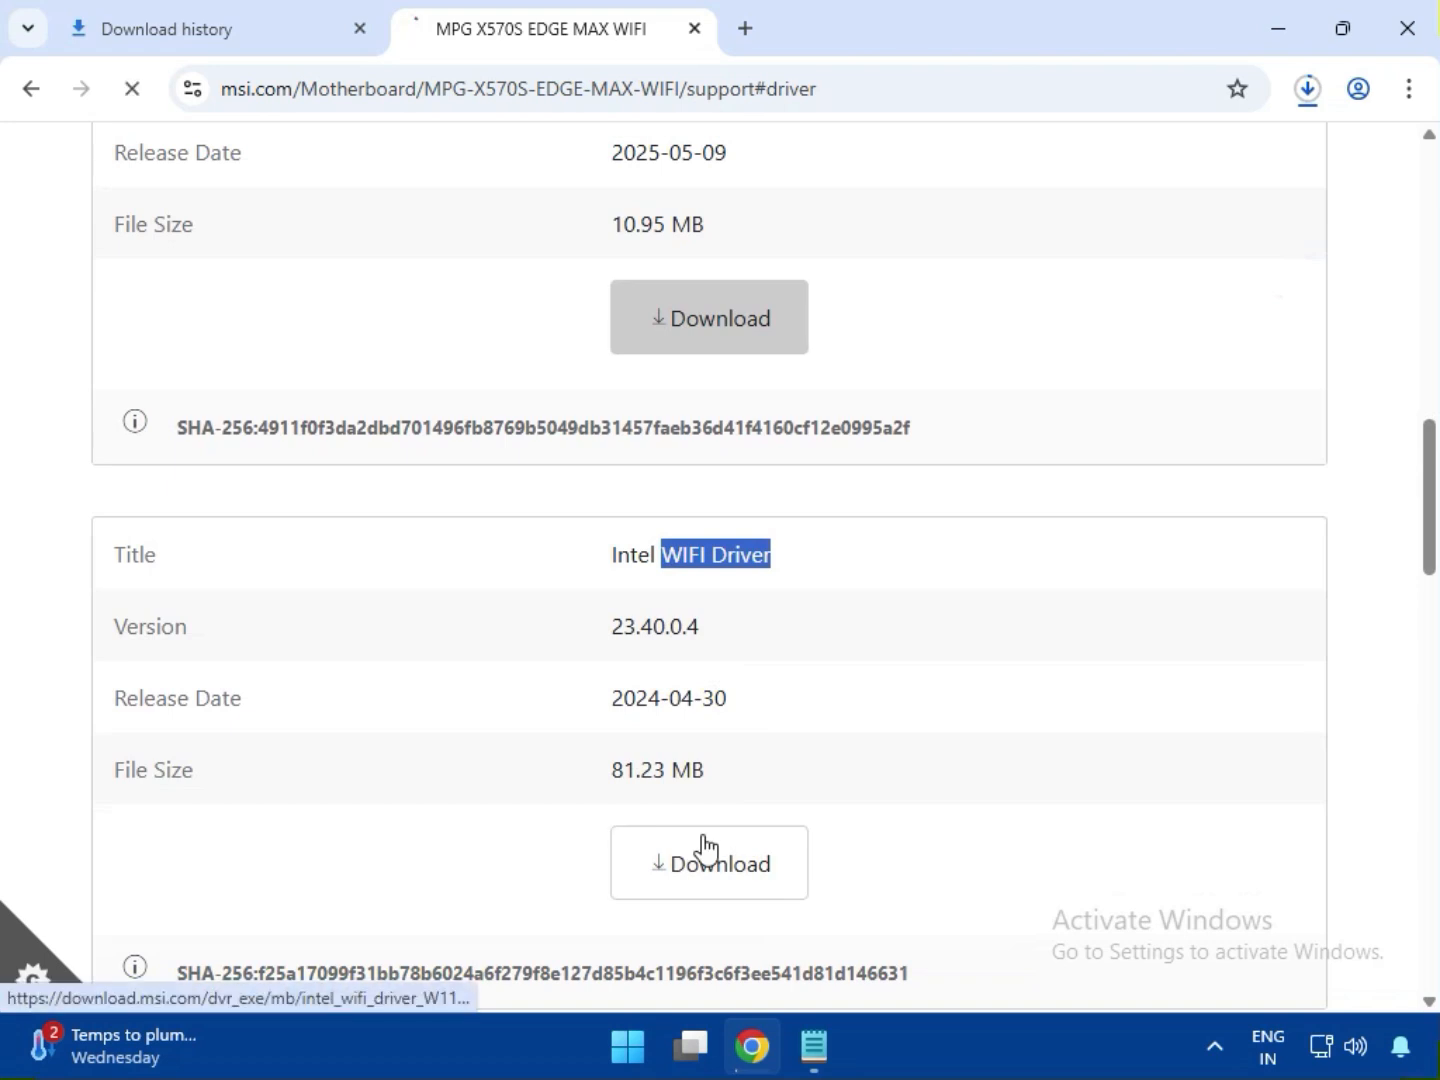
Download the BlueTooth Driver listed below the Intel WIFI Driver.
{"action": "scroll", "coordinate": [760, 686], "scroll_direction": "down", "scroll_amount": 5}
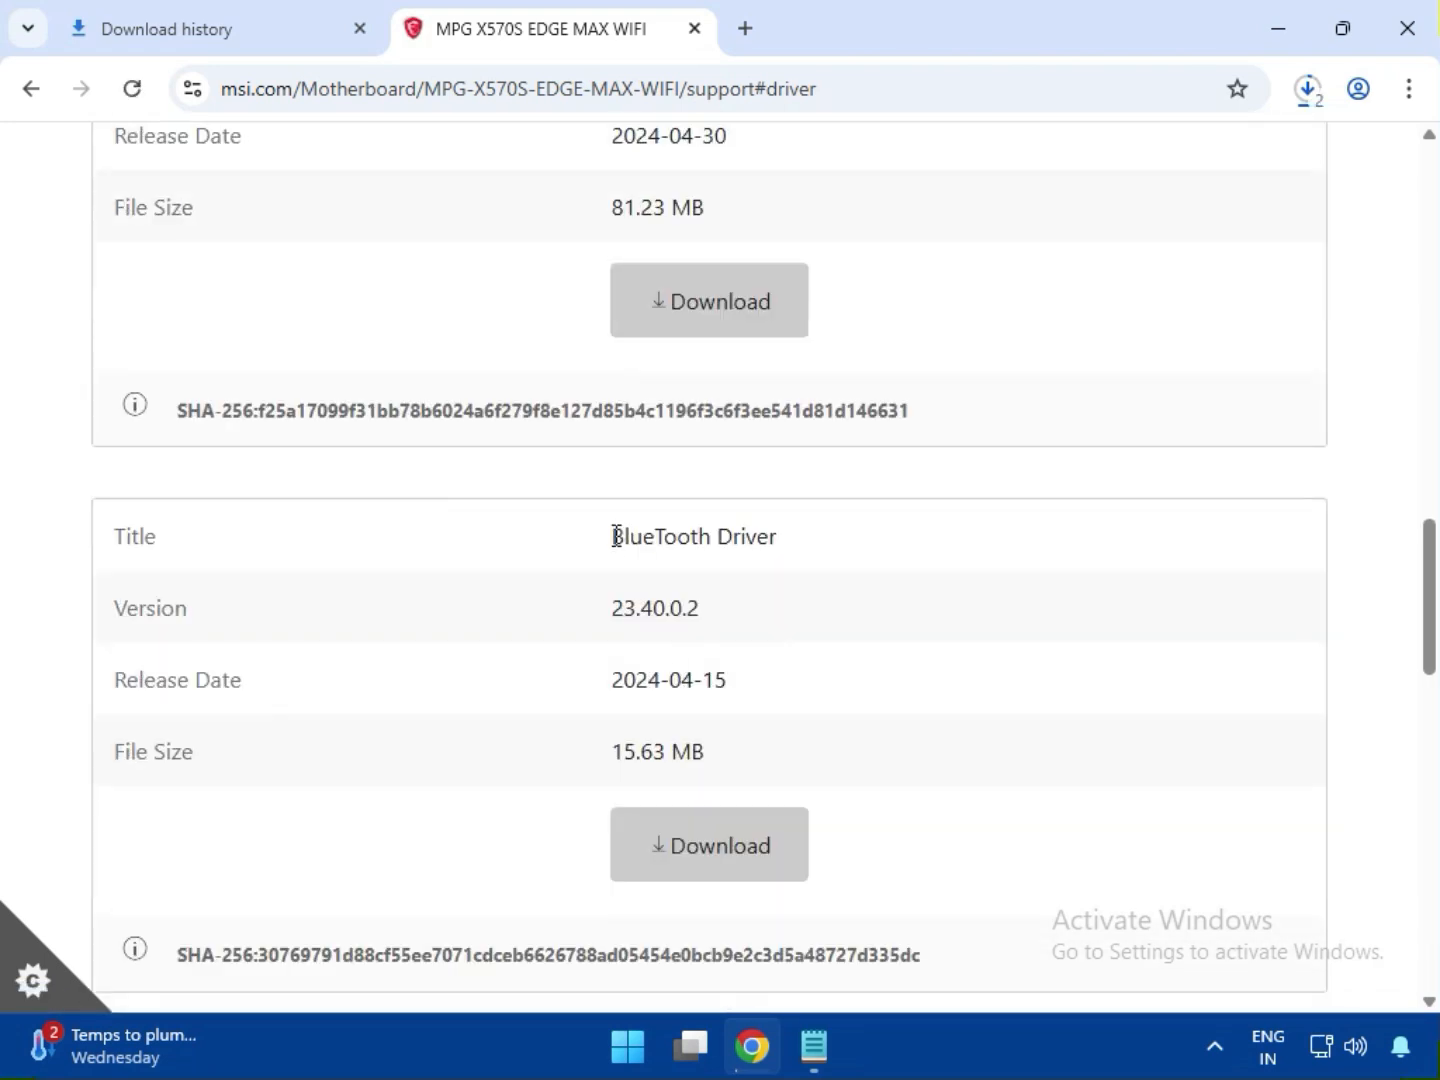
{"action": "left_click_drag", "start_coordinate": [617, 536], "coordinate": [826, 548]}
{"action": "left_click", "coordinate": [718, 860]}
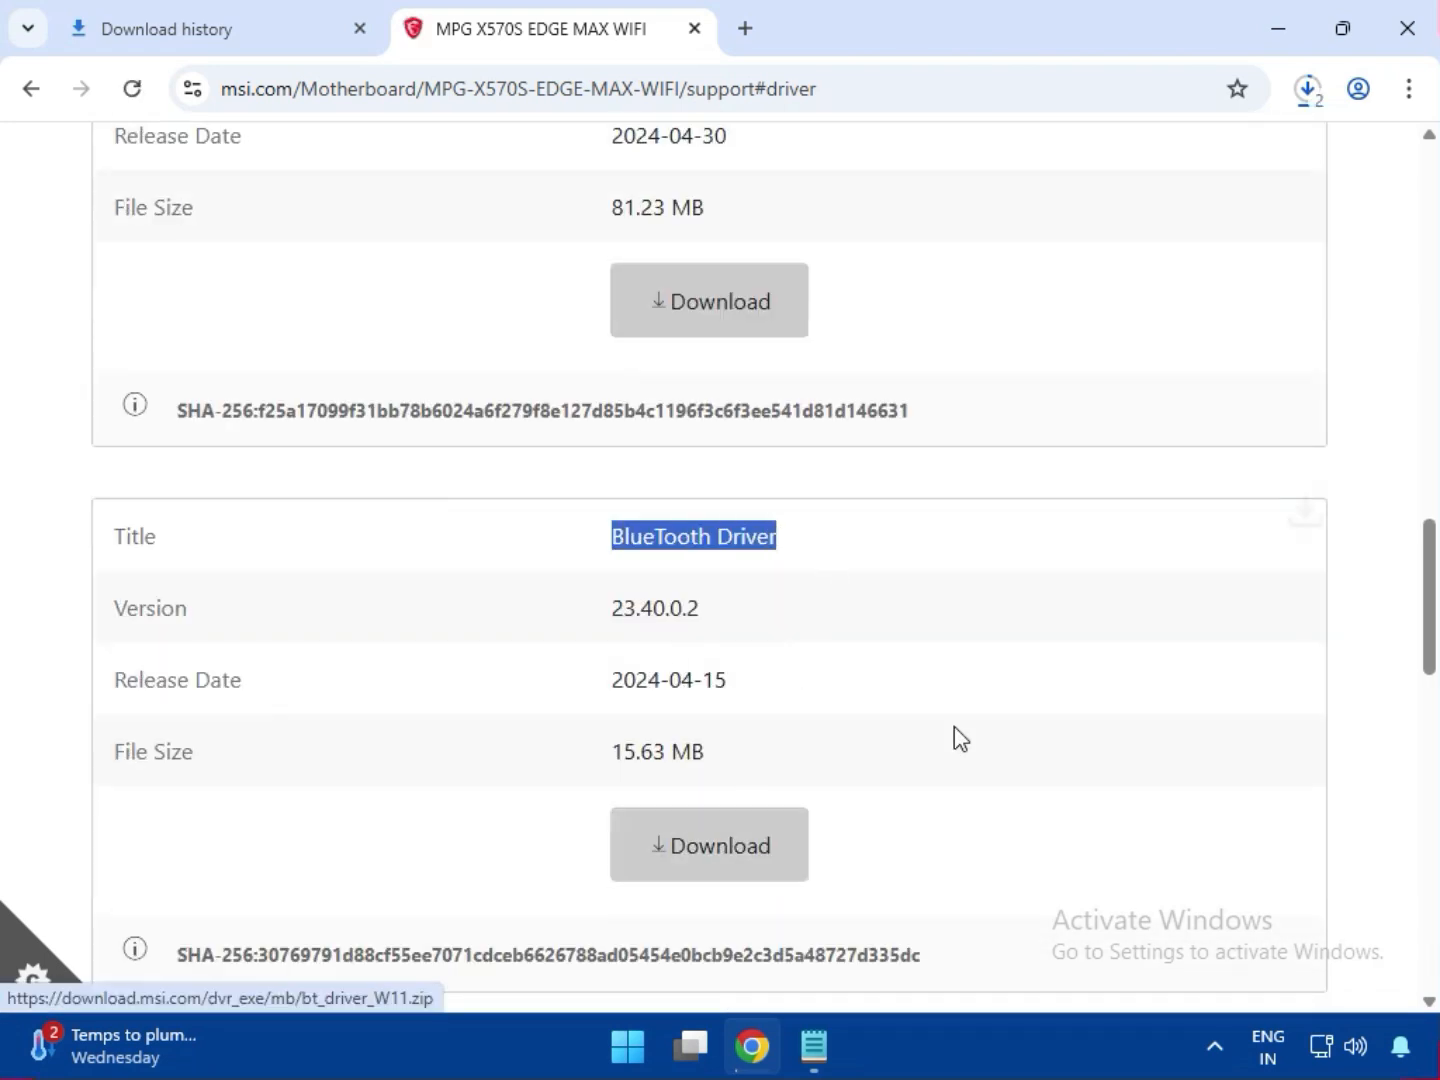
Open the browser's full download history and show bt_drivers (3).zip in its folder in File Explorer.
{"action": "scroll", "coordinate": [954, 726], "scroll_direction": "down", "scroll_amount": 3}
{"action": "scroll", "coordinate": [954, 726], "scroll_direction": "up", "scroll_amount": 6}
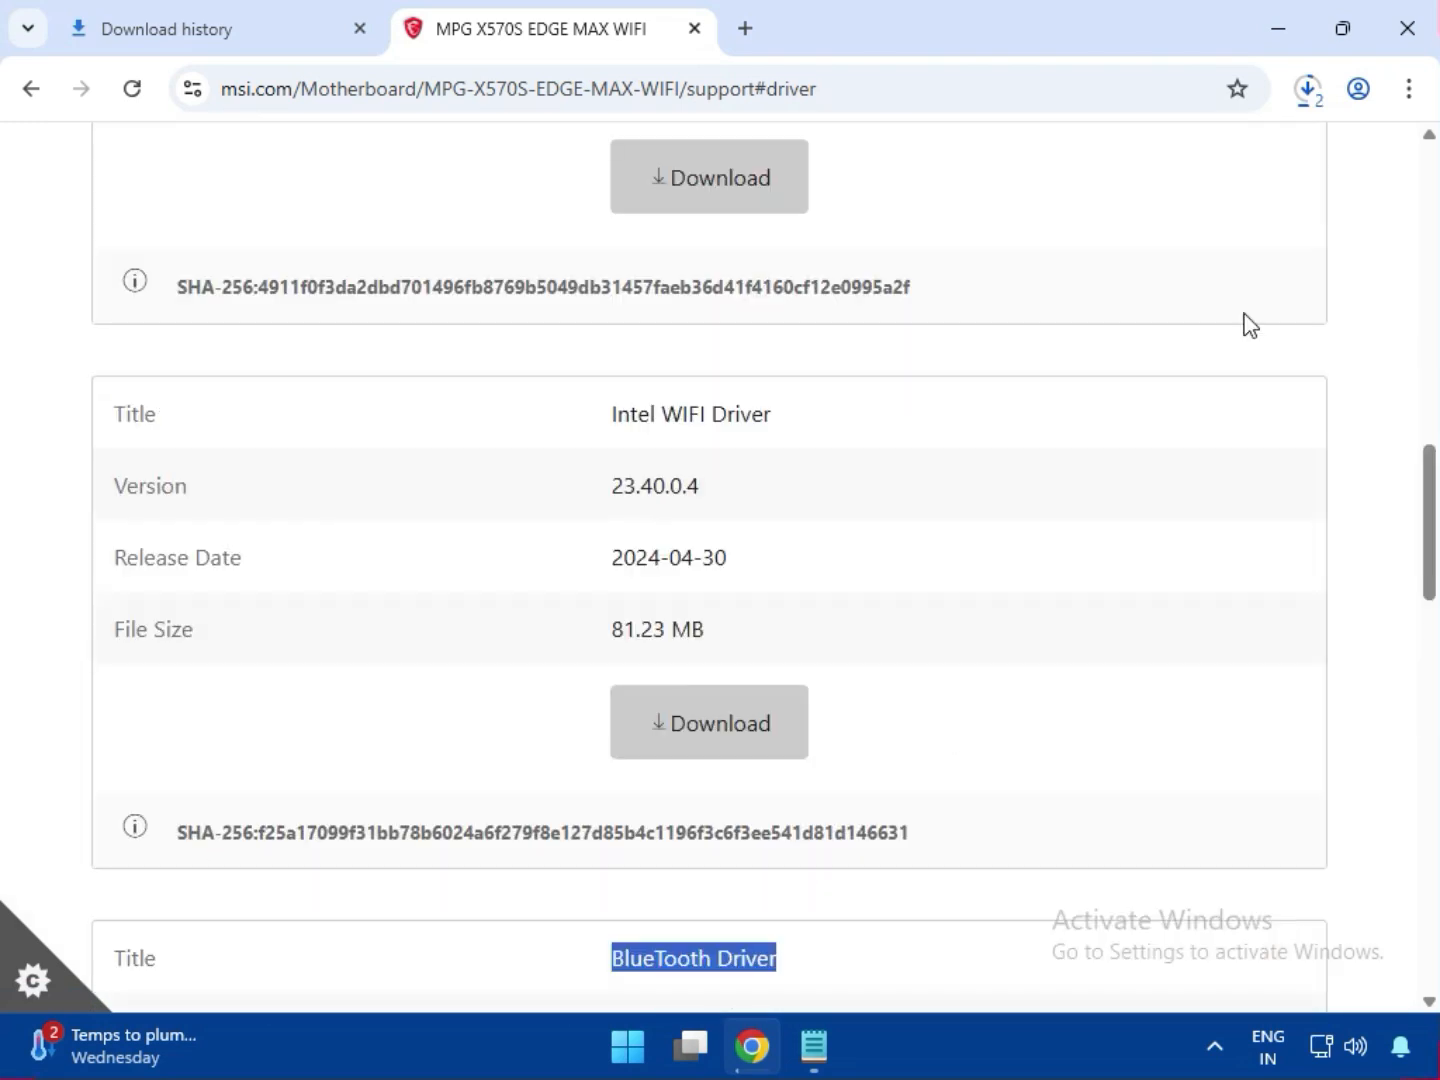
{"action": "left_click", "coordinate": [1319, 101]}
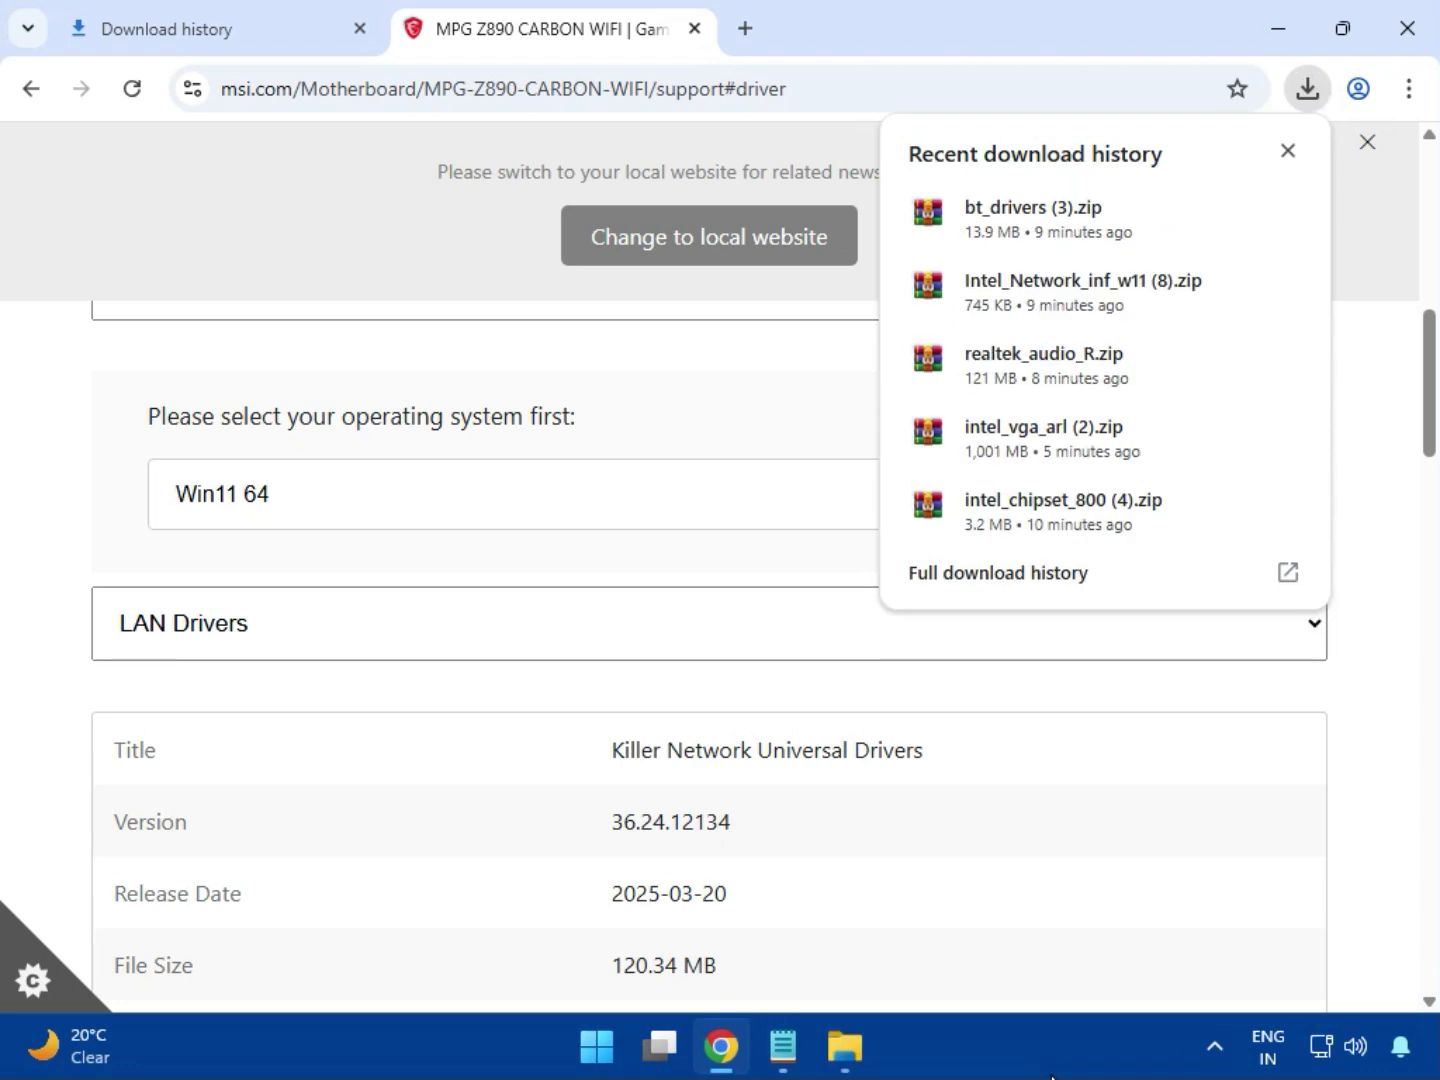
{"action": "left_click", "coordinate": [960, 585]}
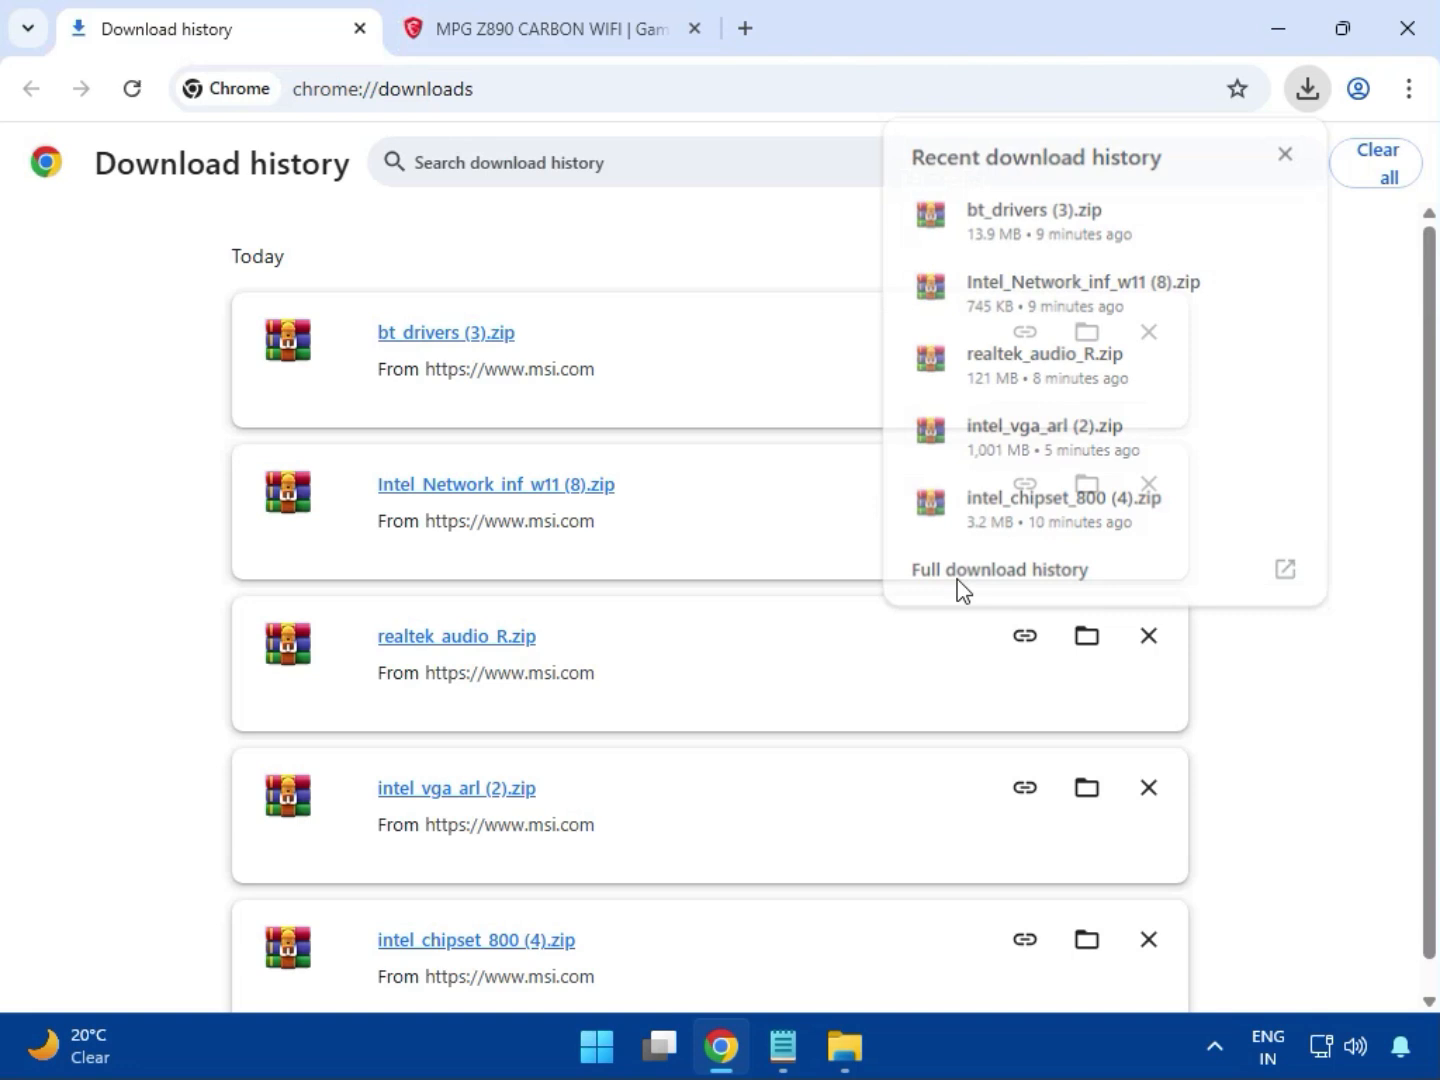
{"action": "left_click", "coordinate": [1084, 337]}
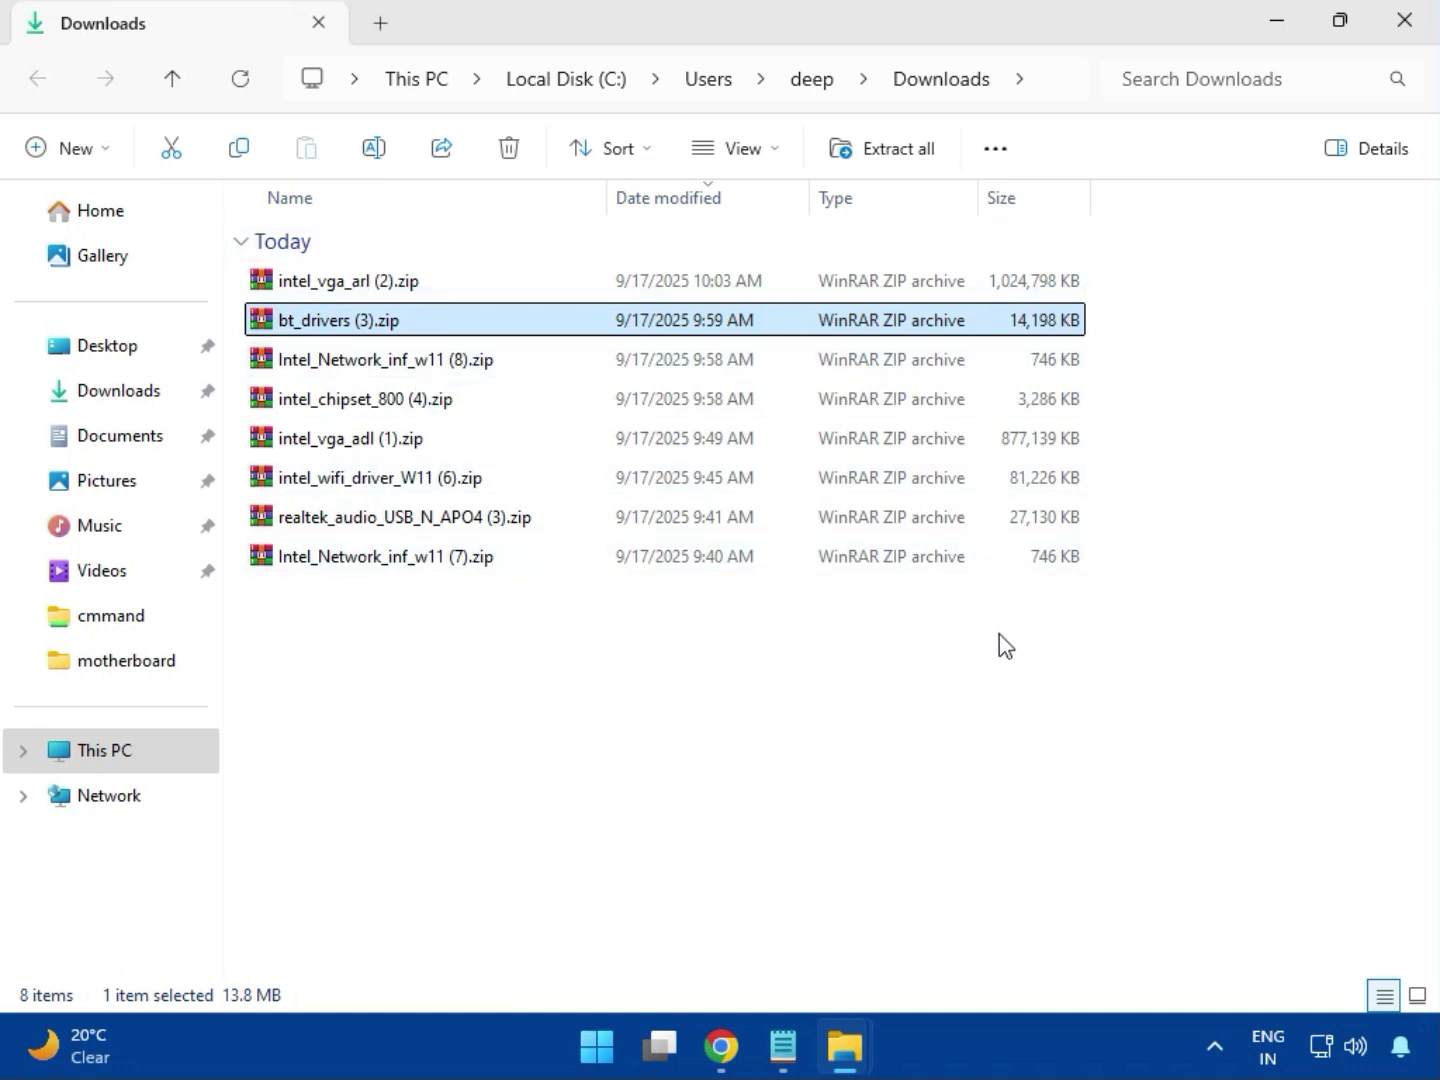
Open intel_vga_arl (2).zip in WinRAR, dismiss the licence reminder, and select Installer.exe inside the Intel VGA Driver_32.0.101.6629 folder.
{"action": "left_click", "coordinate": [399, 290]}
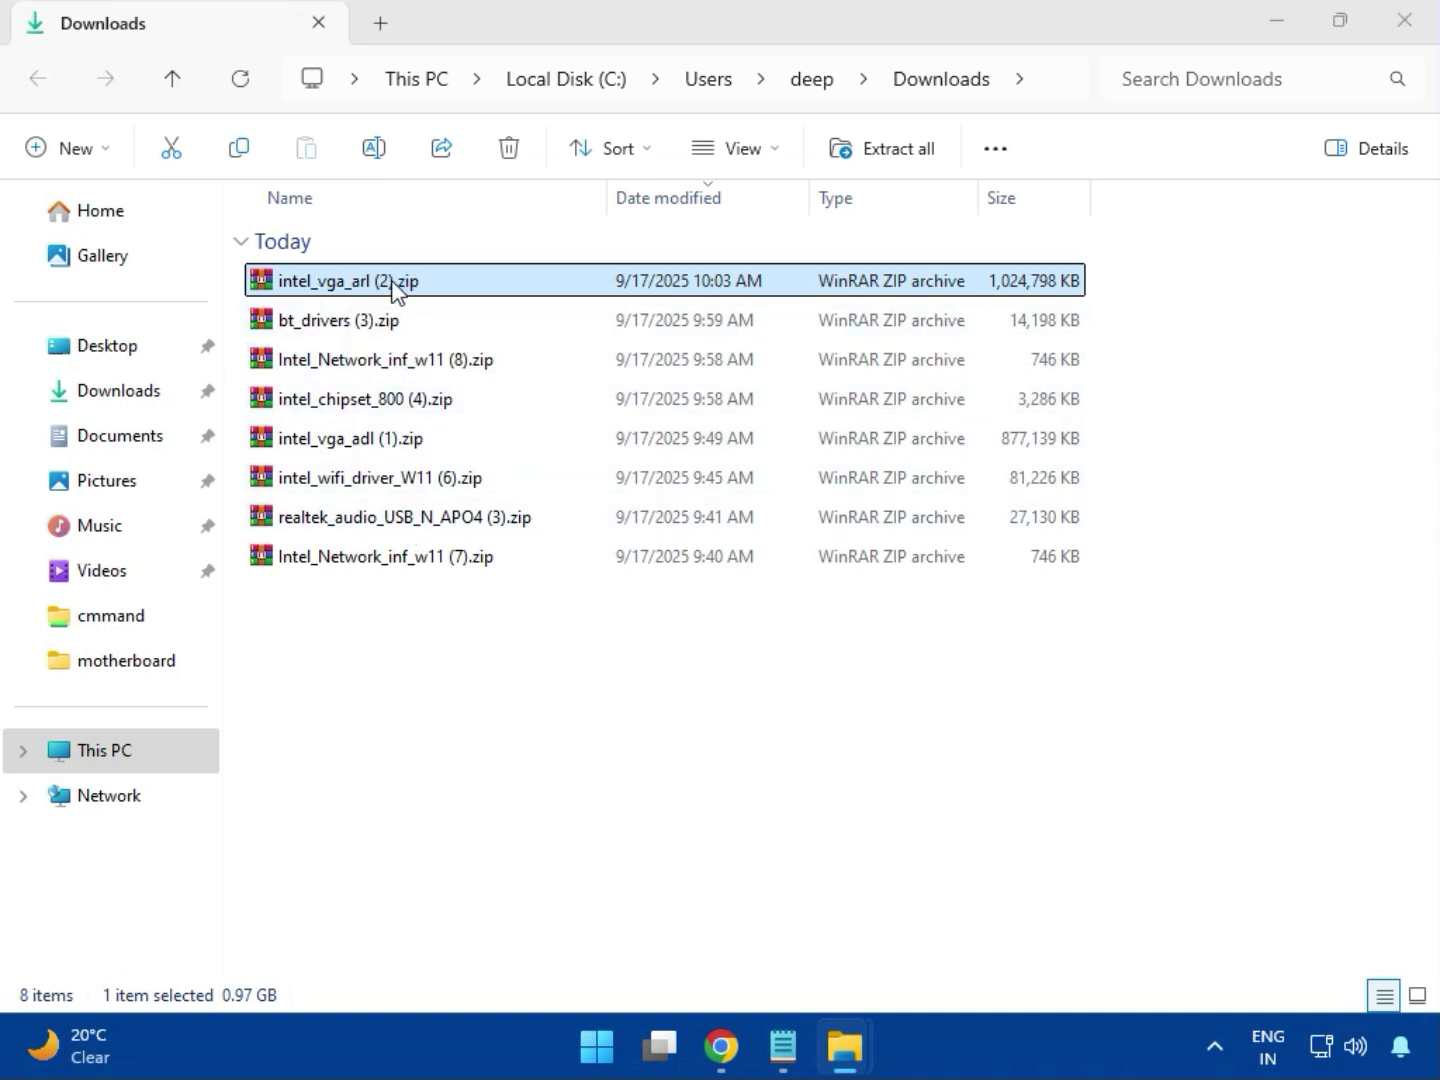
{"action": "double_click", "coordinate": [398, 290]}
{"action": "left_click", "coordinate": [258, 390]}
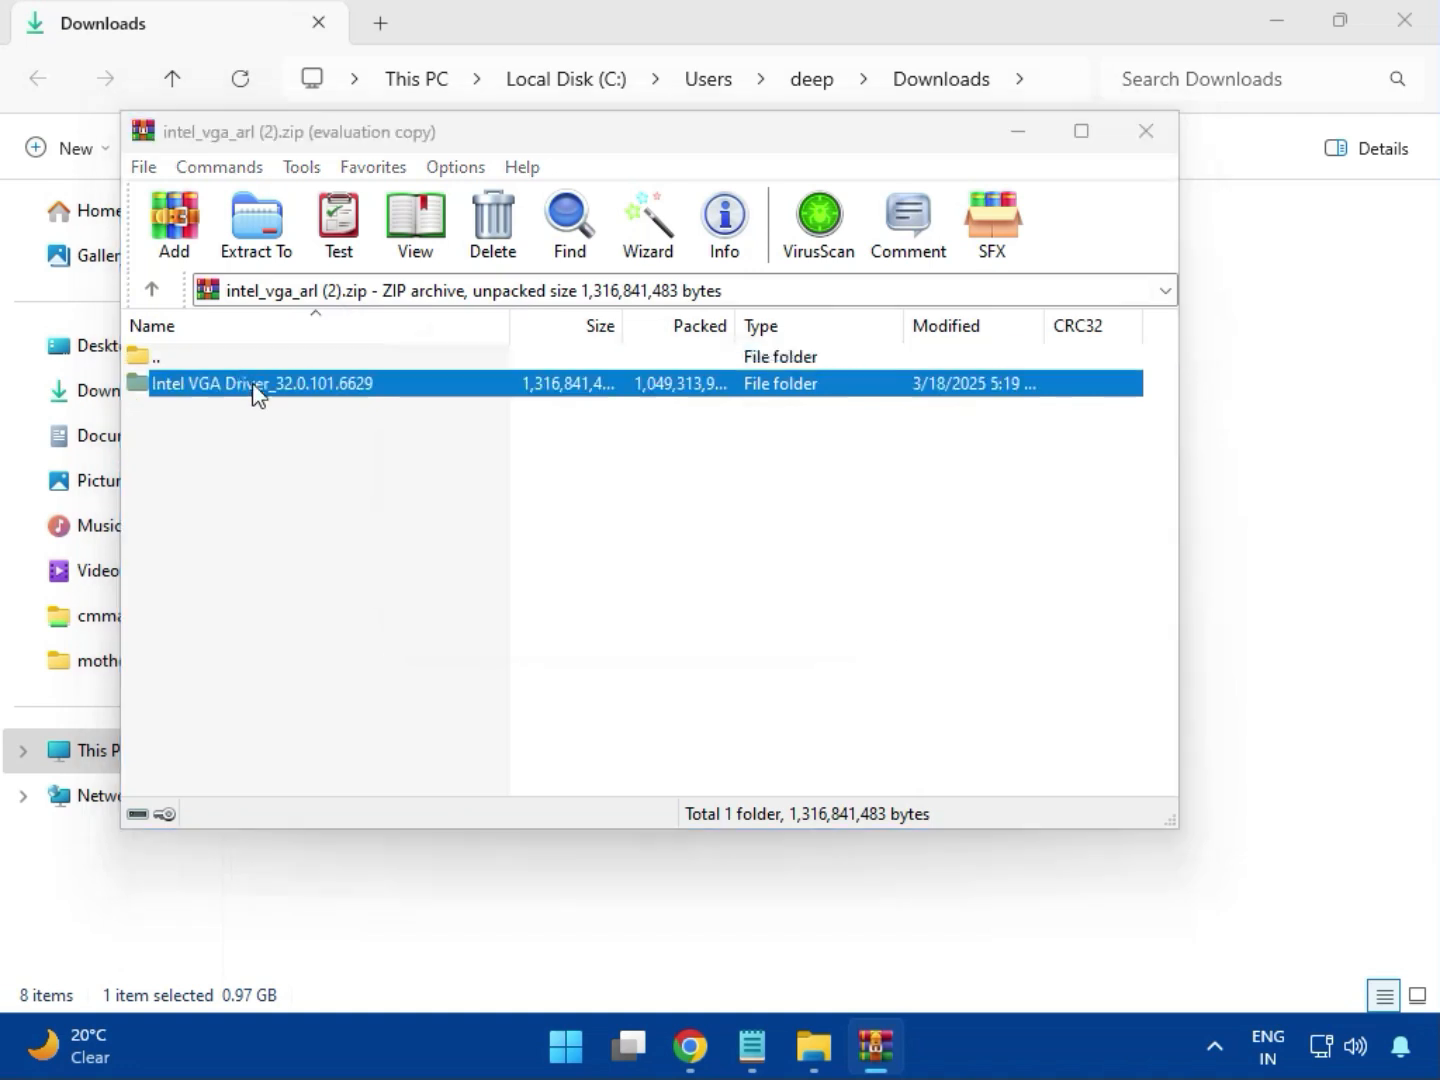
{"action": "left_click", "coordinate": [859, 369]}
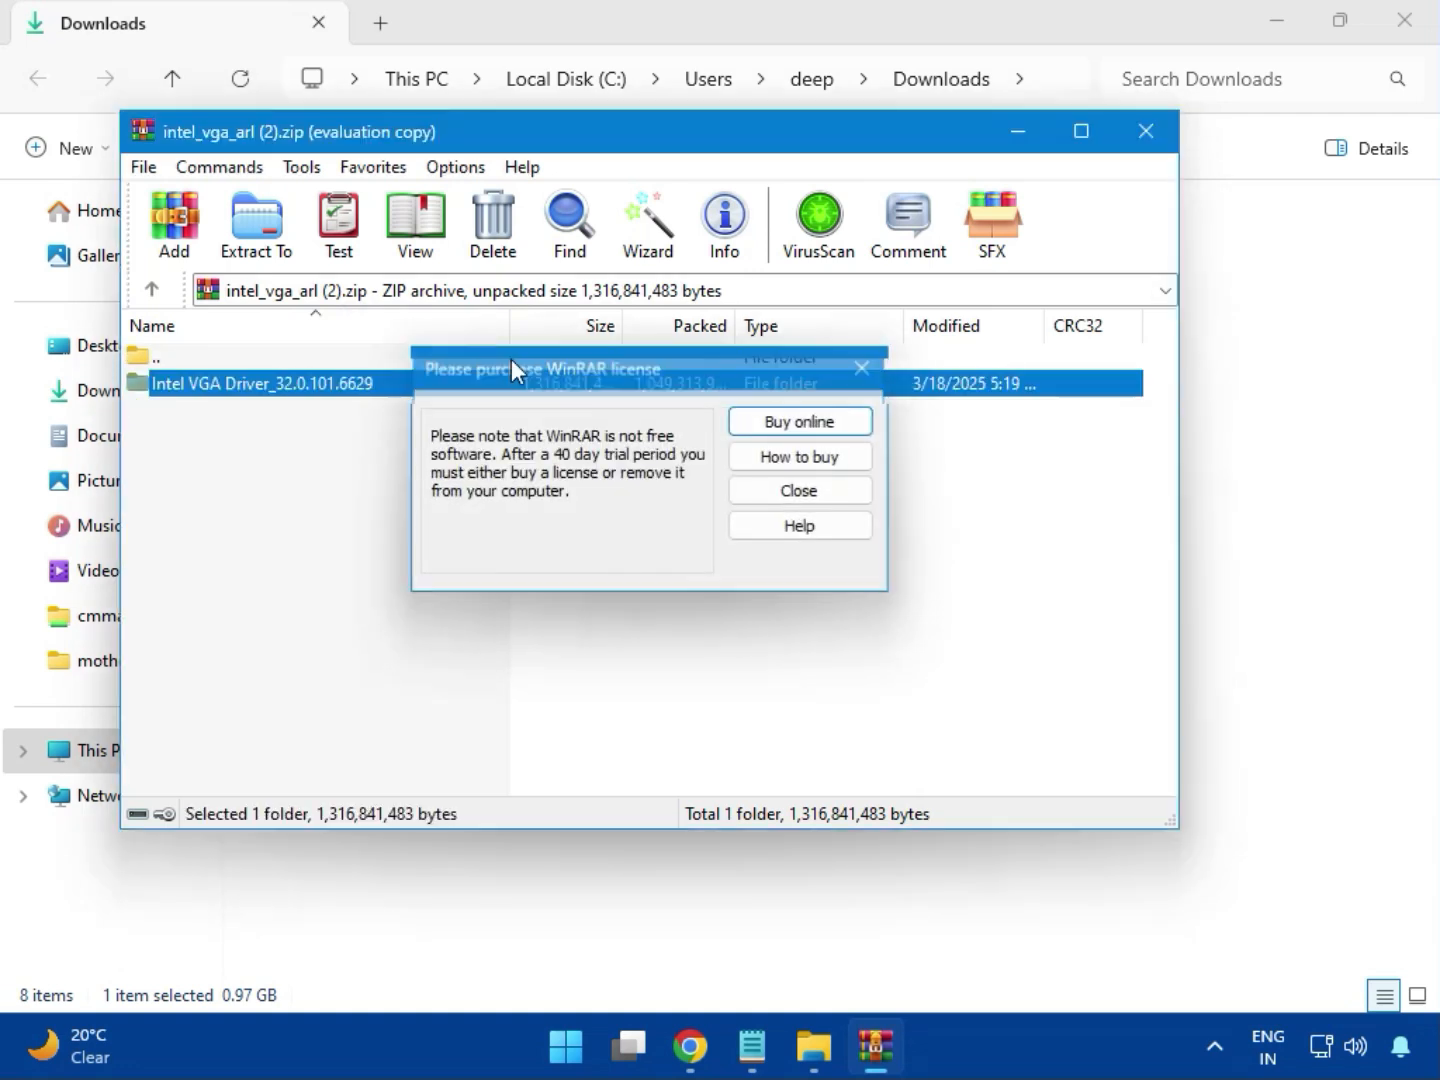
{"action": "double_click", "coordinate": [296, 383]}
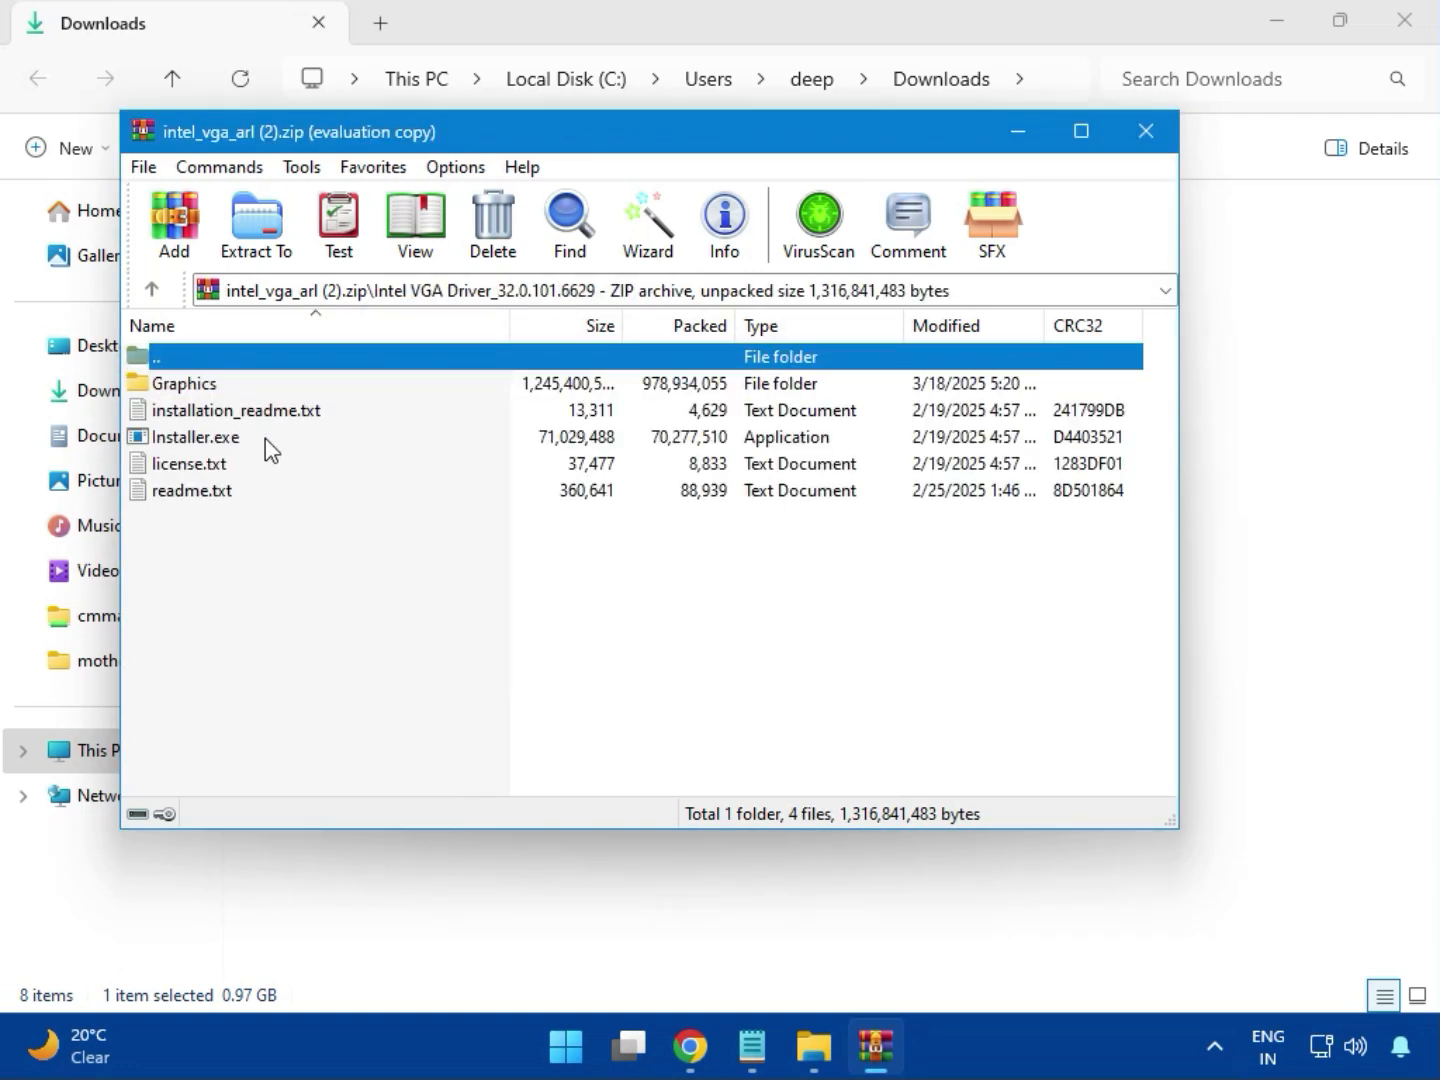
{"action": "left_click", "coordinate": [237, 440]}
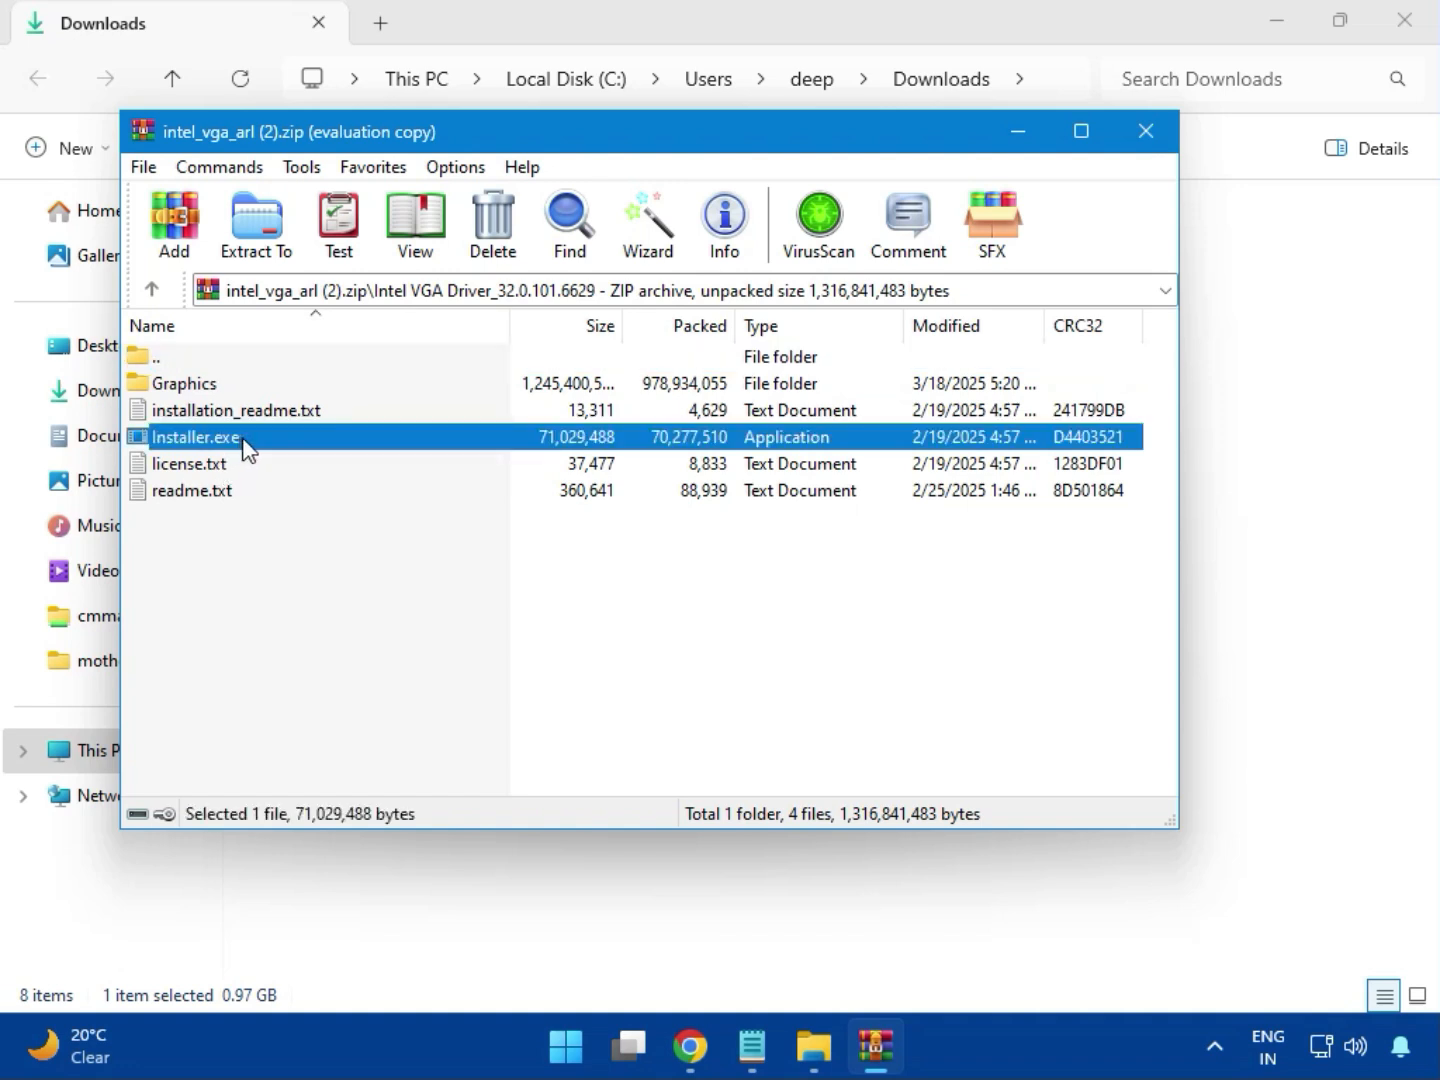
Try to install the Intel graphics driver with Installer.exe, allowing it to make device changes, and close the installer and its archive.
{"action": "double_click", "coordinate": [281, 439]}
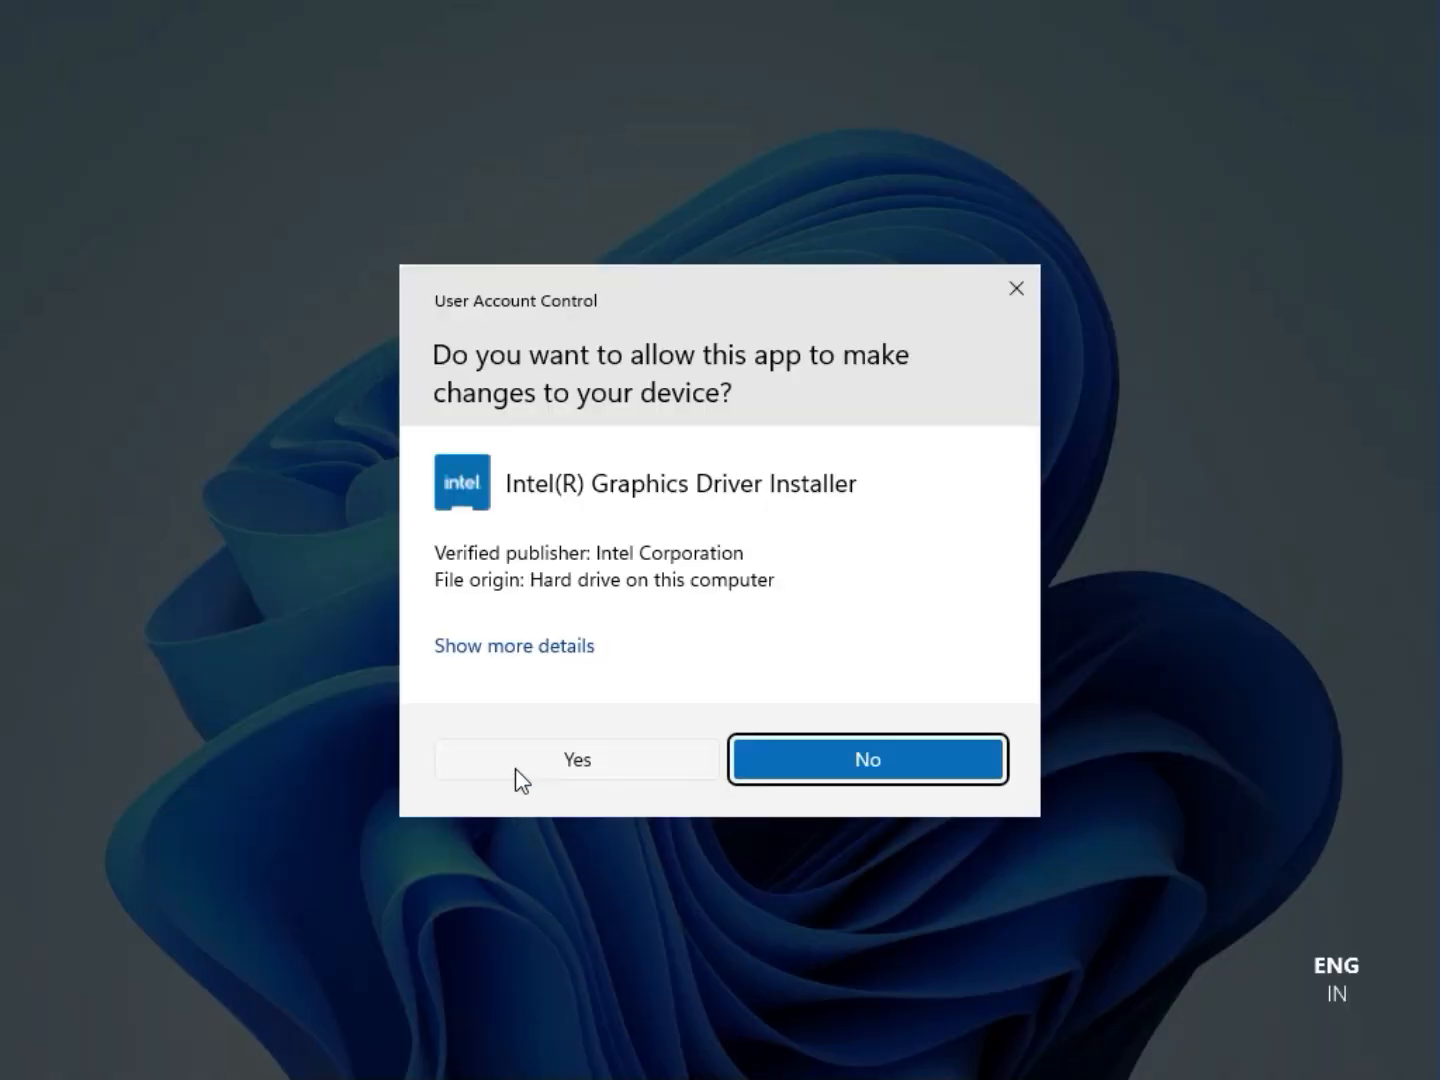
{"action": "left_click", "coordinate": [556, 759]}
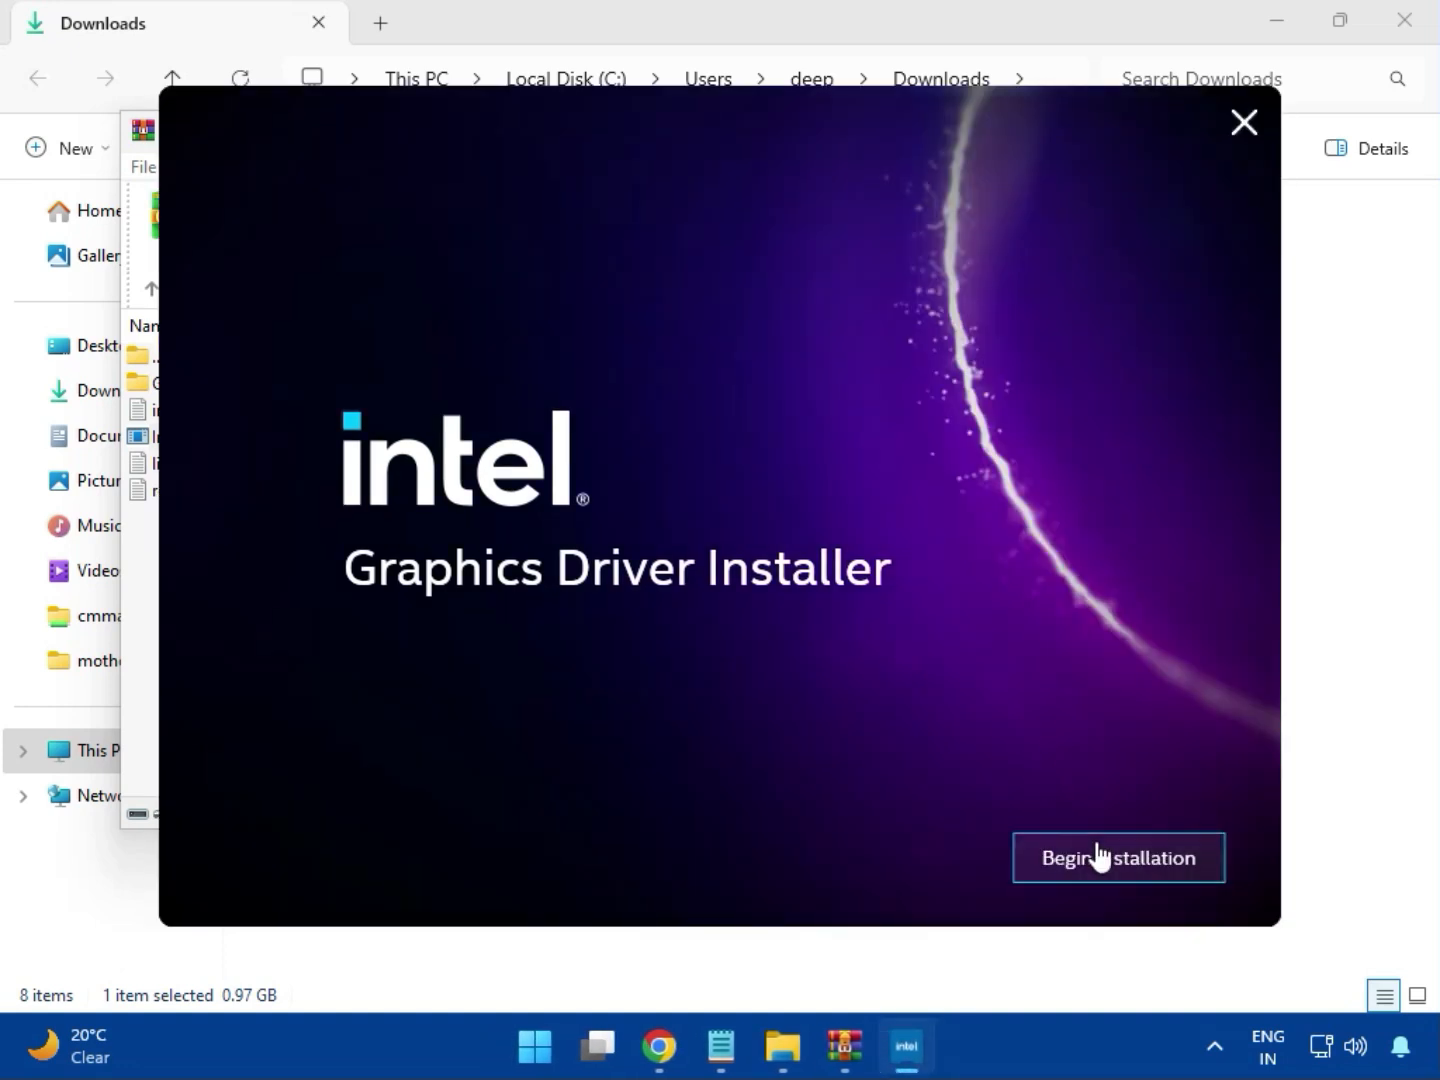
{"action": "left_click", "coordinate": [1100, 857]}
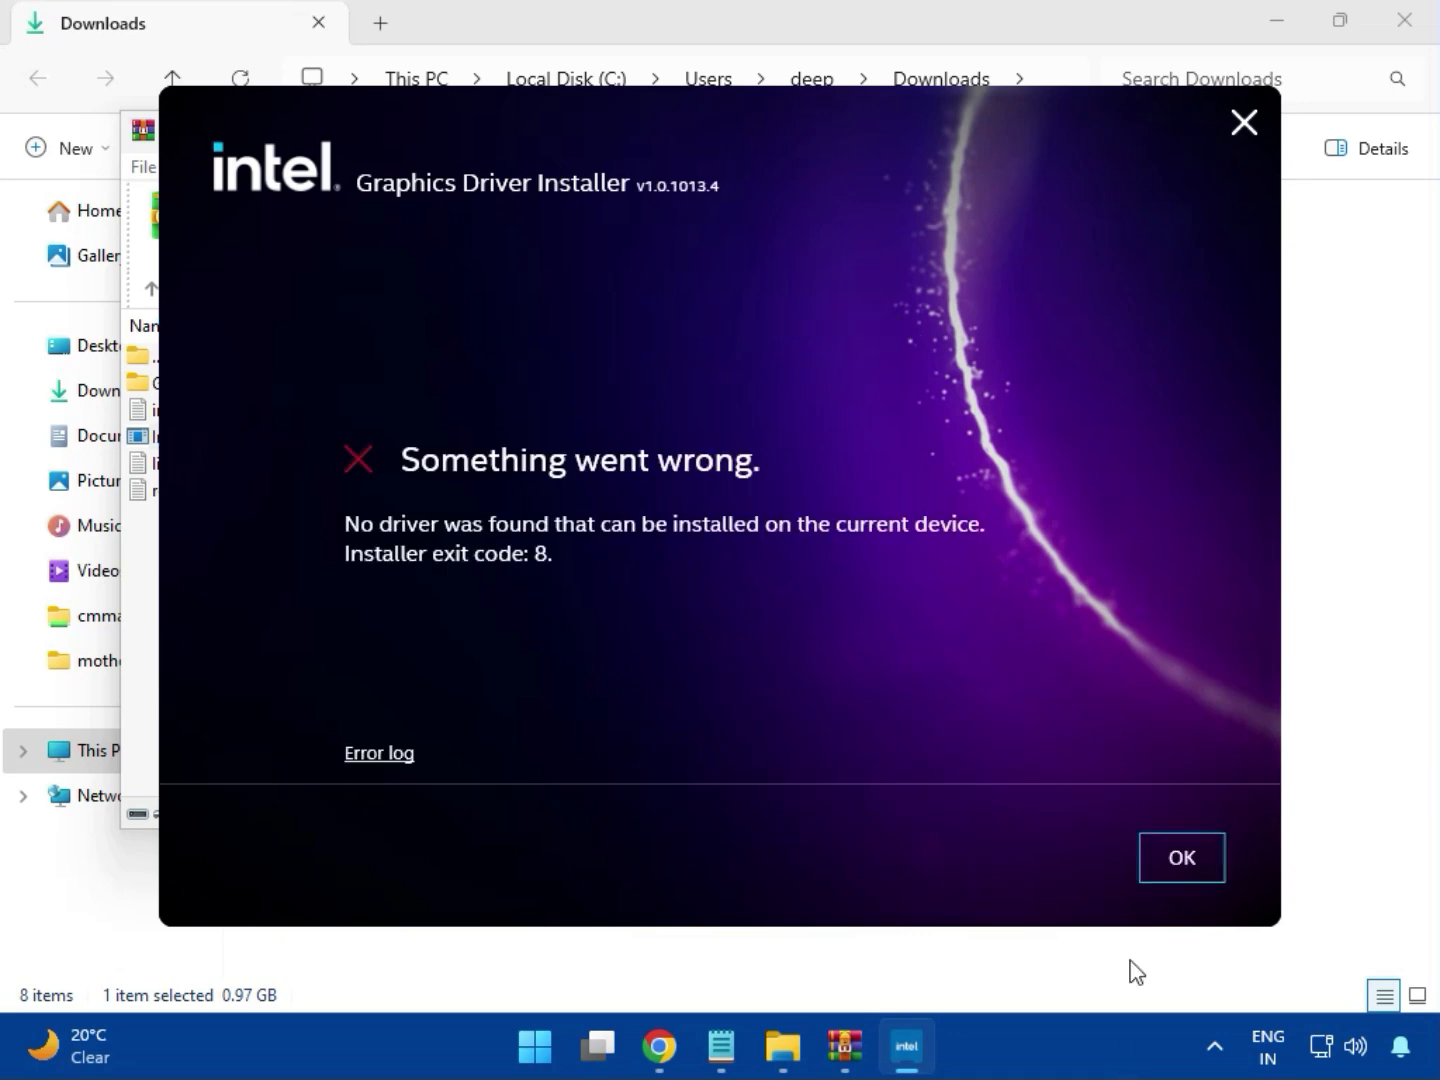
{"action": "left_click", "coordinate": [1165, 880]}
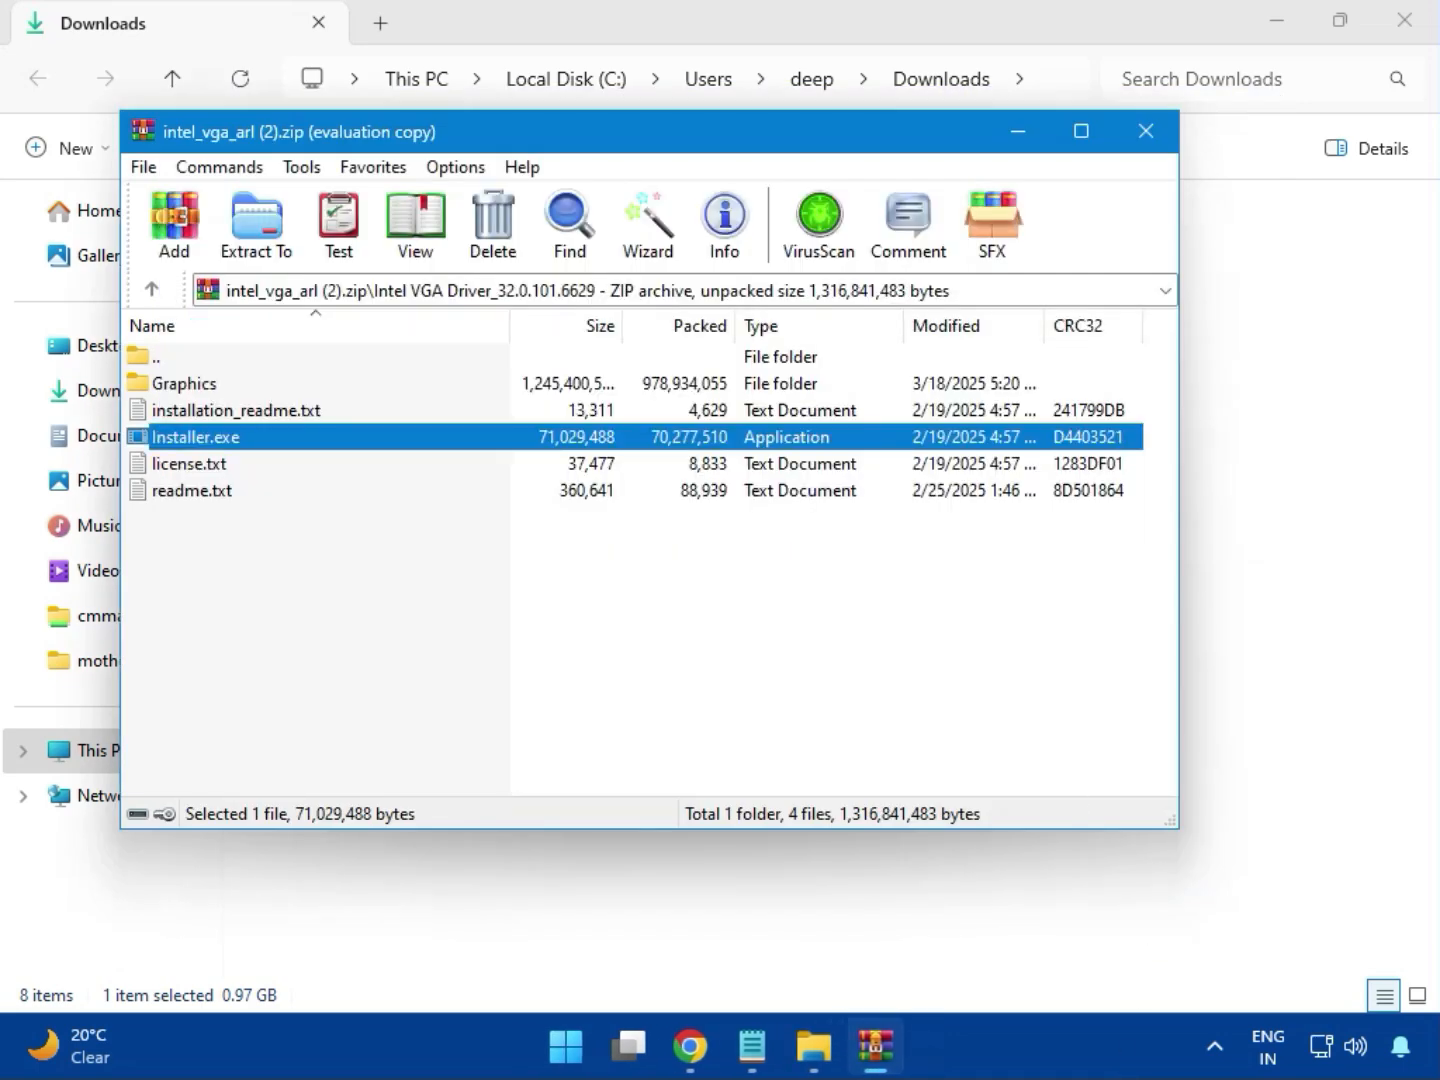
{"action": "left_click", "coordinate": [1147, 131]}
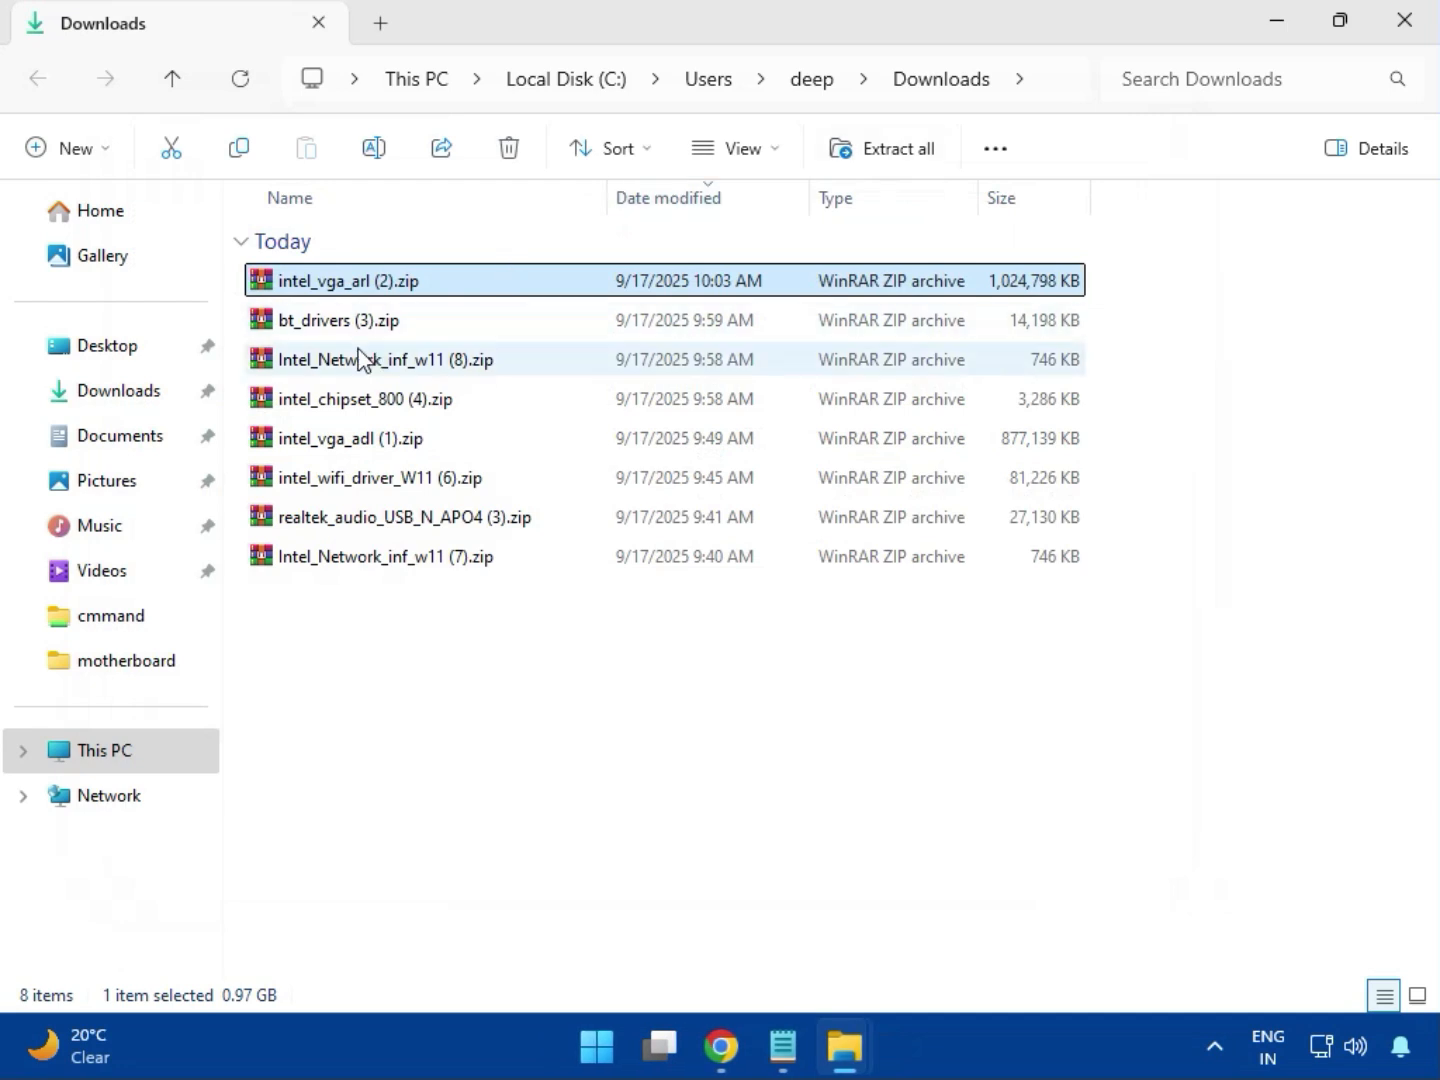
Open bt_drivers (3).zip and launch Intel Bluetooth.msi from the Intel BlueTooth Driver_23.70.0.2 folder.
{"action": "left_click", "coordinate": [281, 330]}
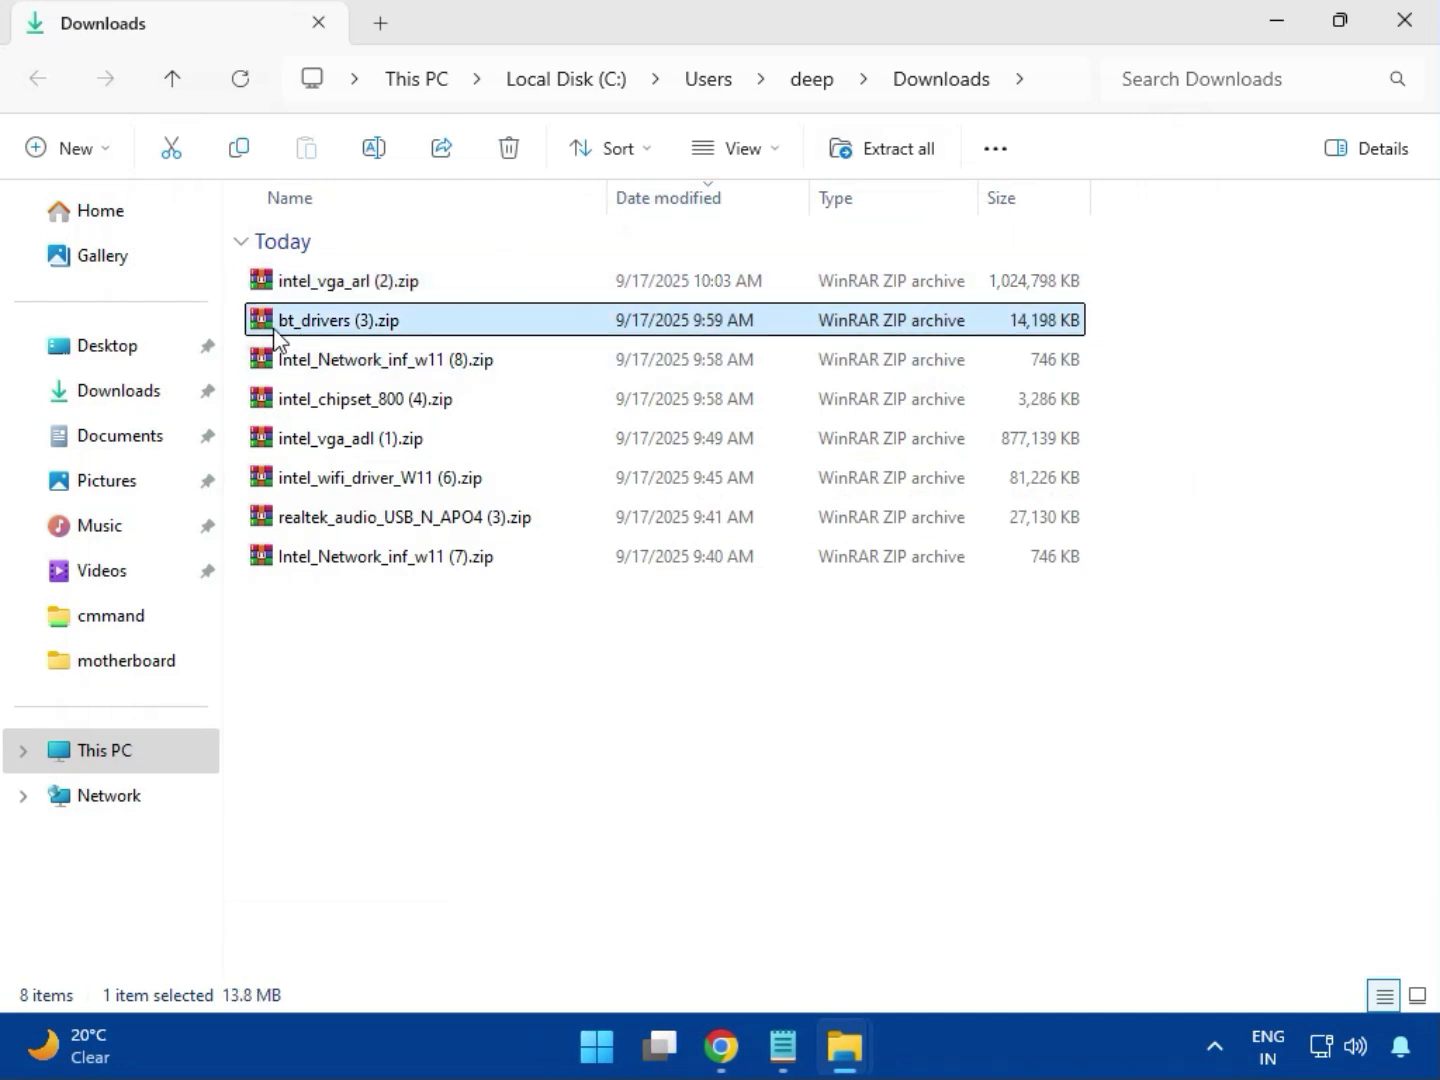
{"action": "double_click", "coordinate": [345, 322]}
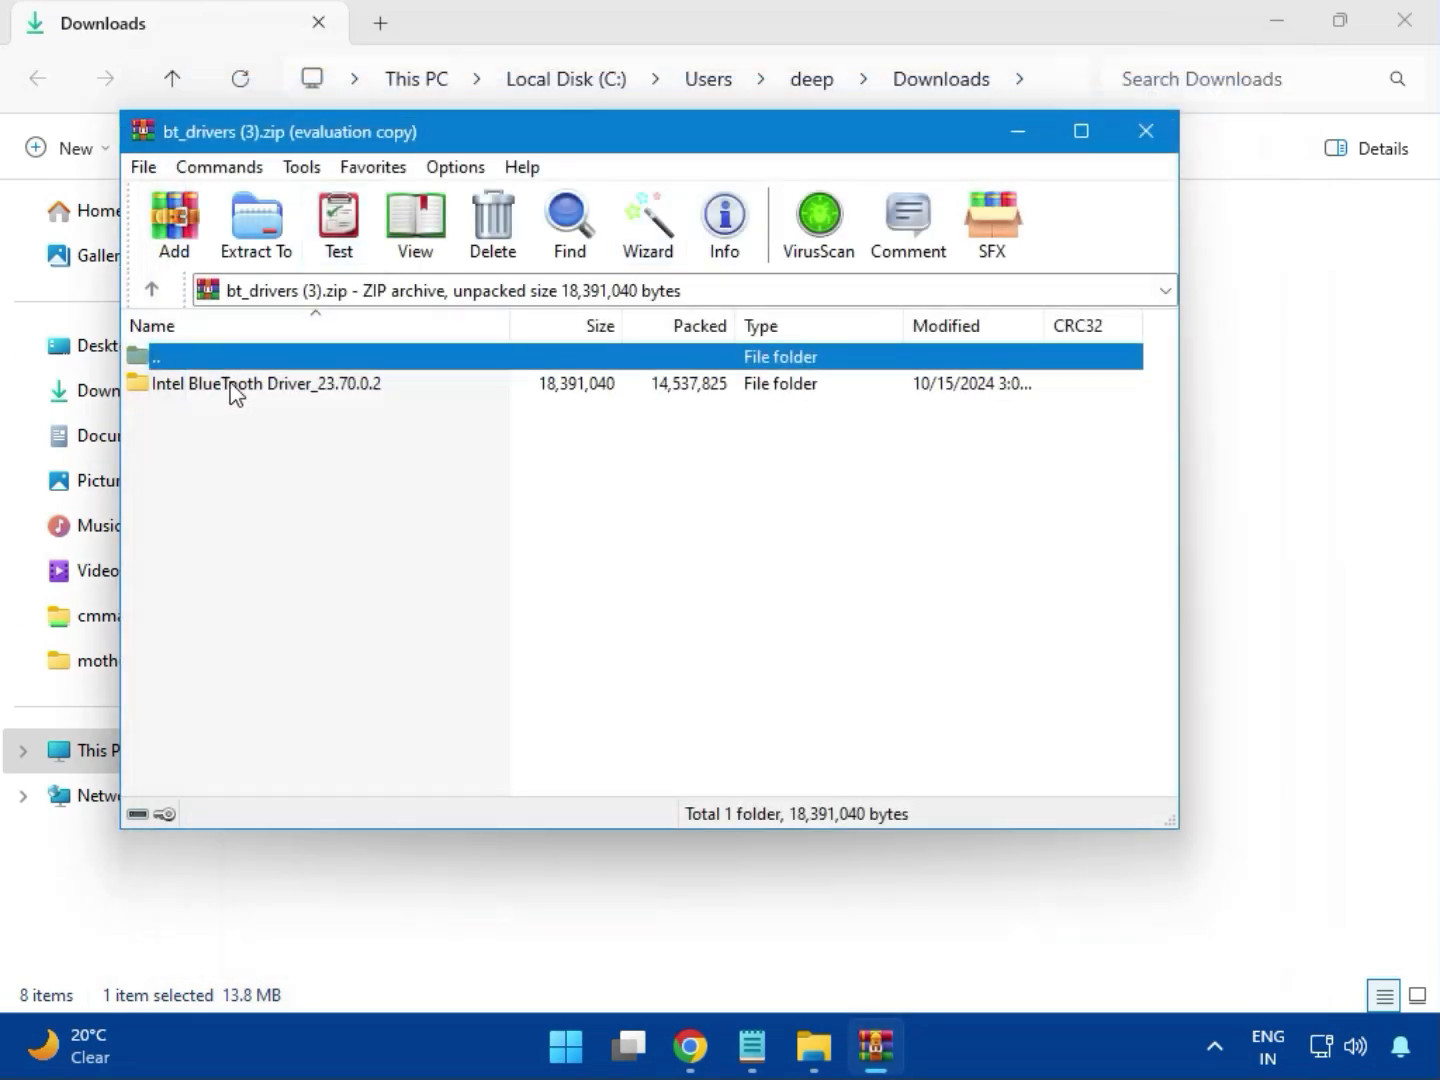
{"action": "left_click", "coordinate": [236, 390]}
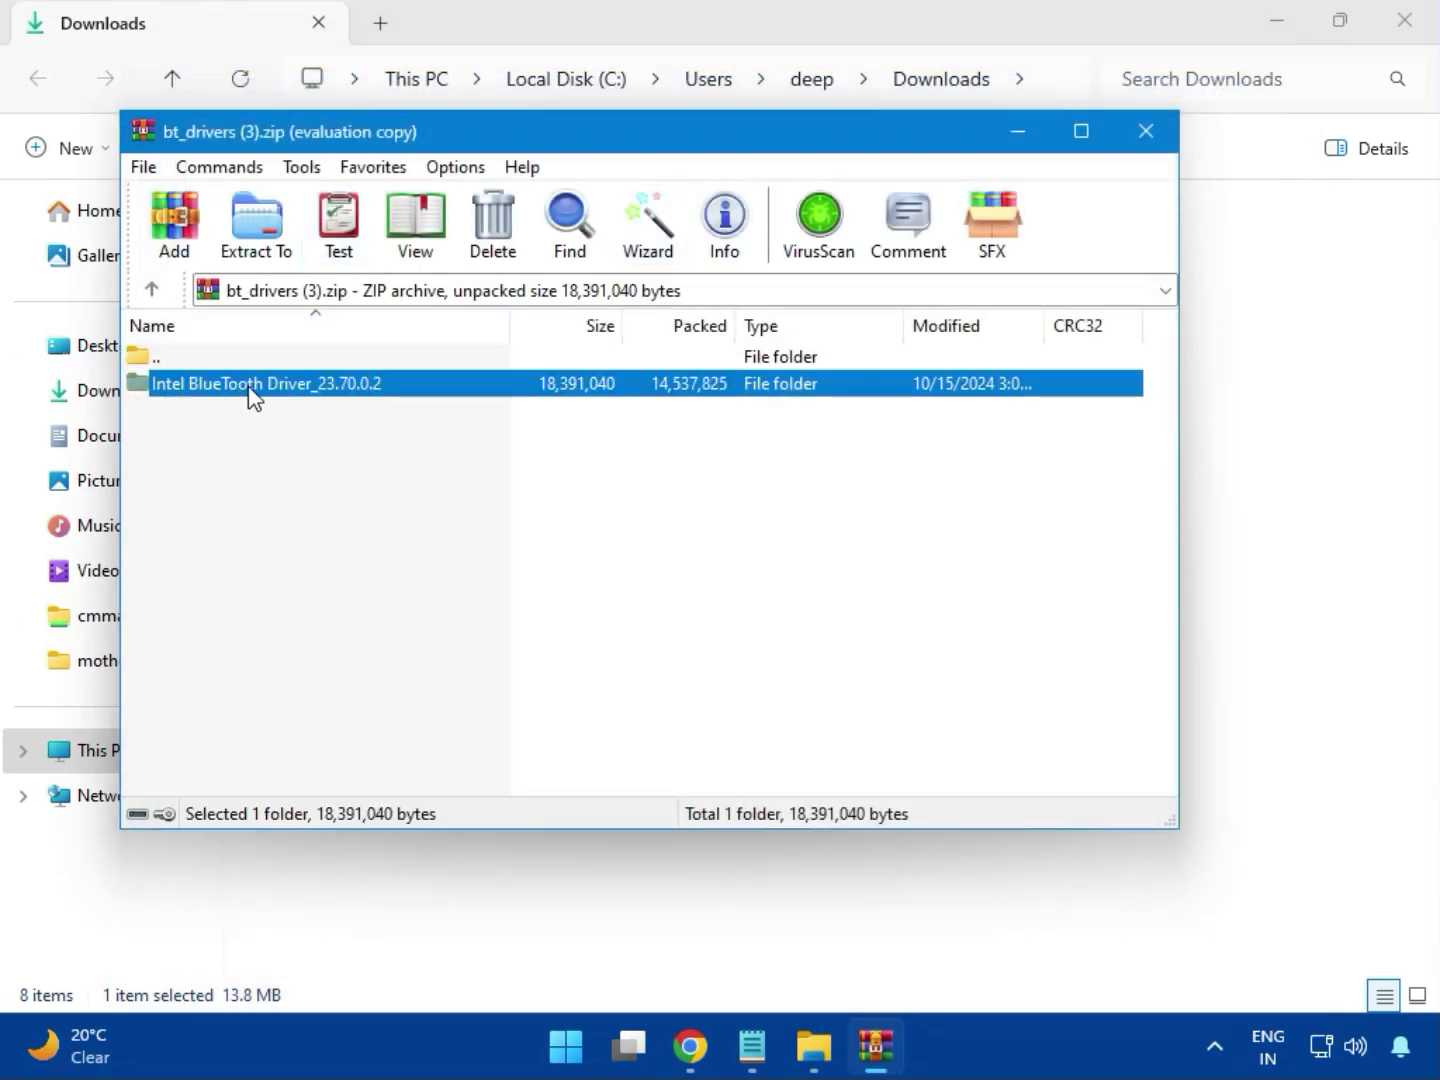
{"action": "double_click", "coordinate": [267, 387]}
{"action": "double_click", "coordinate": [241, 386]}
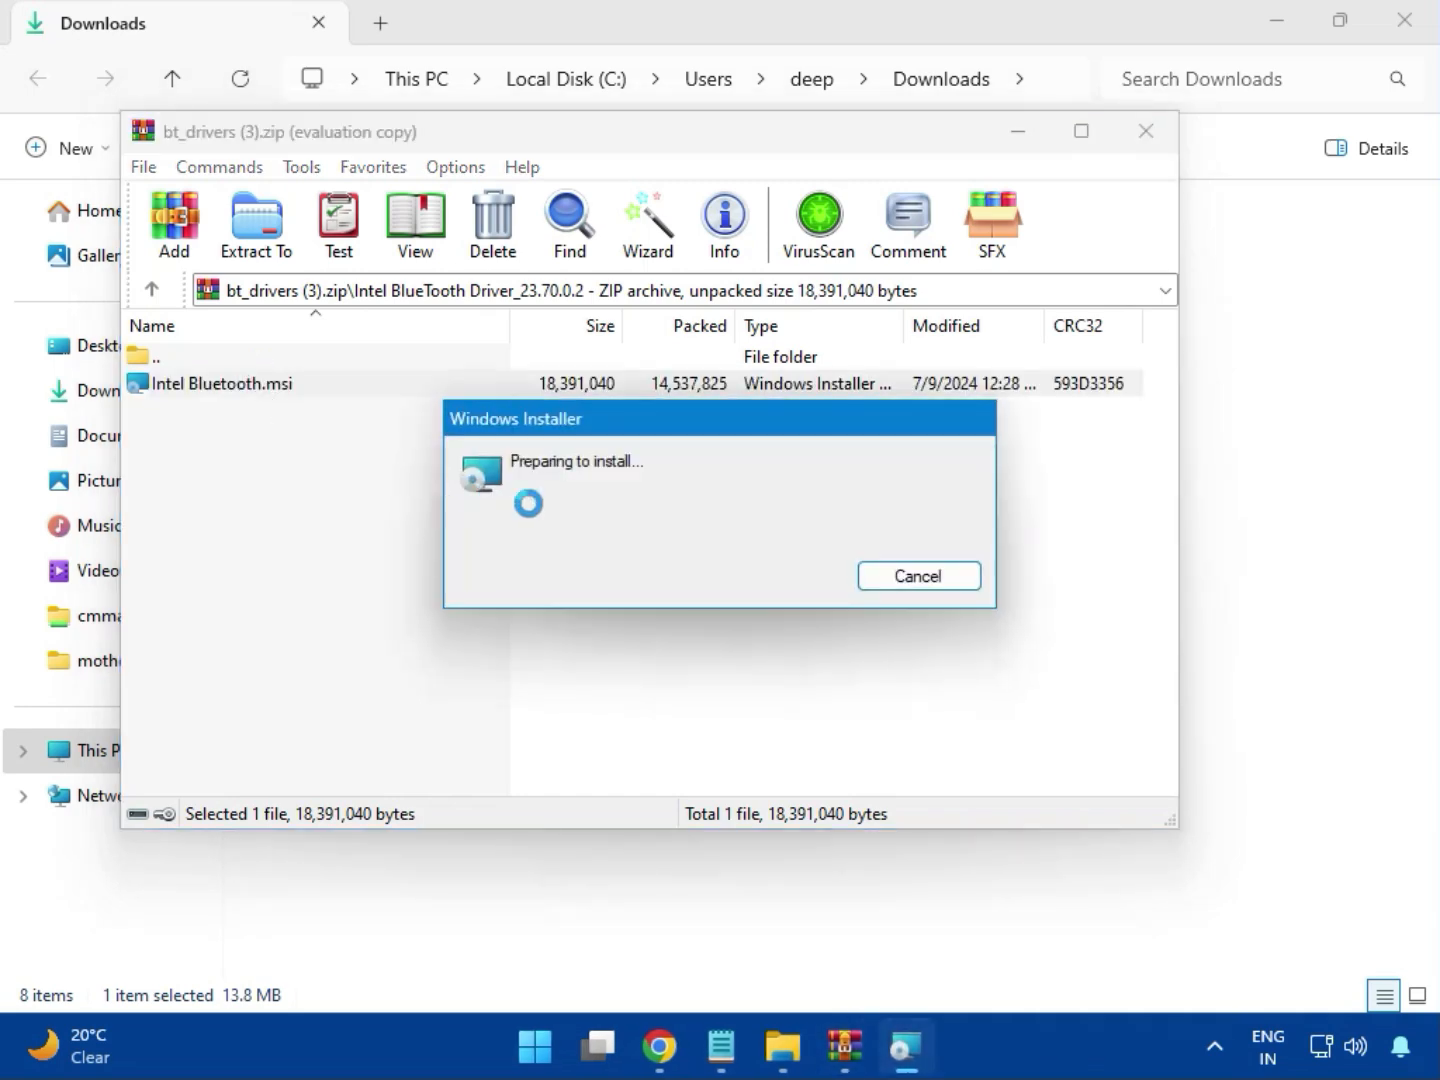
Install Intel(R) Wireless Bluetooth(R) with the license accepted and the Typical setup type, allow device changes, and close the finished wizard and archive.
{"action": "left_click", "coordinate": [864, 739]}
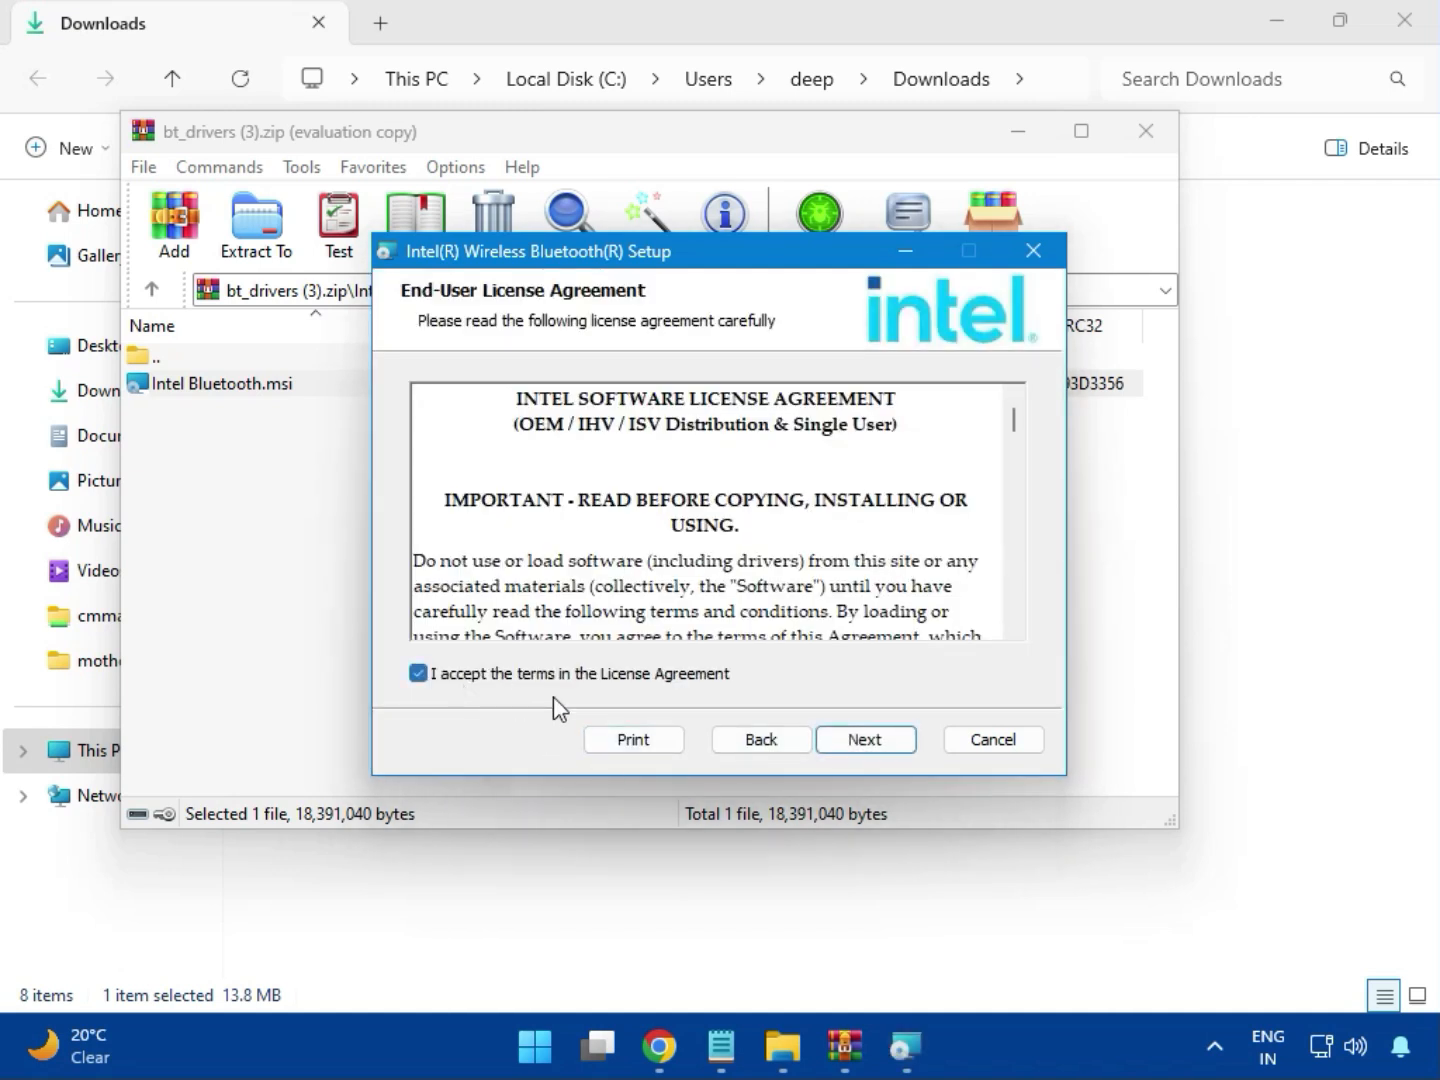
{"action": "left_click", "coordinate": [856, 740]}
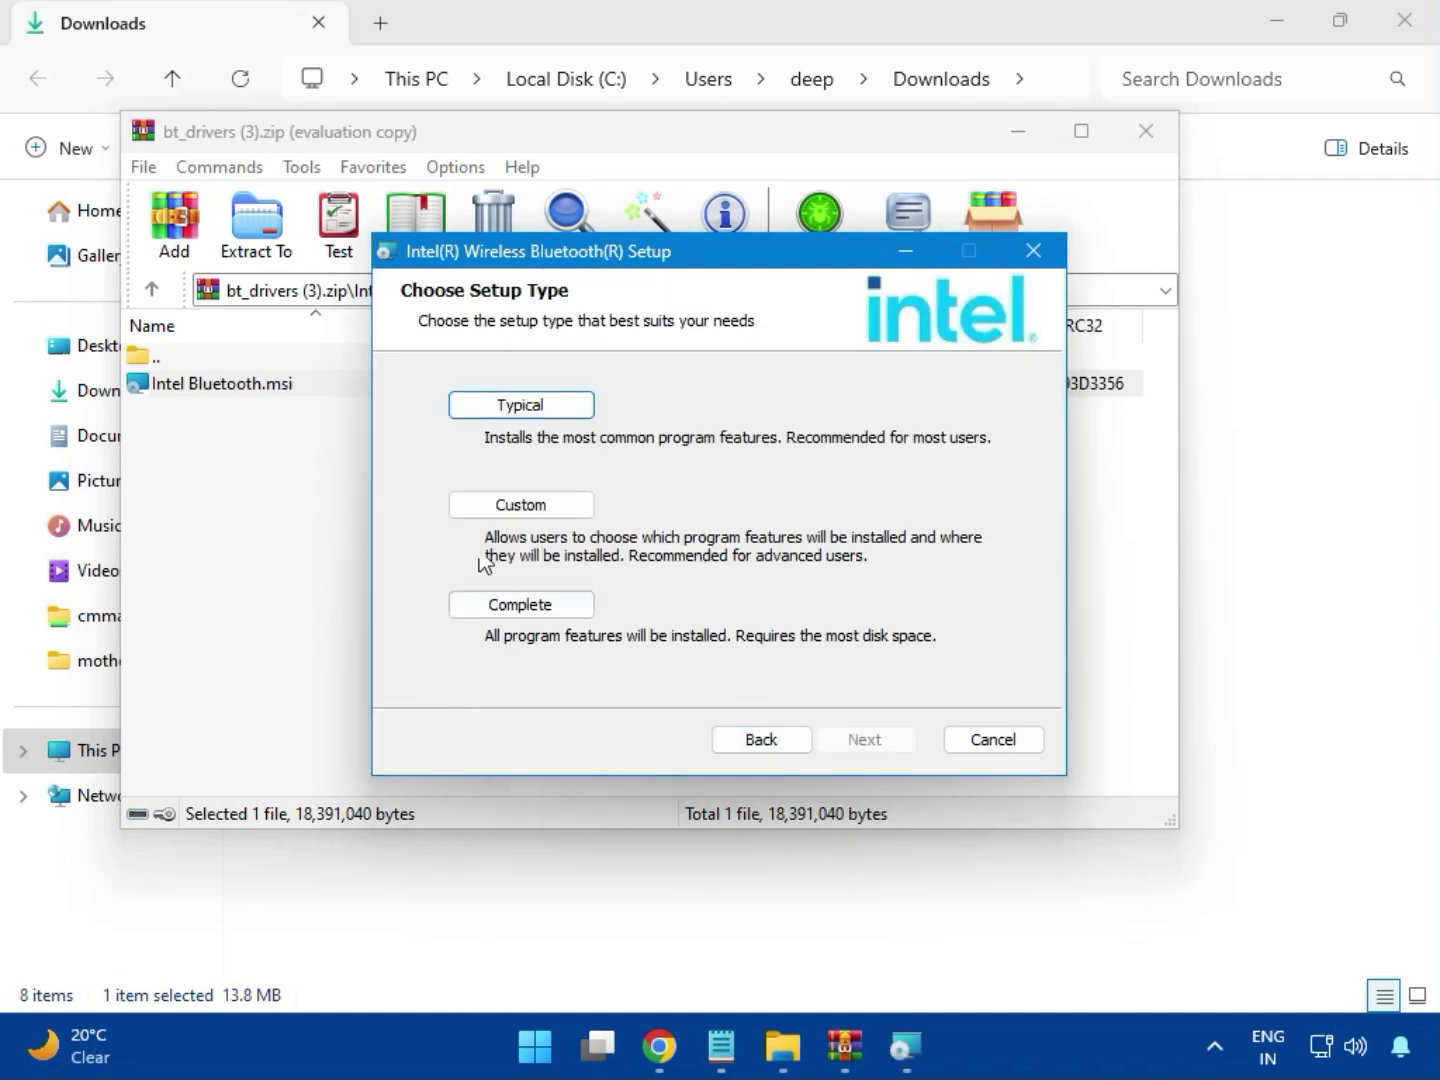
{"action": "left_click", "coordinate": [499, 410]}
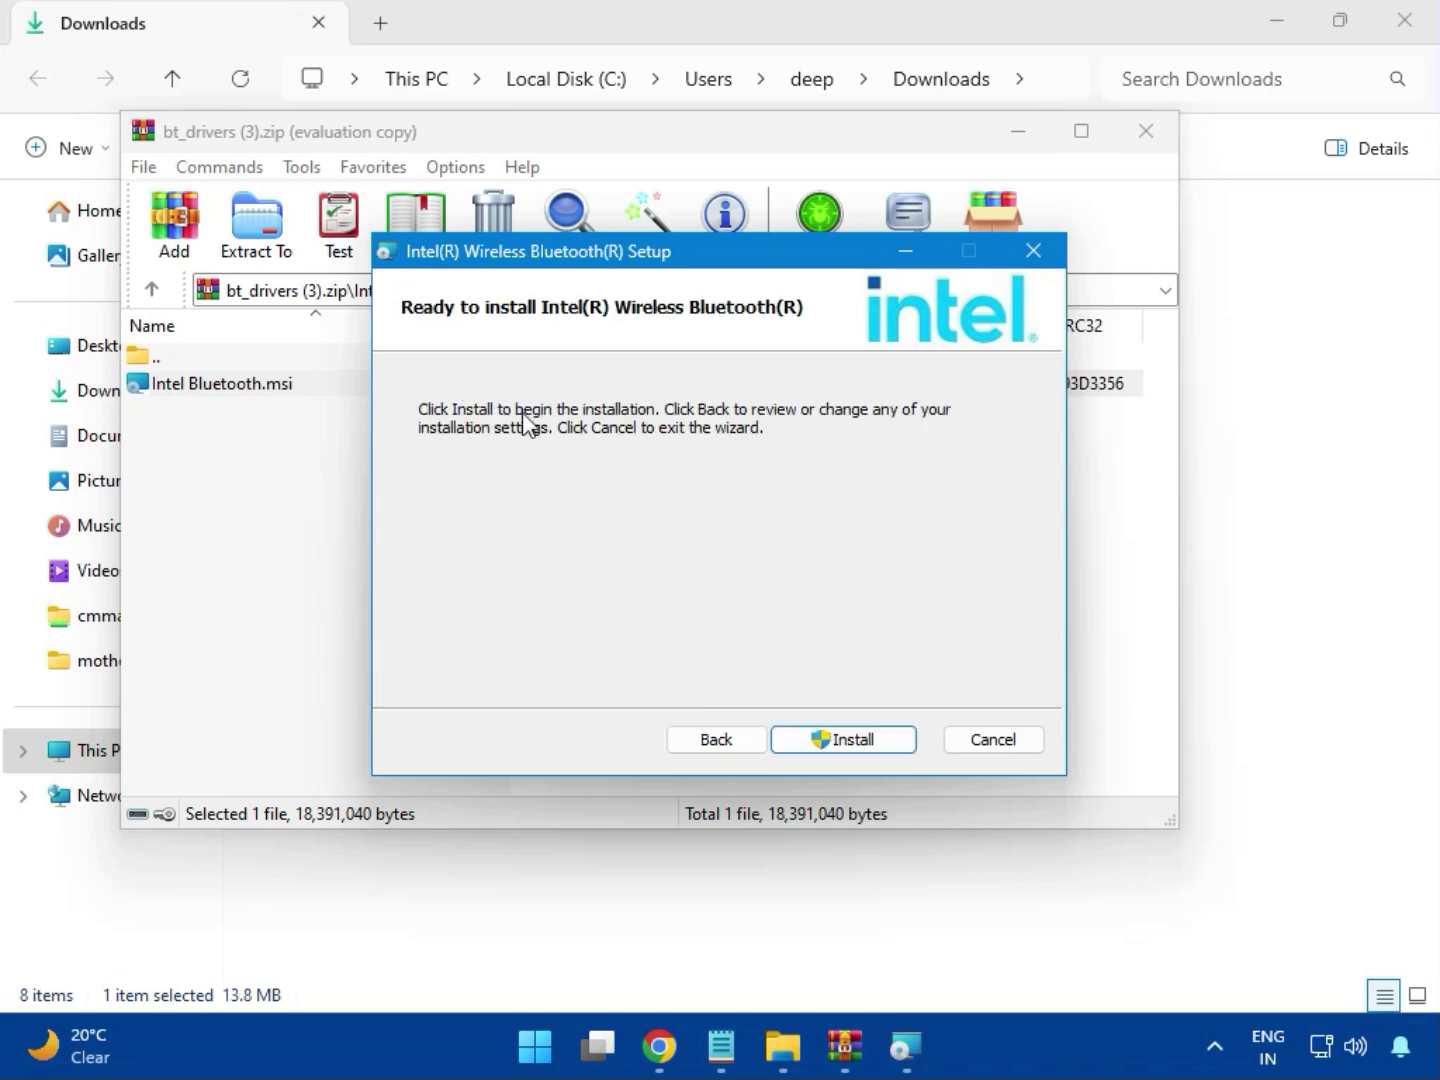
{"action": "left_click", "coordinate": [824, 733]}
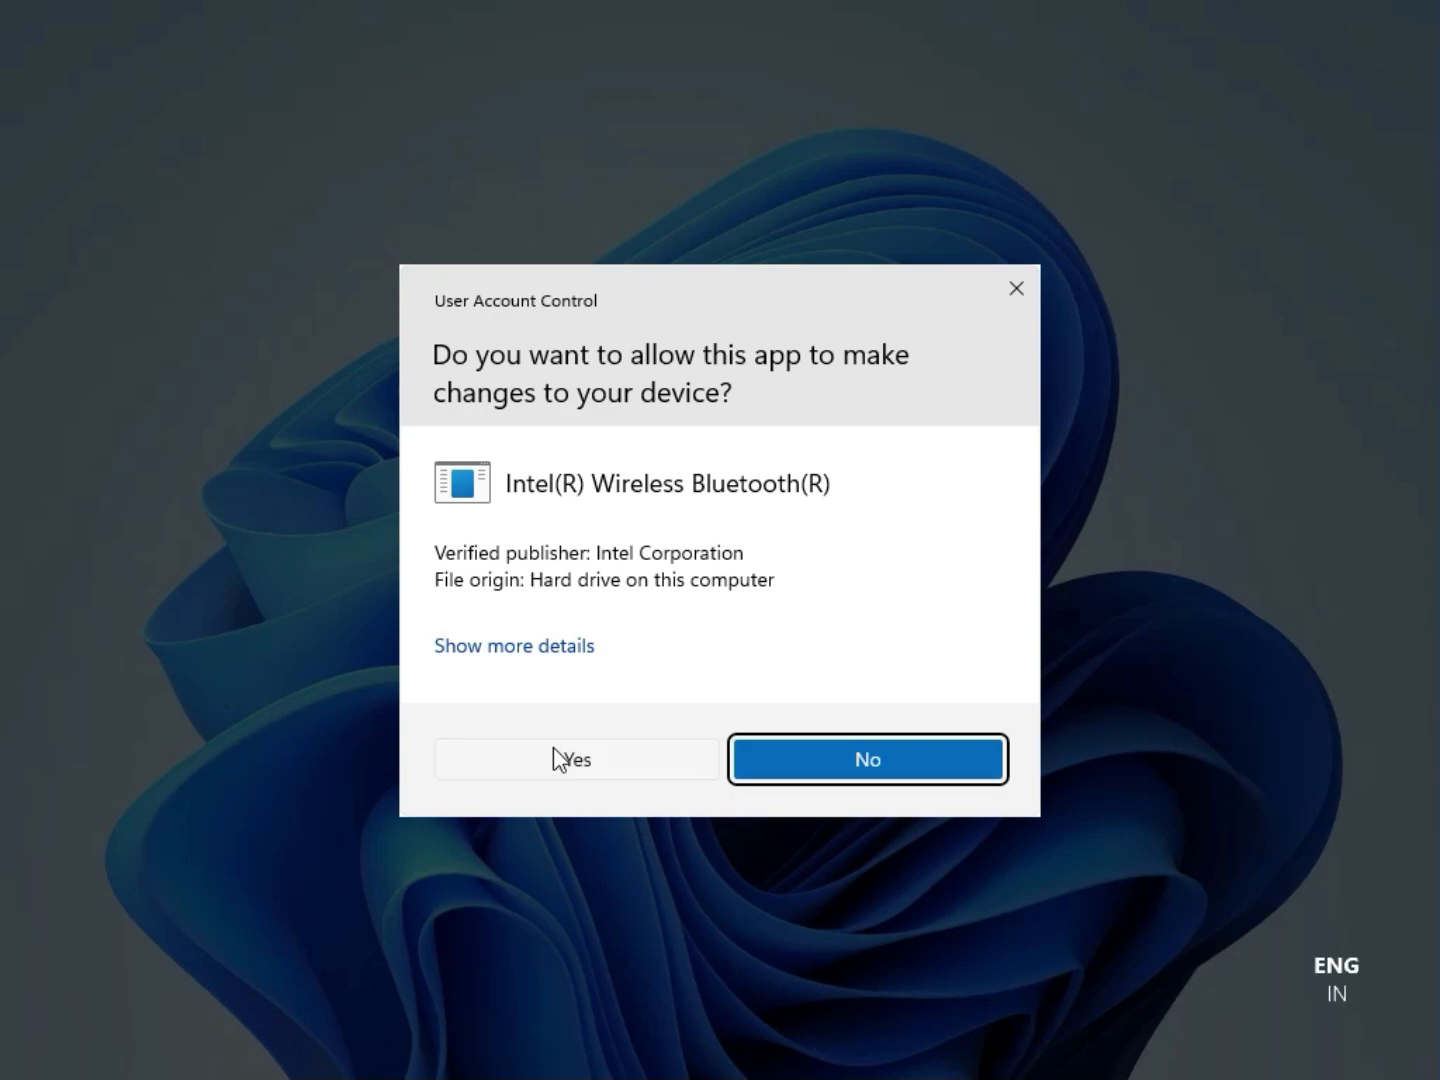
{"action": "left_click", "coordinate": [554, 743]}
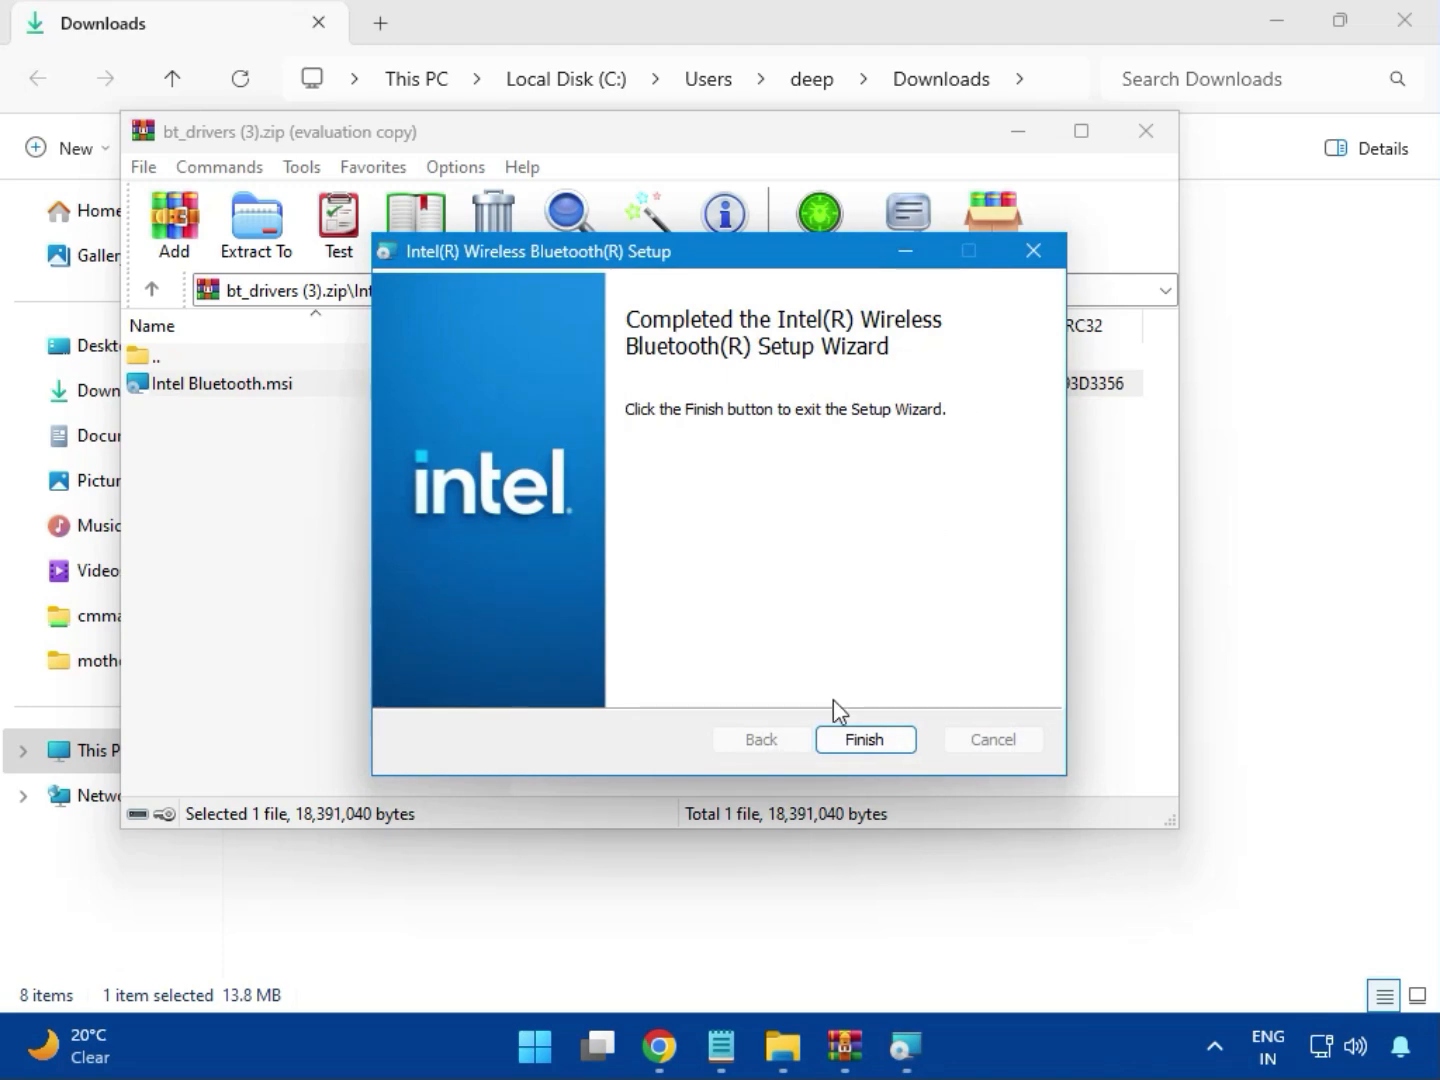
{"action": "left_click", "coordinate": [865, 740]}
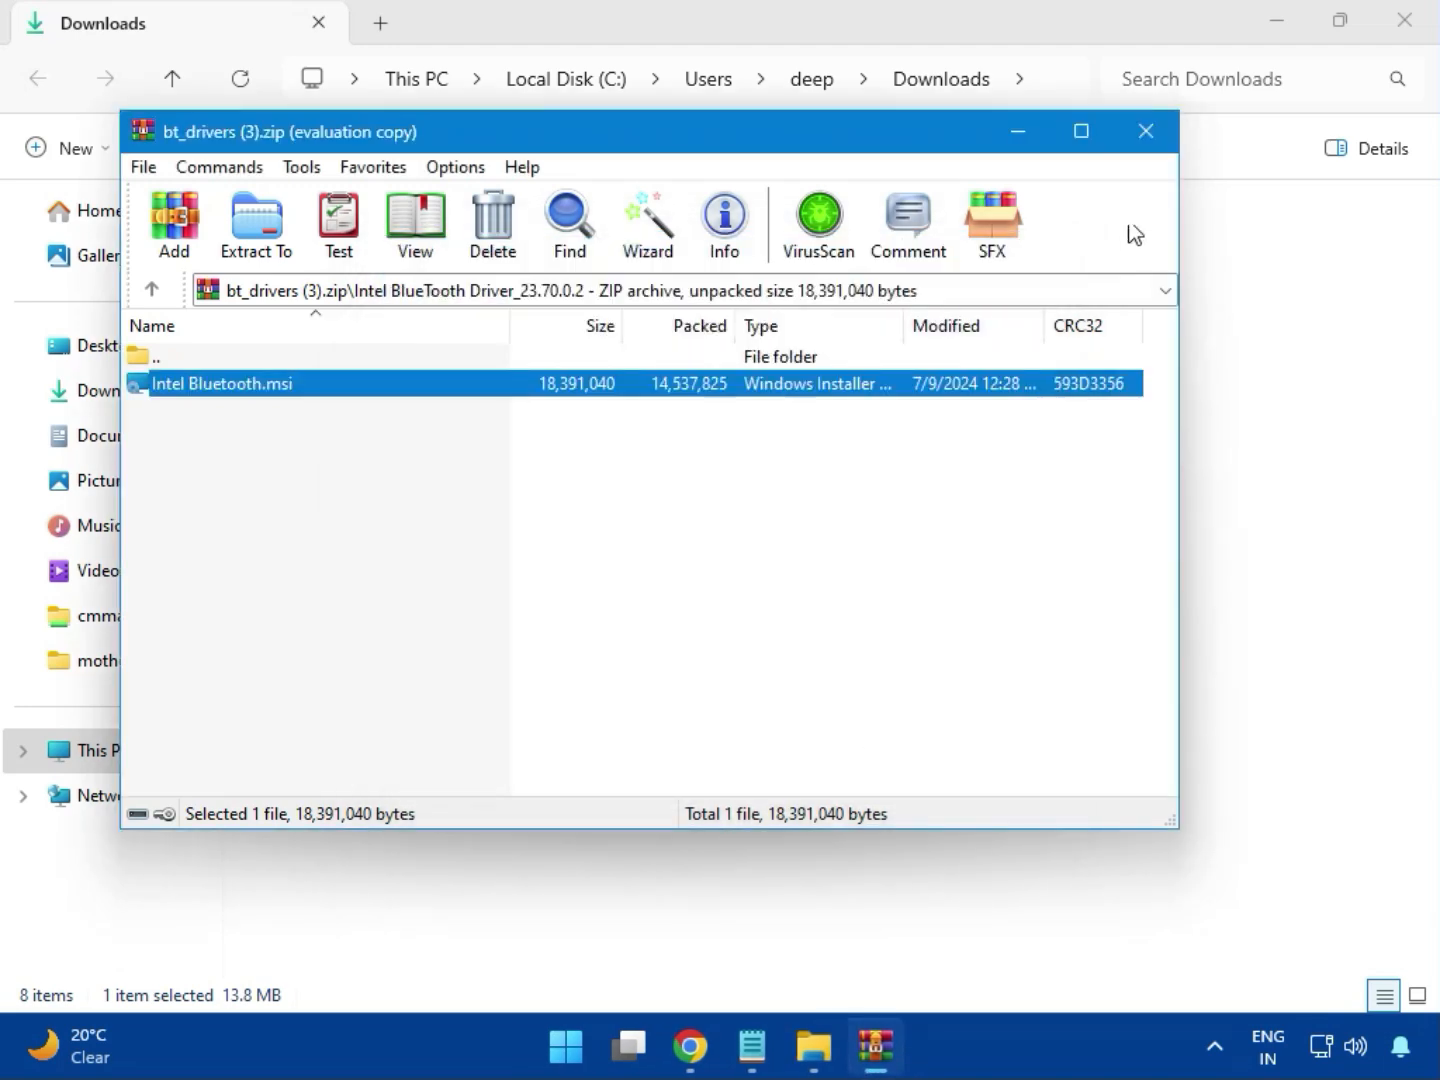
{"action": "left_click", "coordinate": [1147, 131]}
Run MSI SetupDrv64.exe with permission from the W11 folder of Intel_Network_inf_w11 (8).zip, and close the setup tool and archive.
{"action": "left_click", "coordinate": [373, 370]}
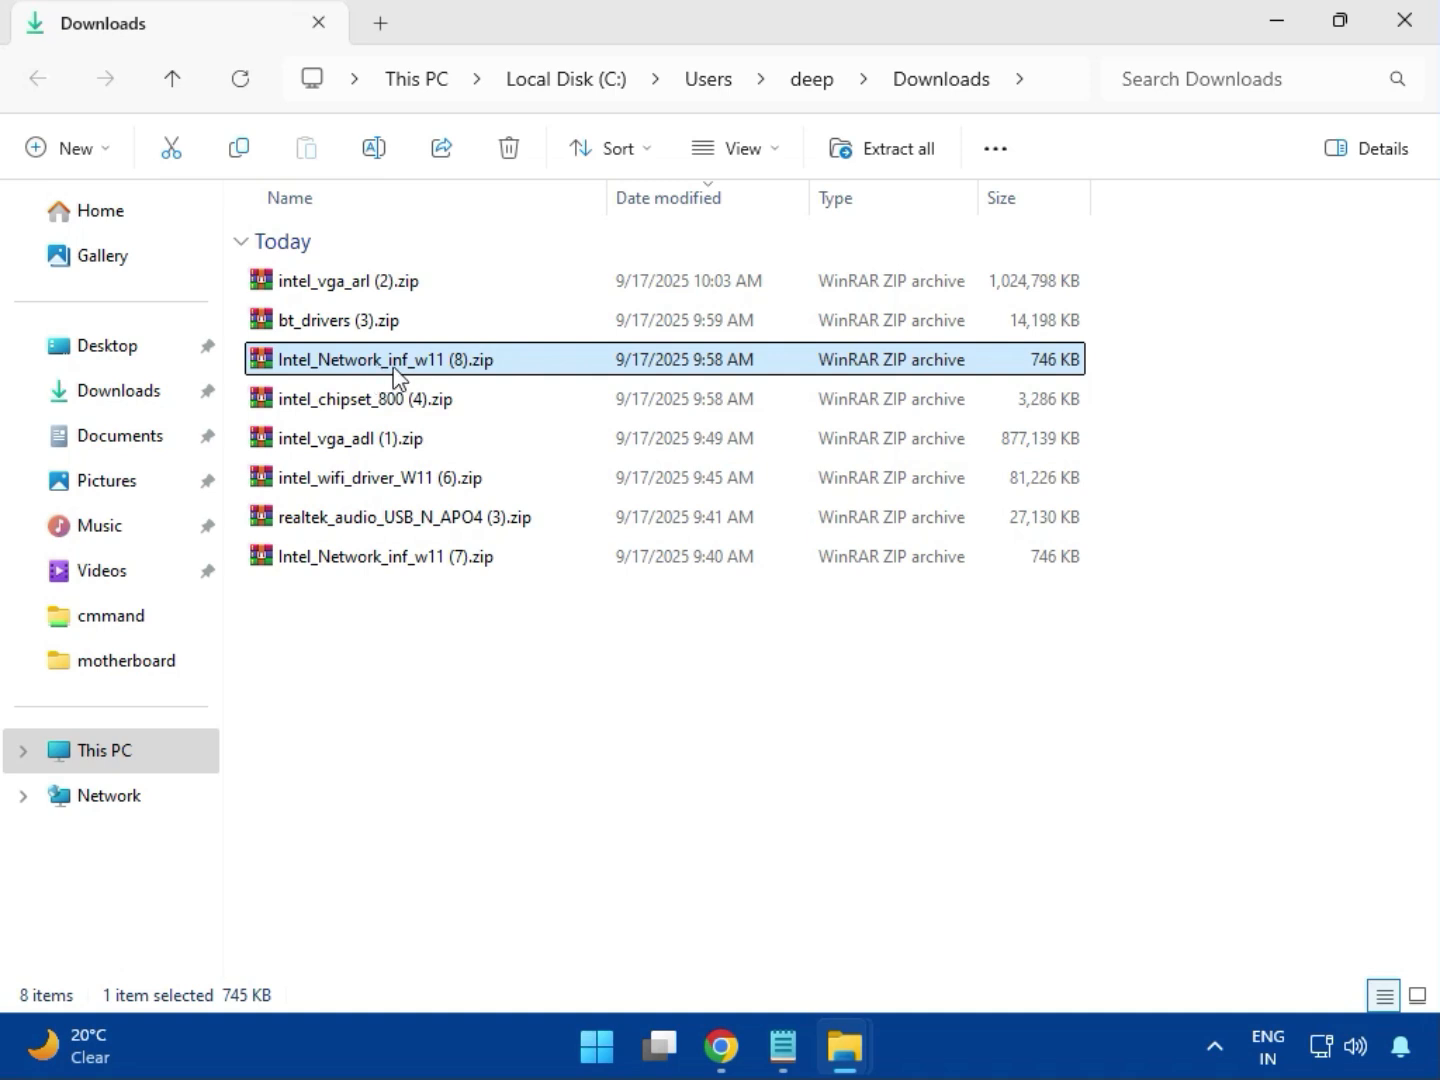
{"action": "double_click", "coordinate": [398, 365]}
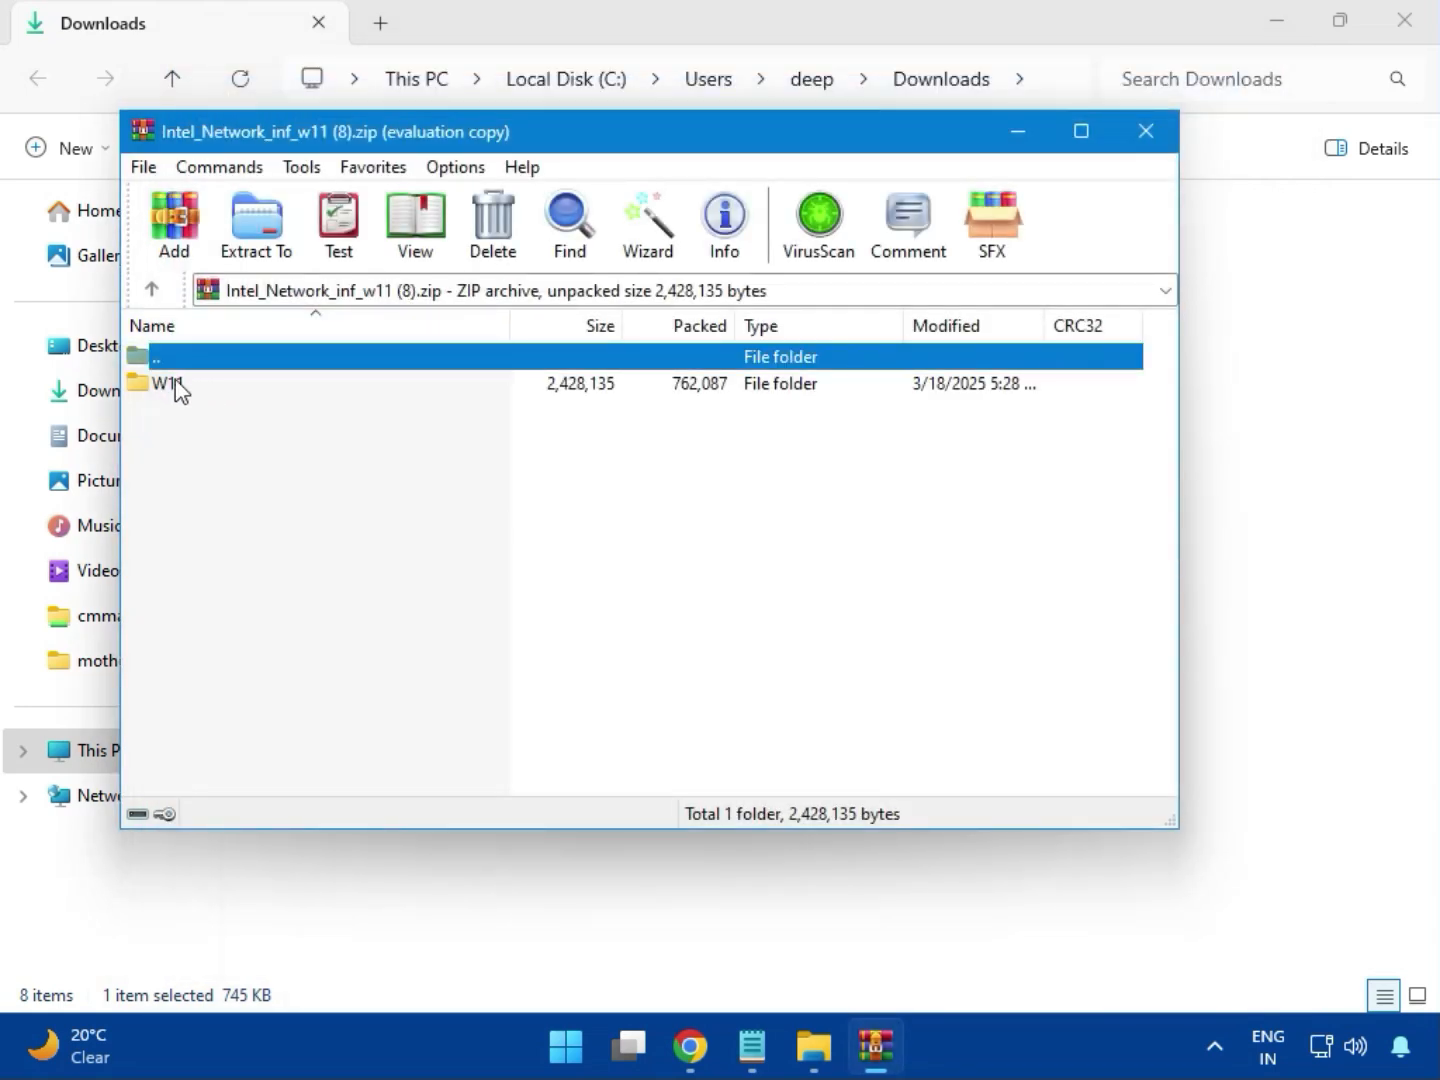
{"action": "left_click", "coordinate": [176, 381]}
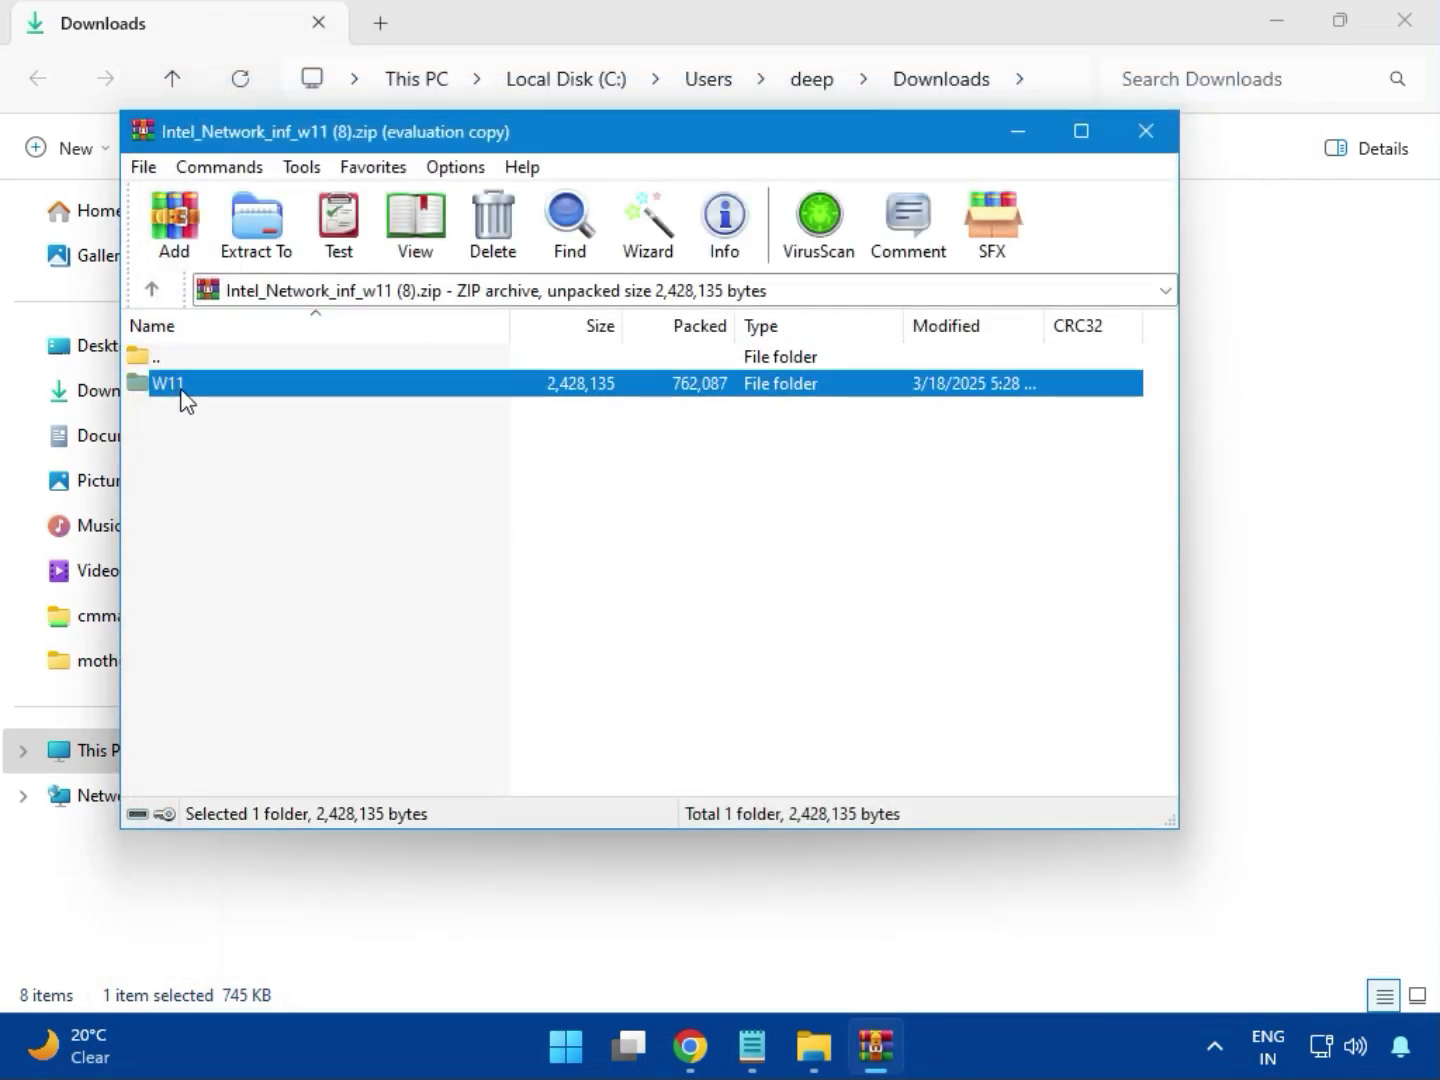
{"action": "double_click", "coordinate": [182, 397]}
{"action": "double_click", "coordinate": [268, 497]}
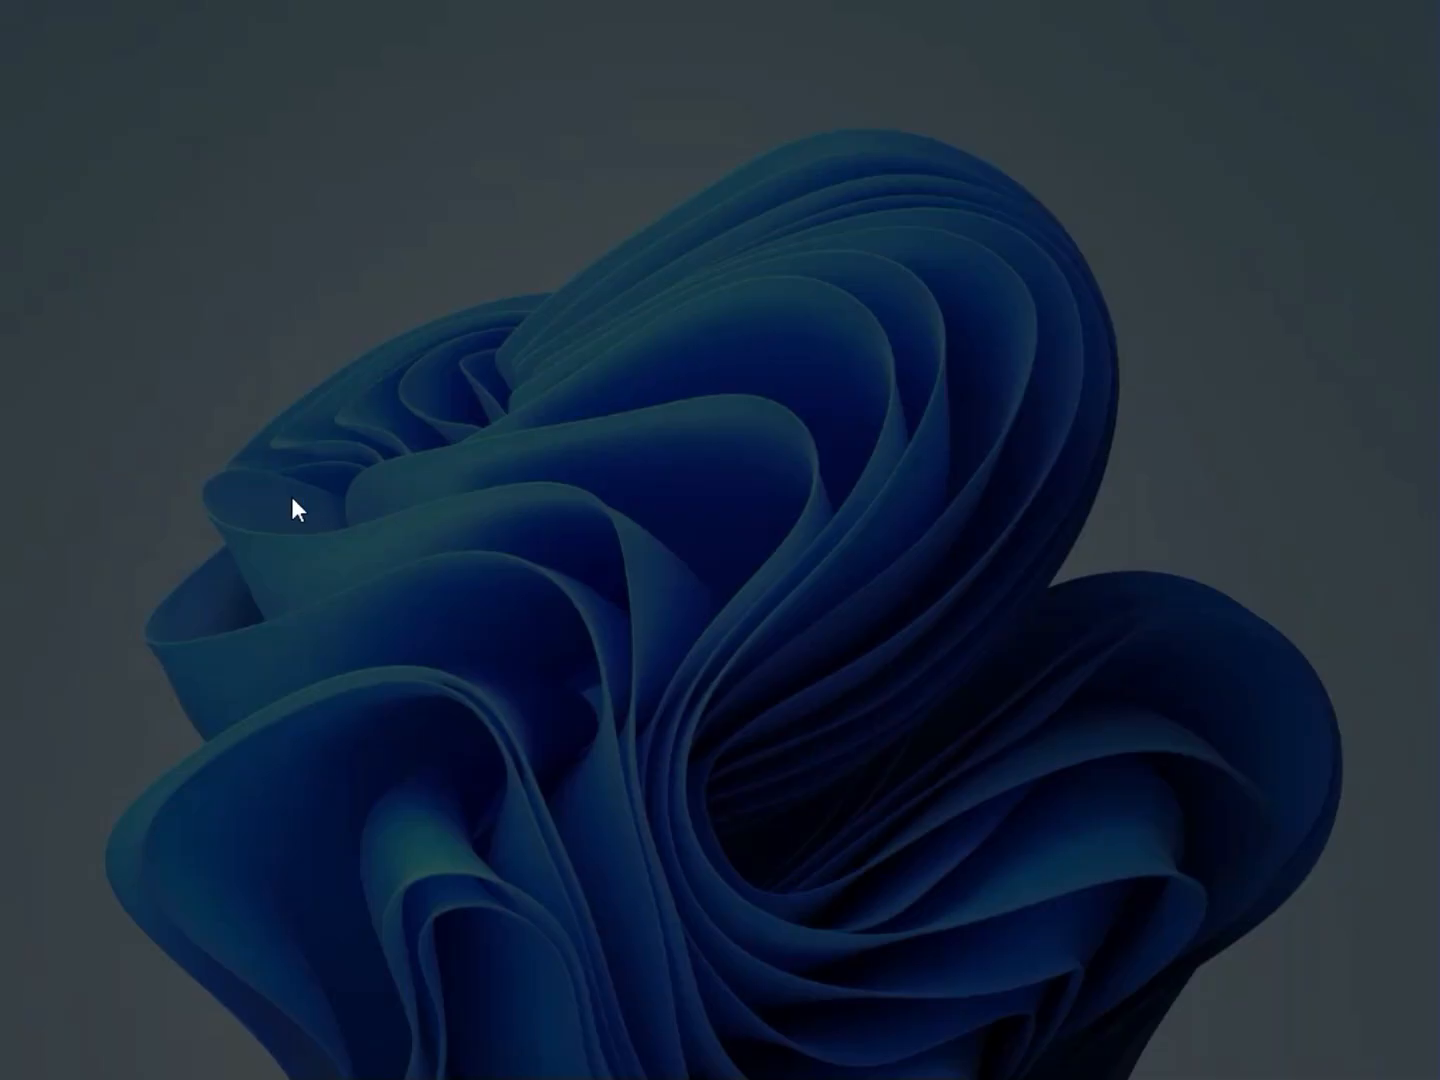
{"action": "left_click", "coordinate": [536, 755]}
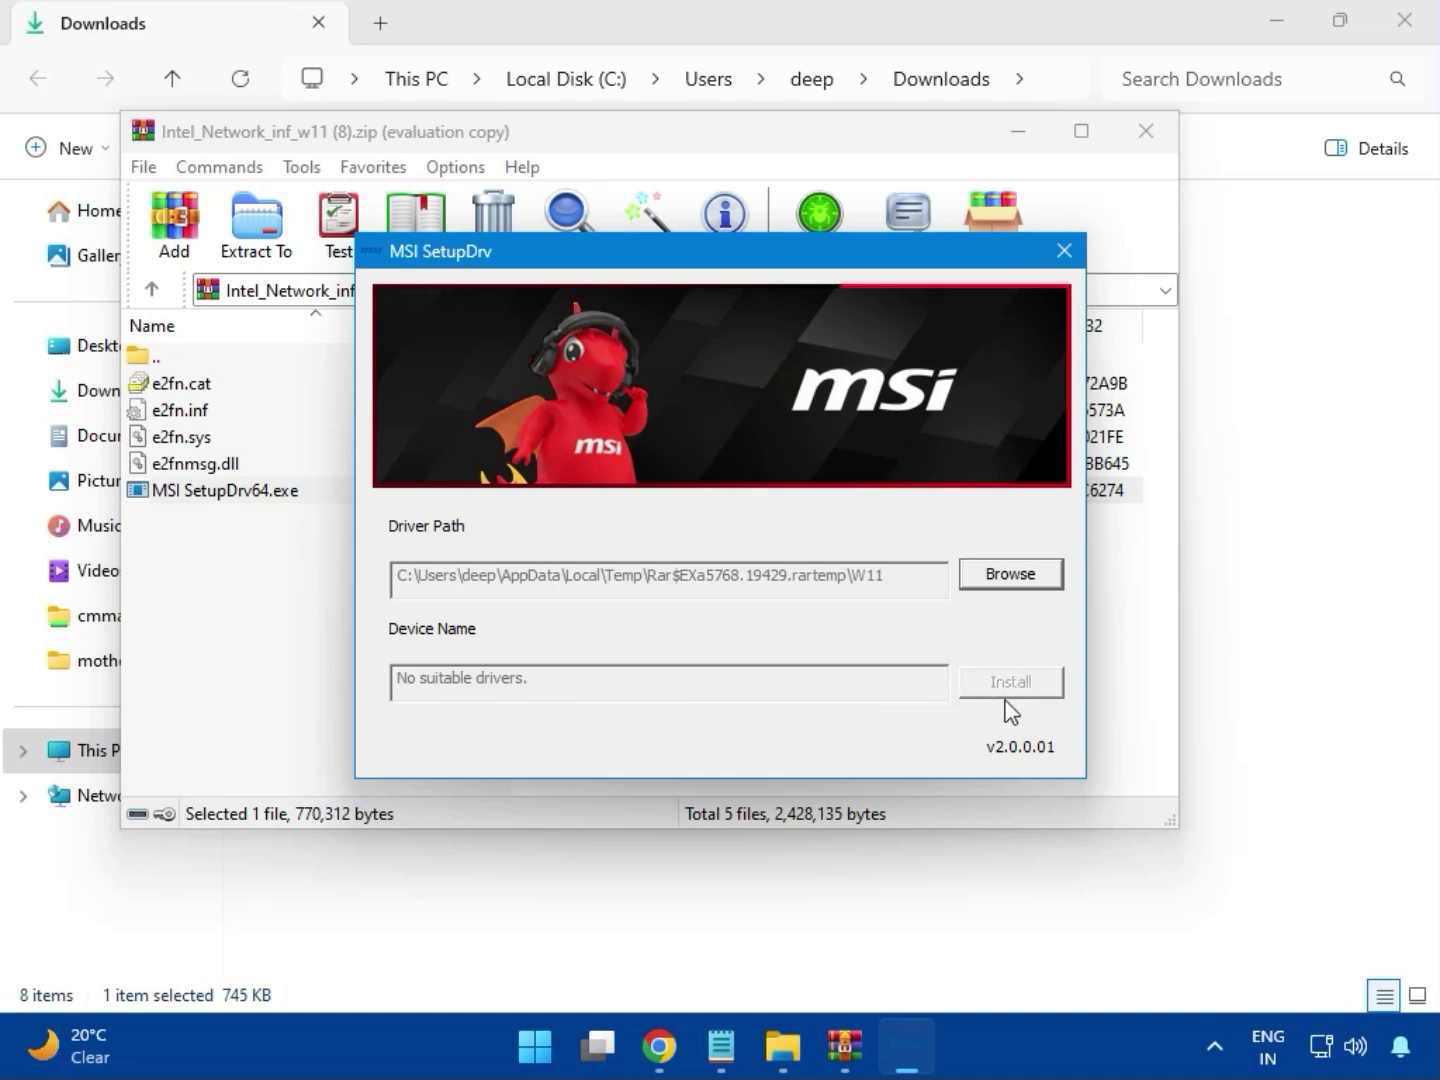
{"action": "left_click", "coordinate": [1064, 251]}
{"action": "left_click", "coordinate": [1146, 138]}
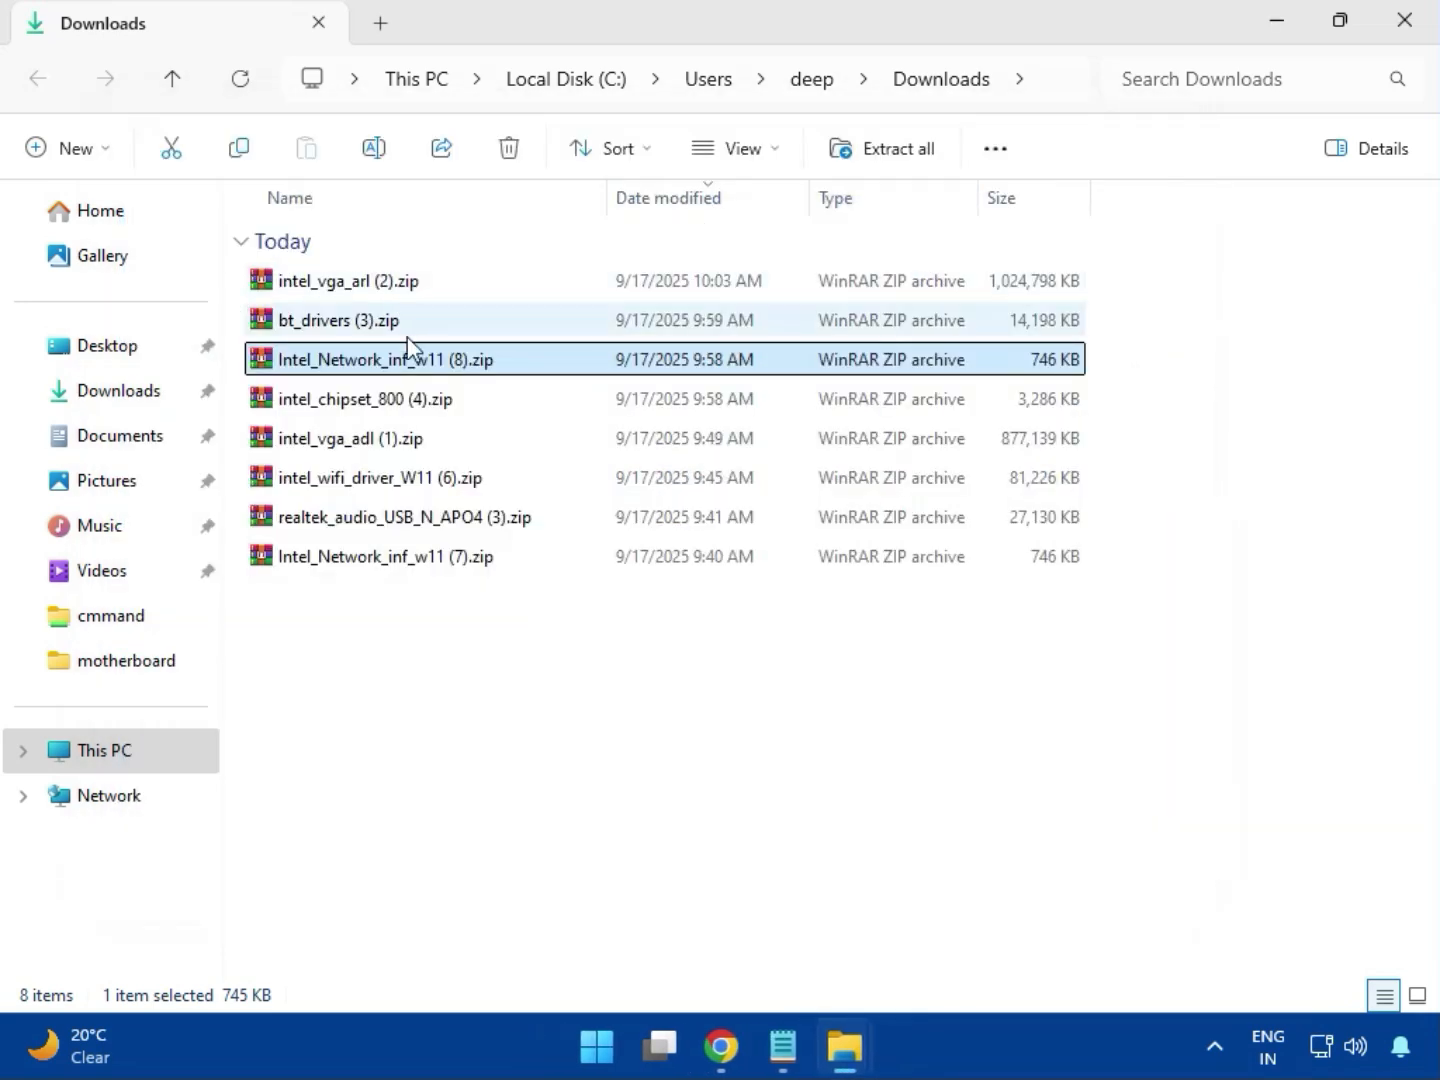
Open intel_chipset_800 (4).zip, dismiss the licence reminder, and launch SetupChipset.exe from the Intel Chipset Driver_10.1.20062.8627 folder.
{"action": "left_click", "coordinate": [338, 405]}
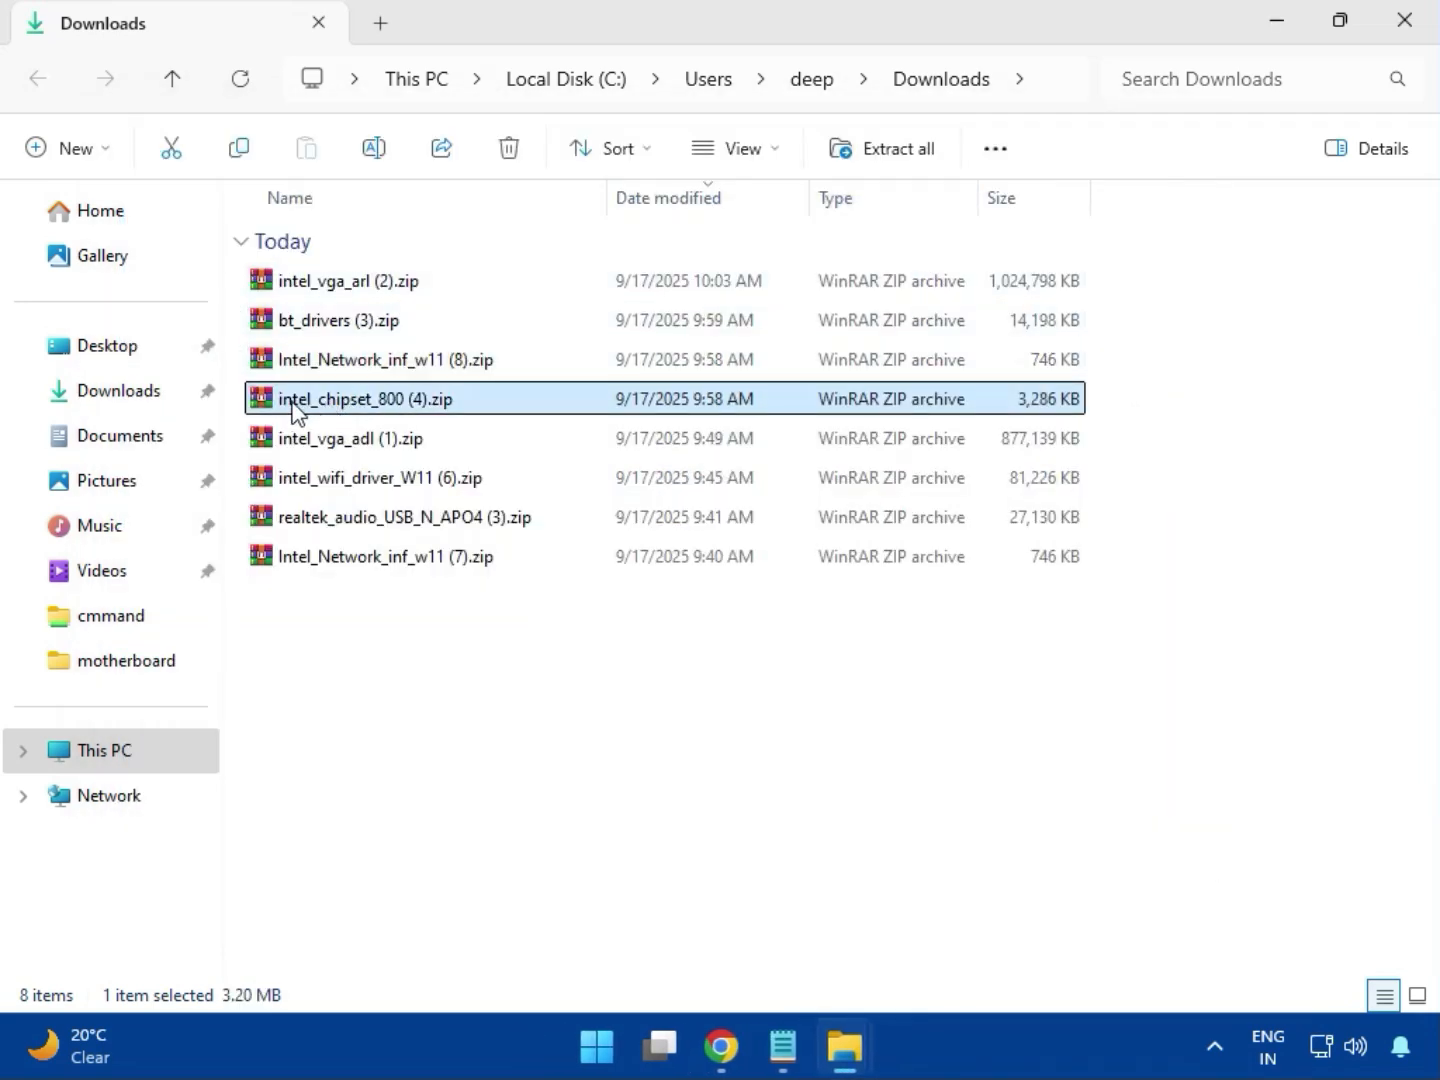
{"action": "double_click", "coordinate": [409, 405]}
{"action": "left_click", "coordinate": [145, 397]}
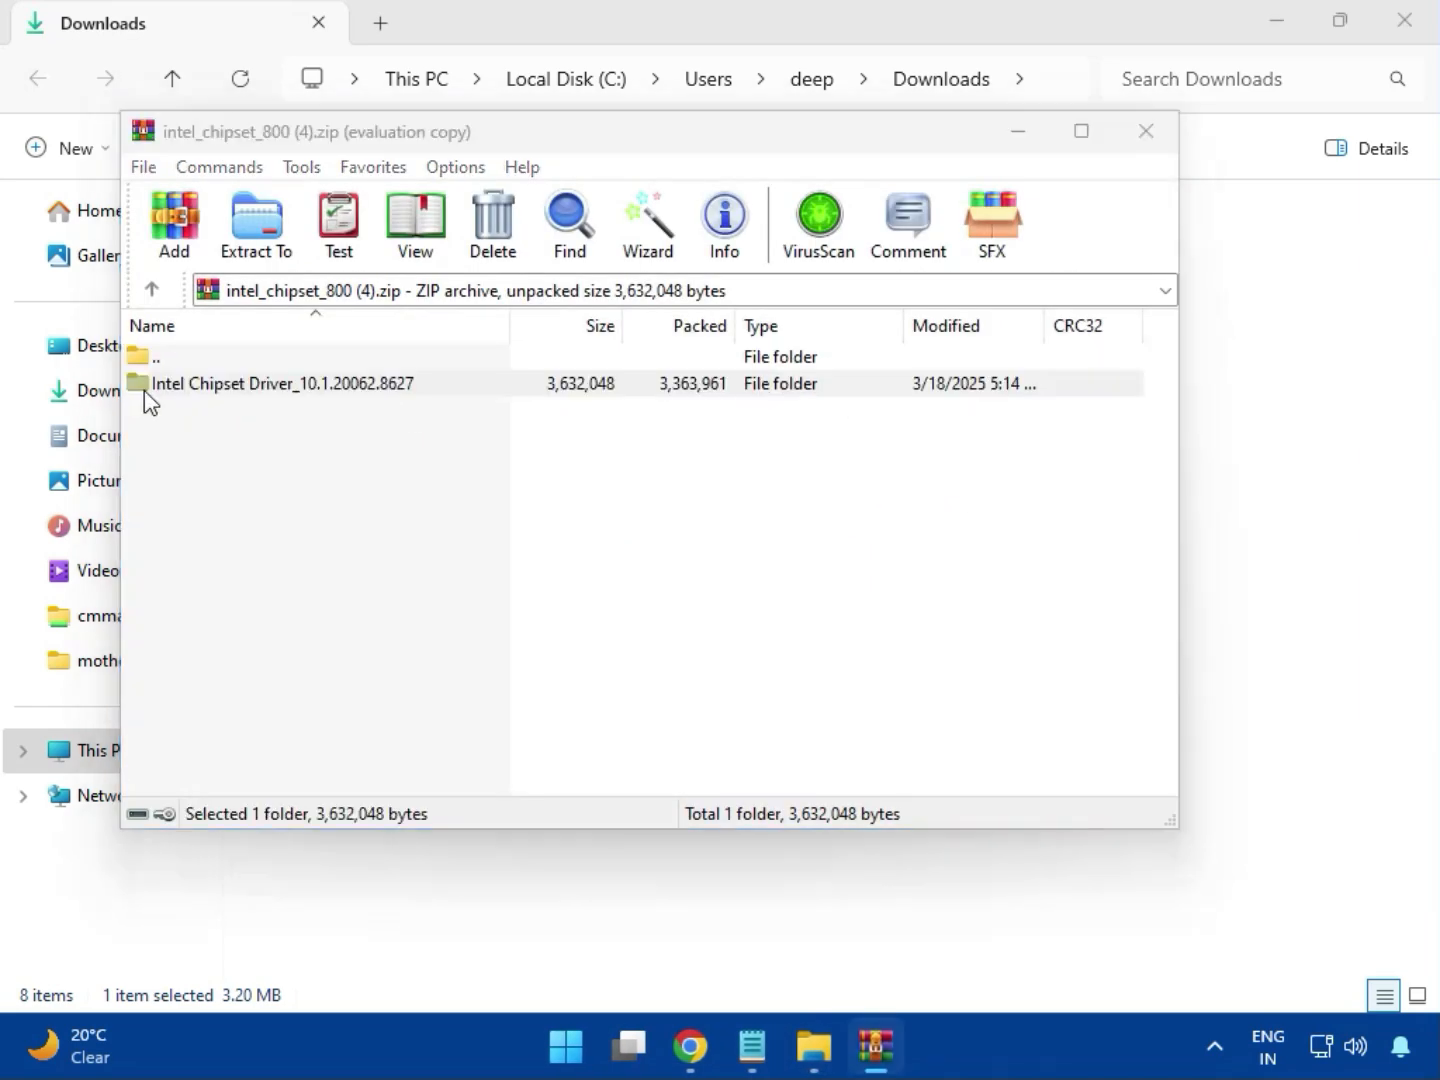
{"action": "left_click", "coordinate": [866, 368]}
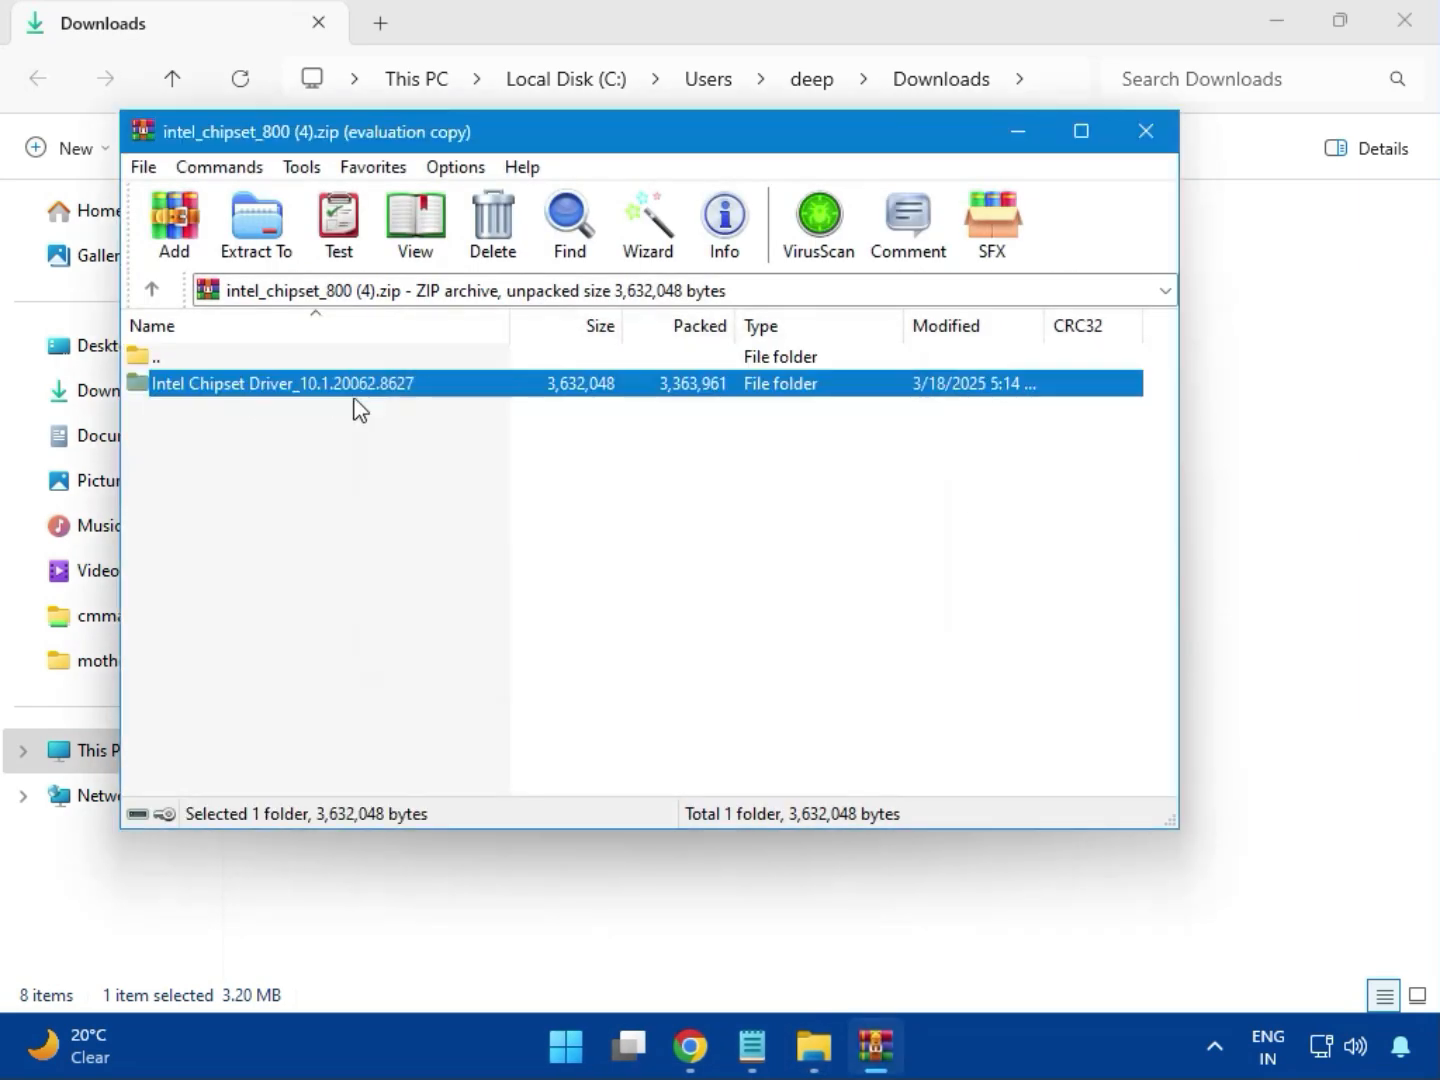
{"action": "double_click", "coordinate": [352, 389]}
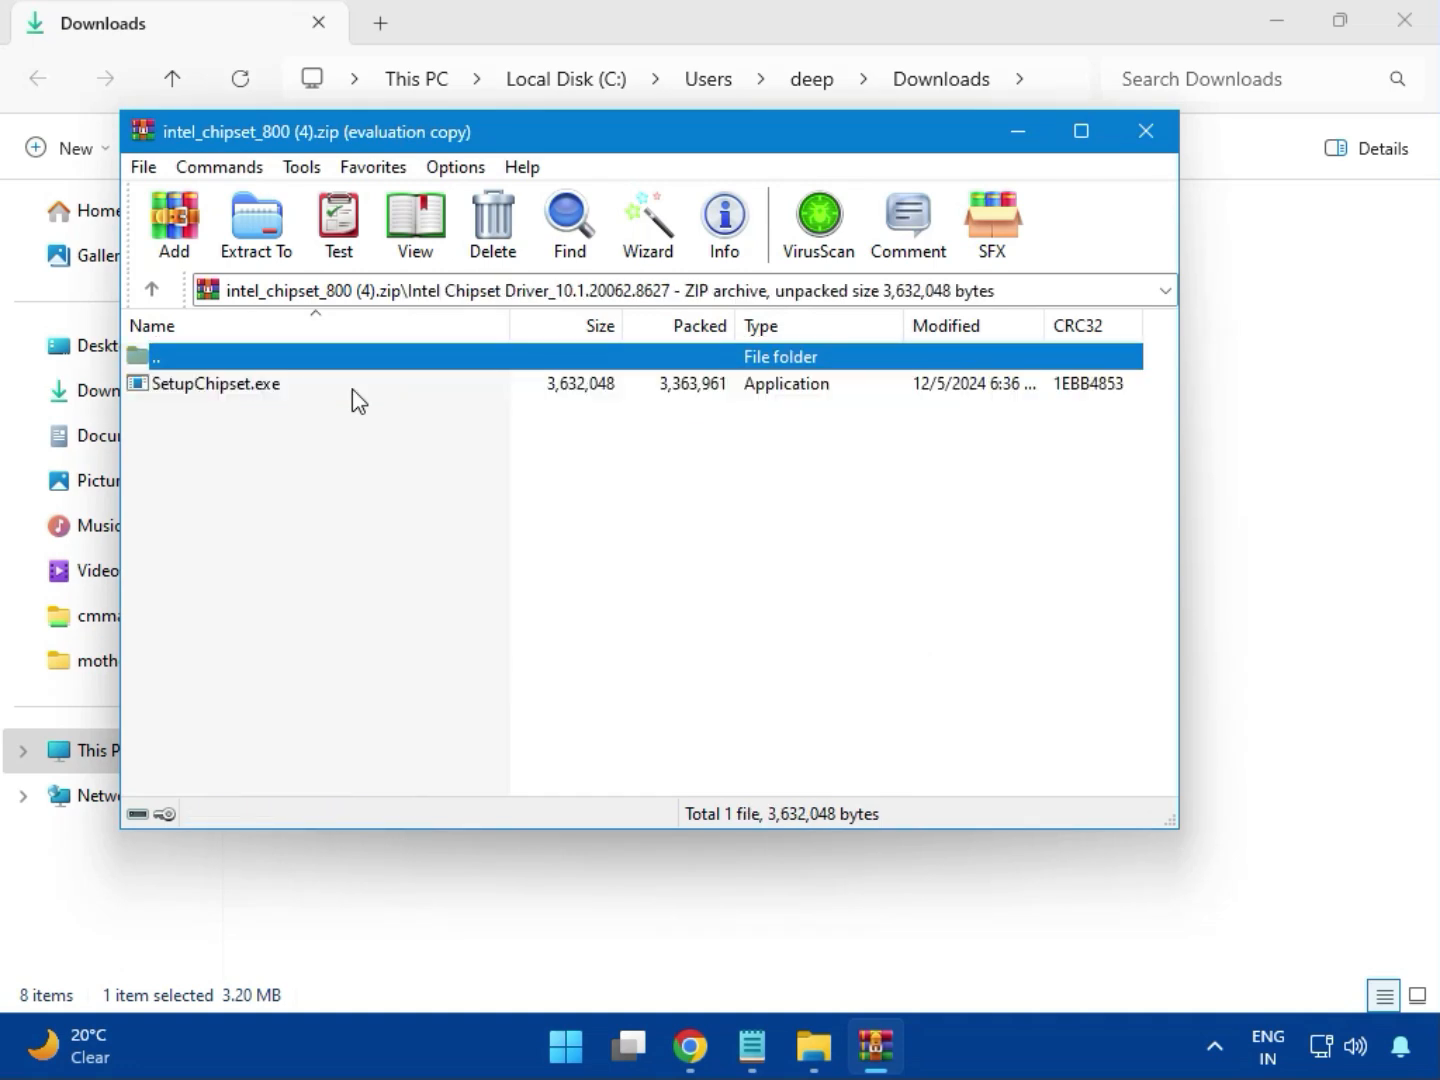
{"action": "double_click", "coordinate": [230, 391]}
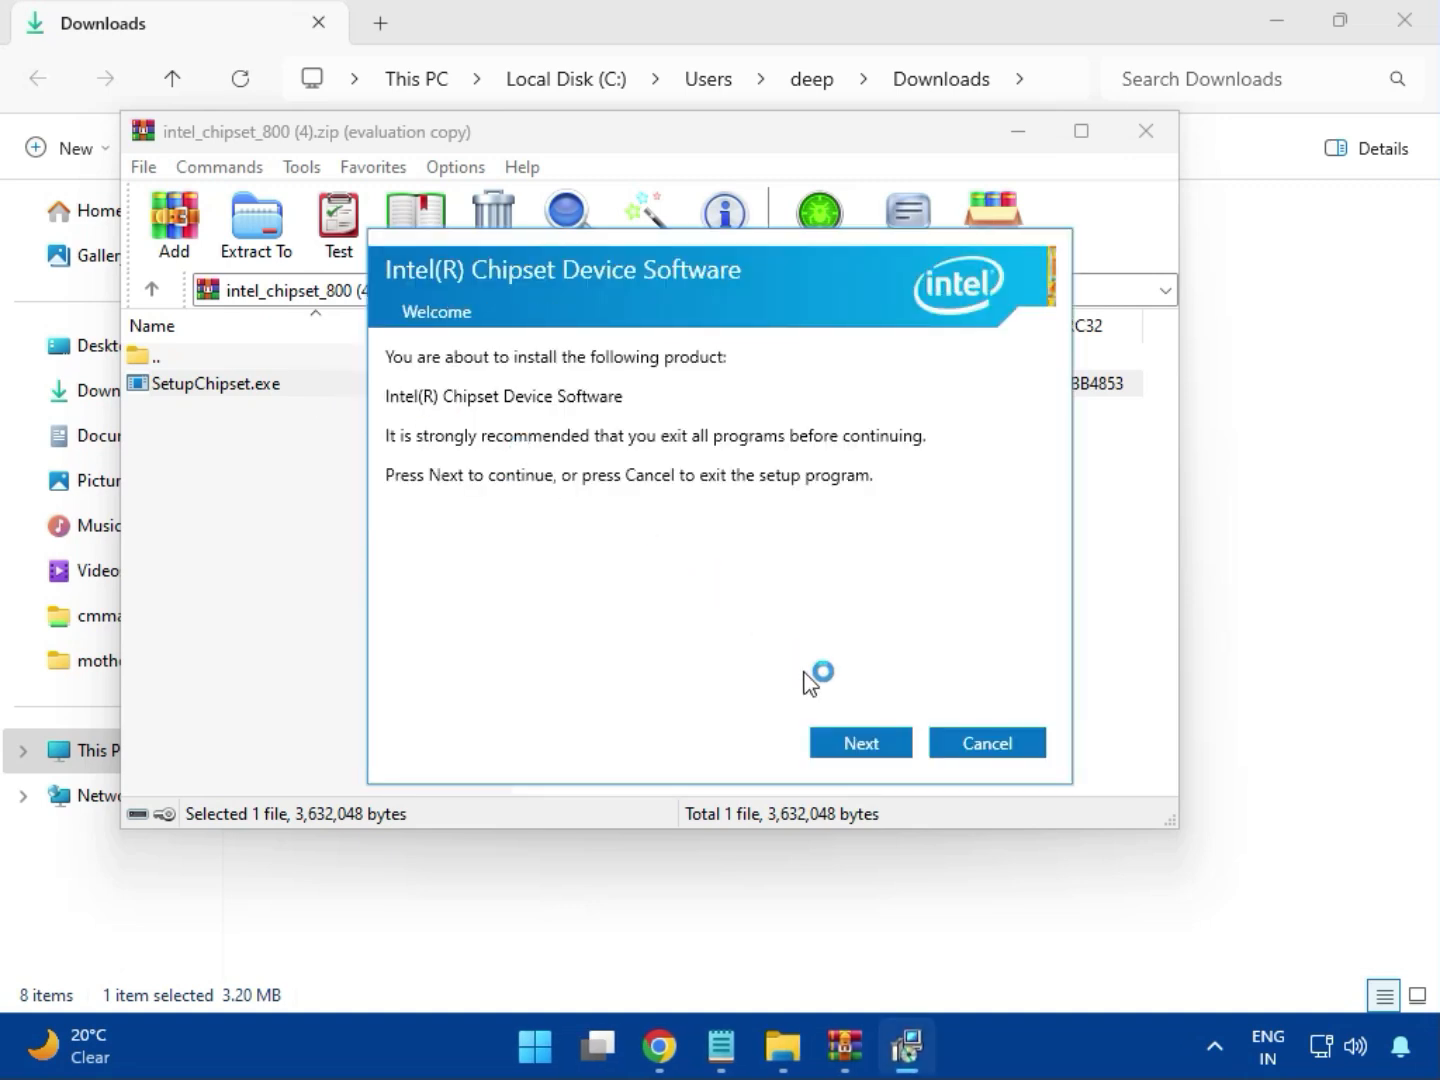
Try to install Intel(R) Chipset Device Software through its setup wizard, allowing device changes, and close the setup and archive.
{"action": "left_click", "coordinate": [858, 743]}
{"action": "left_click", "coordinate": [866, 745]}
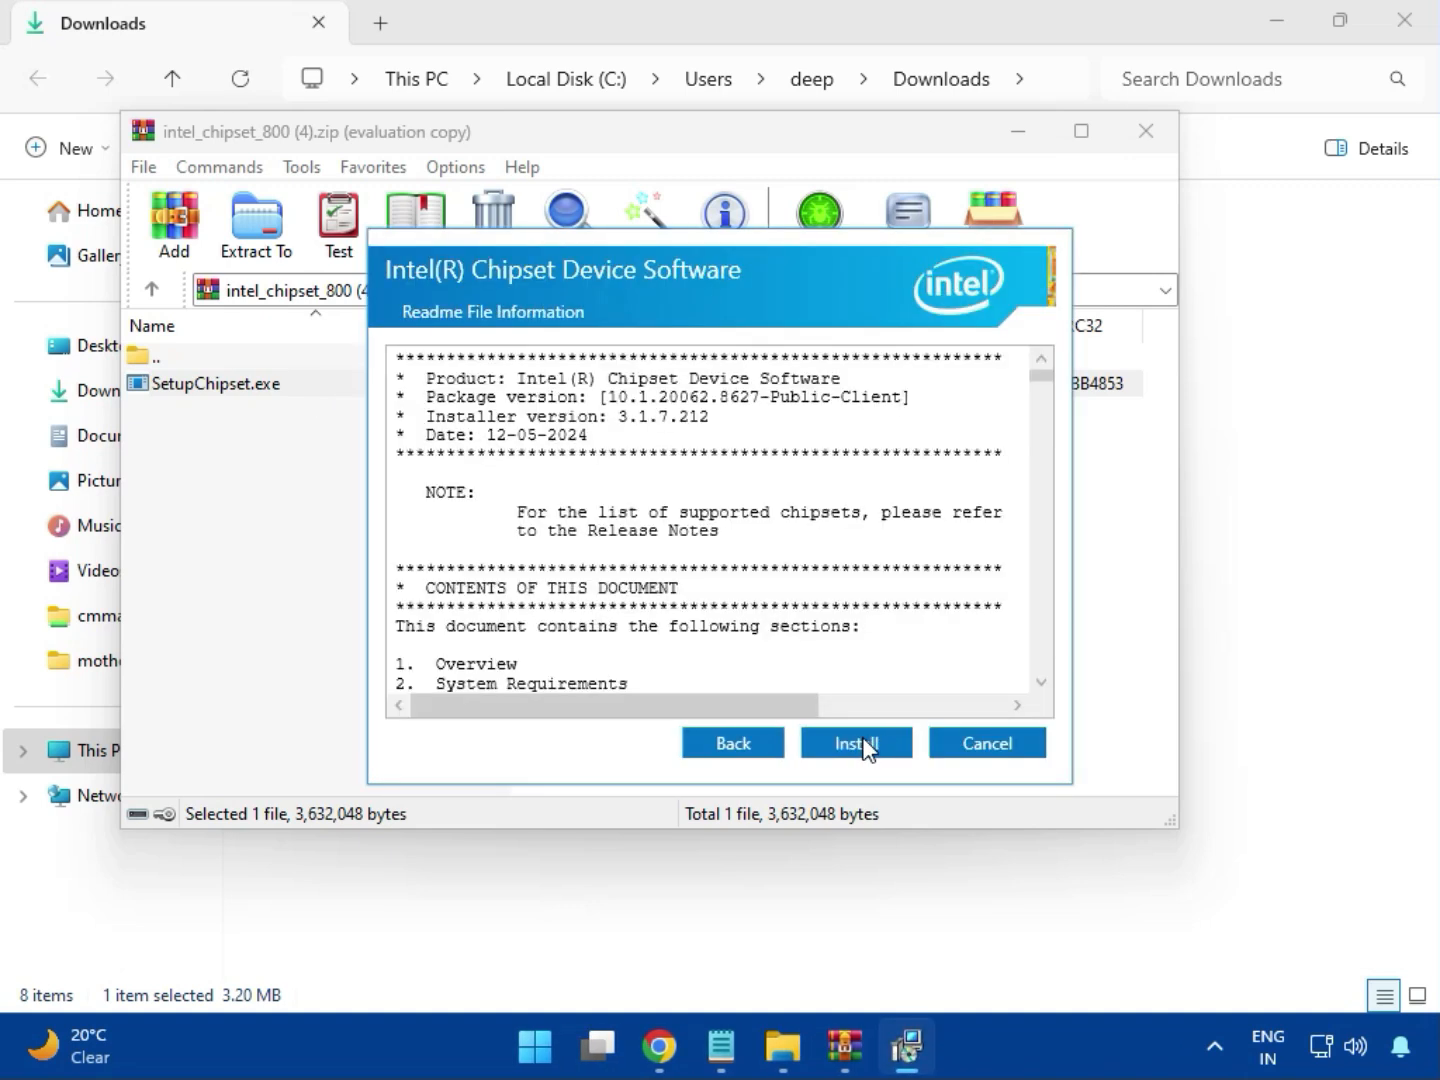
{"action": "left_click", "coordinate": [861, 738]}
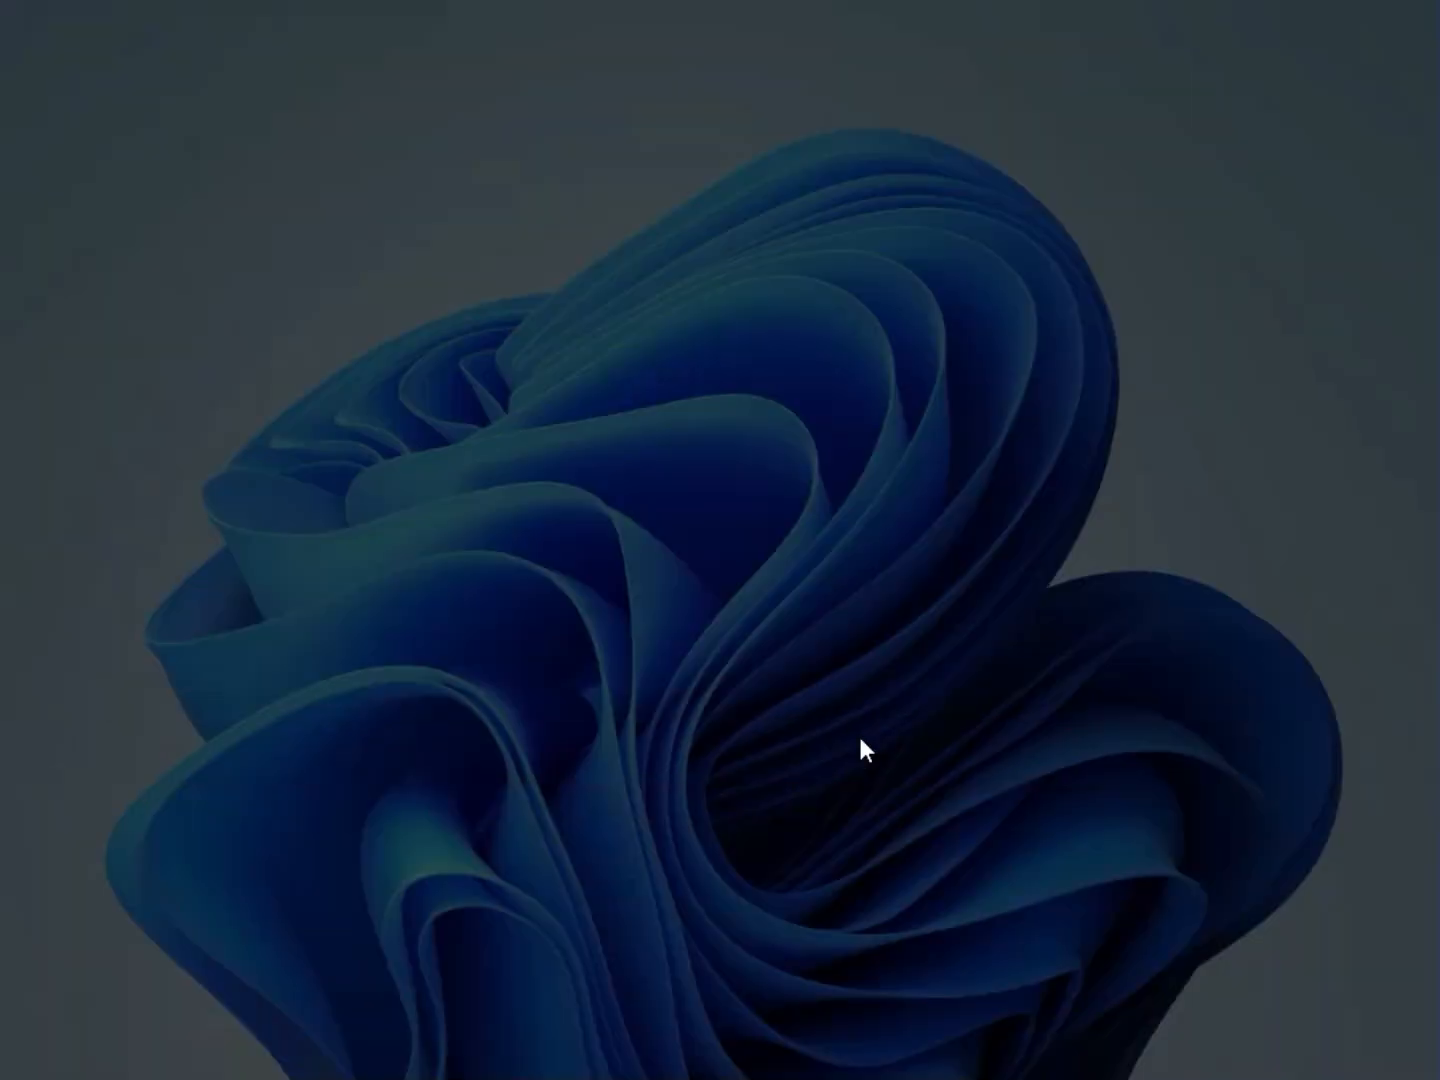
{"action": "left_click", "coordinate": [636, 760]}
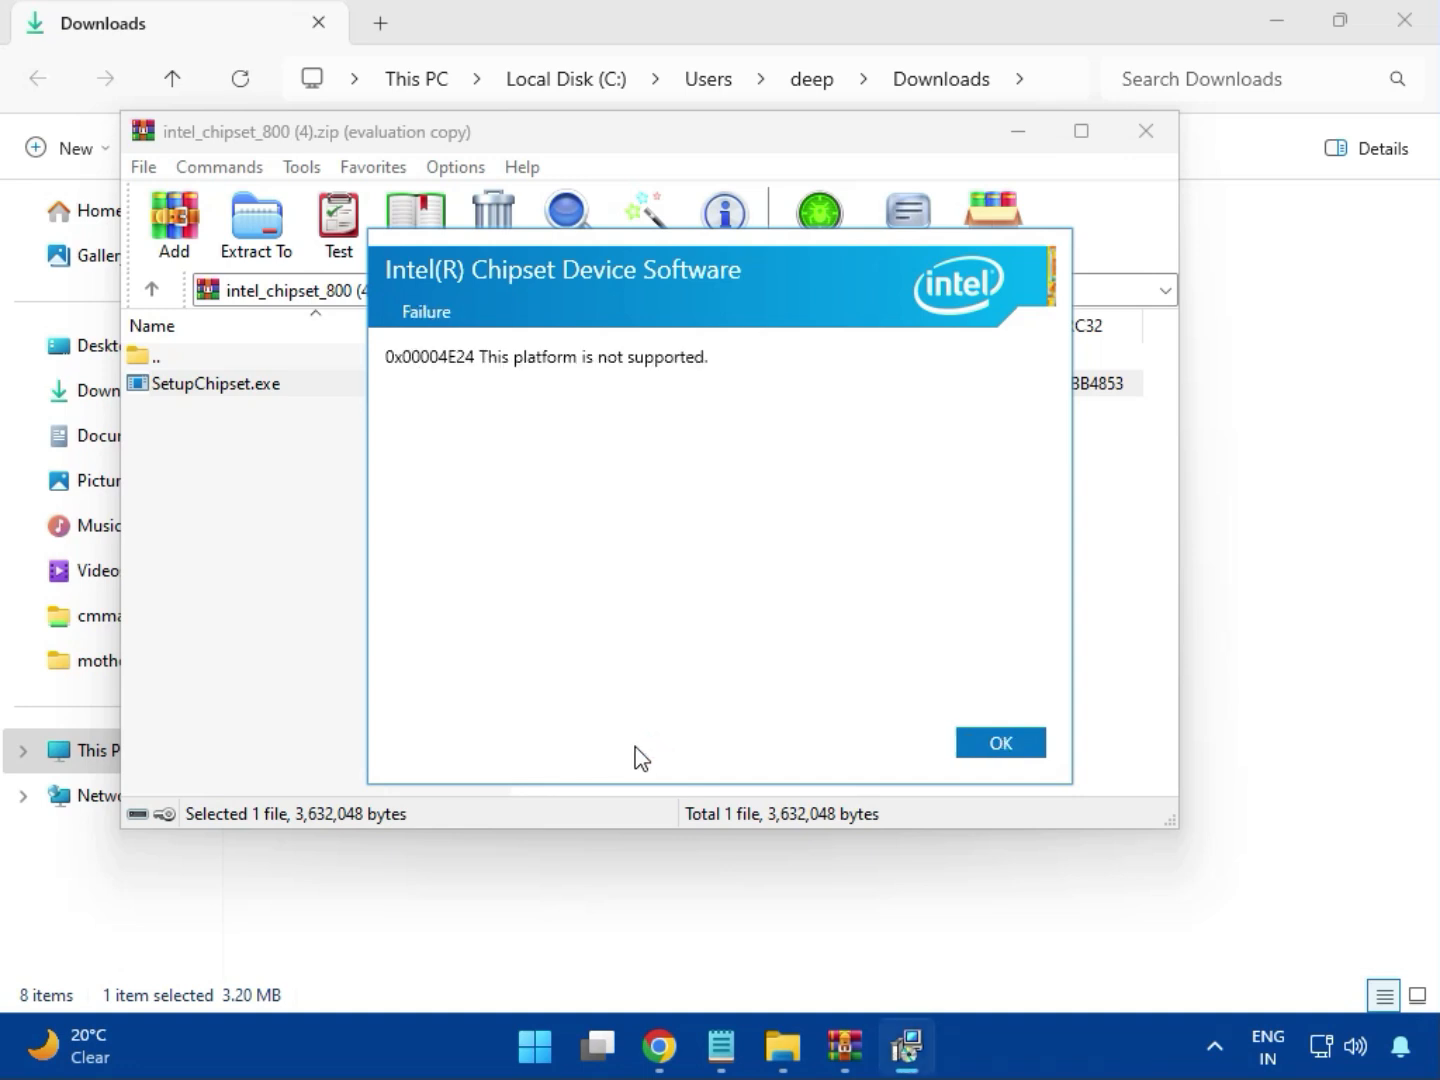
{"action": "left_click", "coordinate": [984, 748]}
{"action": "left_click", "coordinate": [1145, 134]}
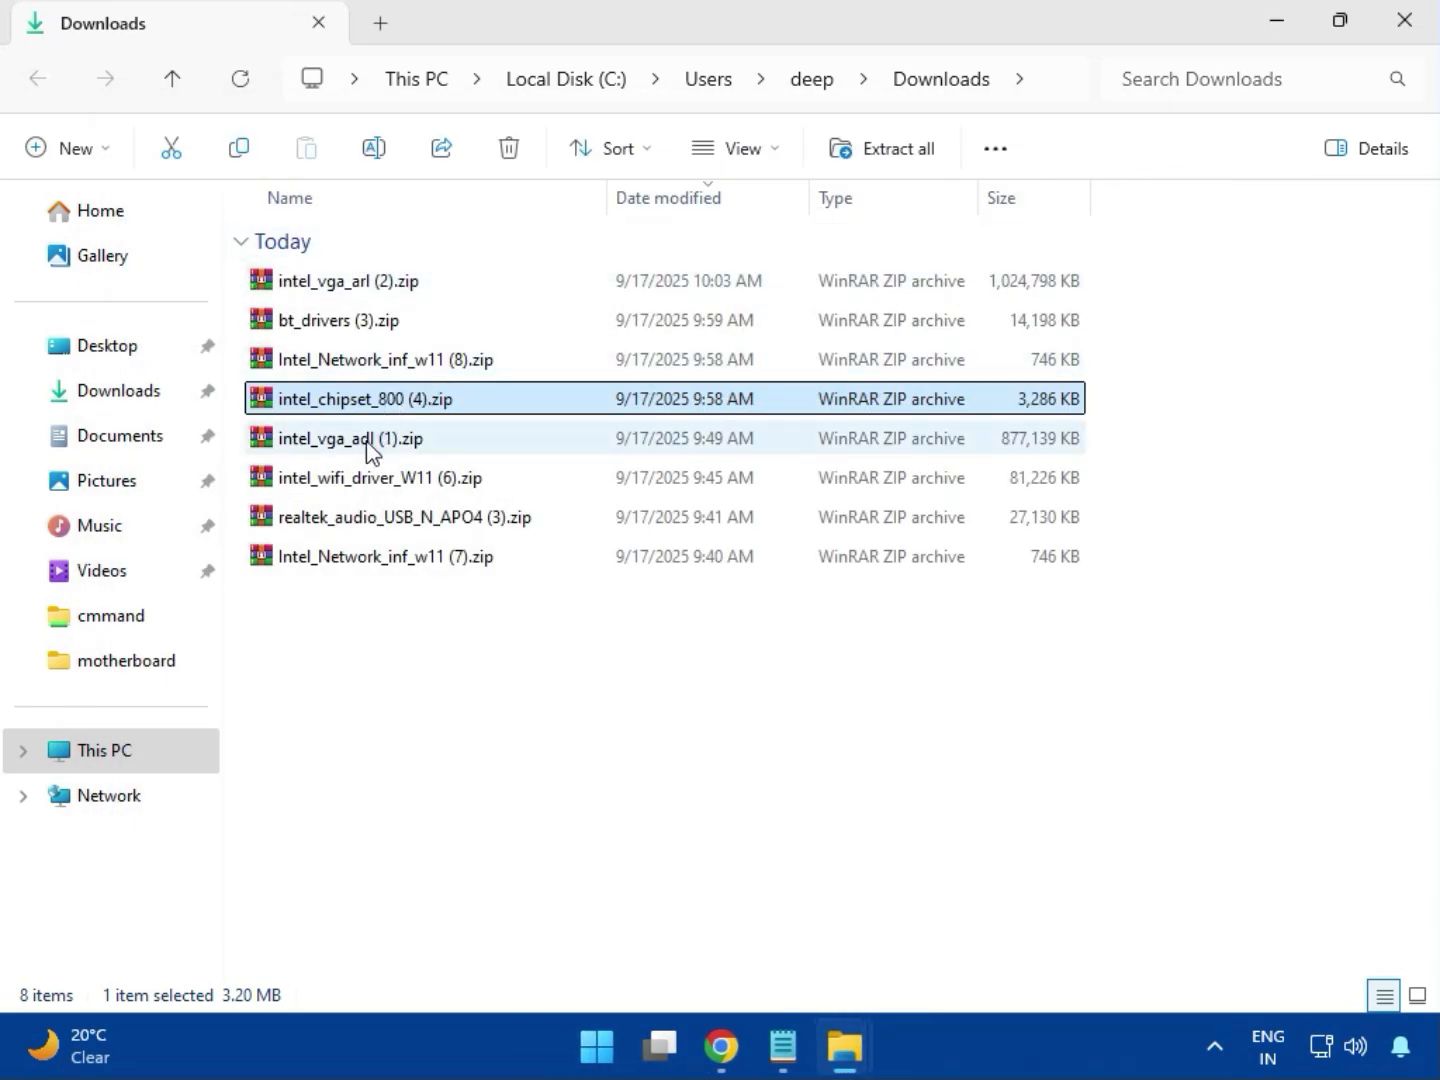
{"action": "left_click", "coordinate": [370, 450]}
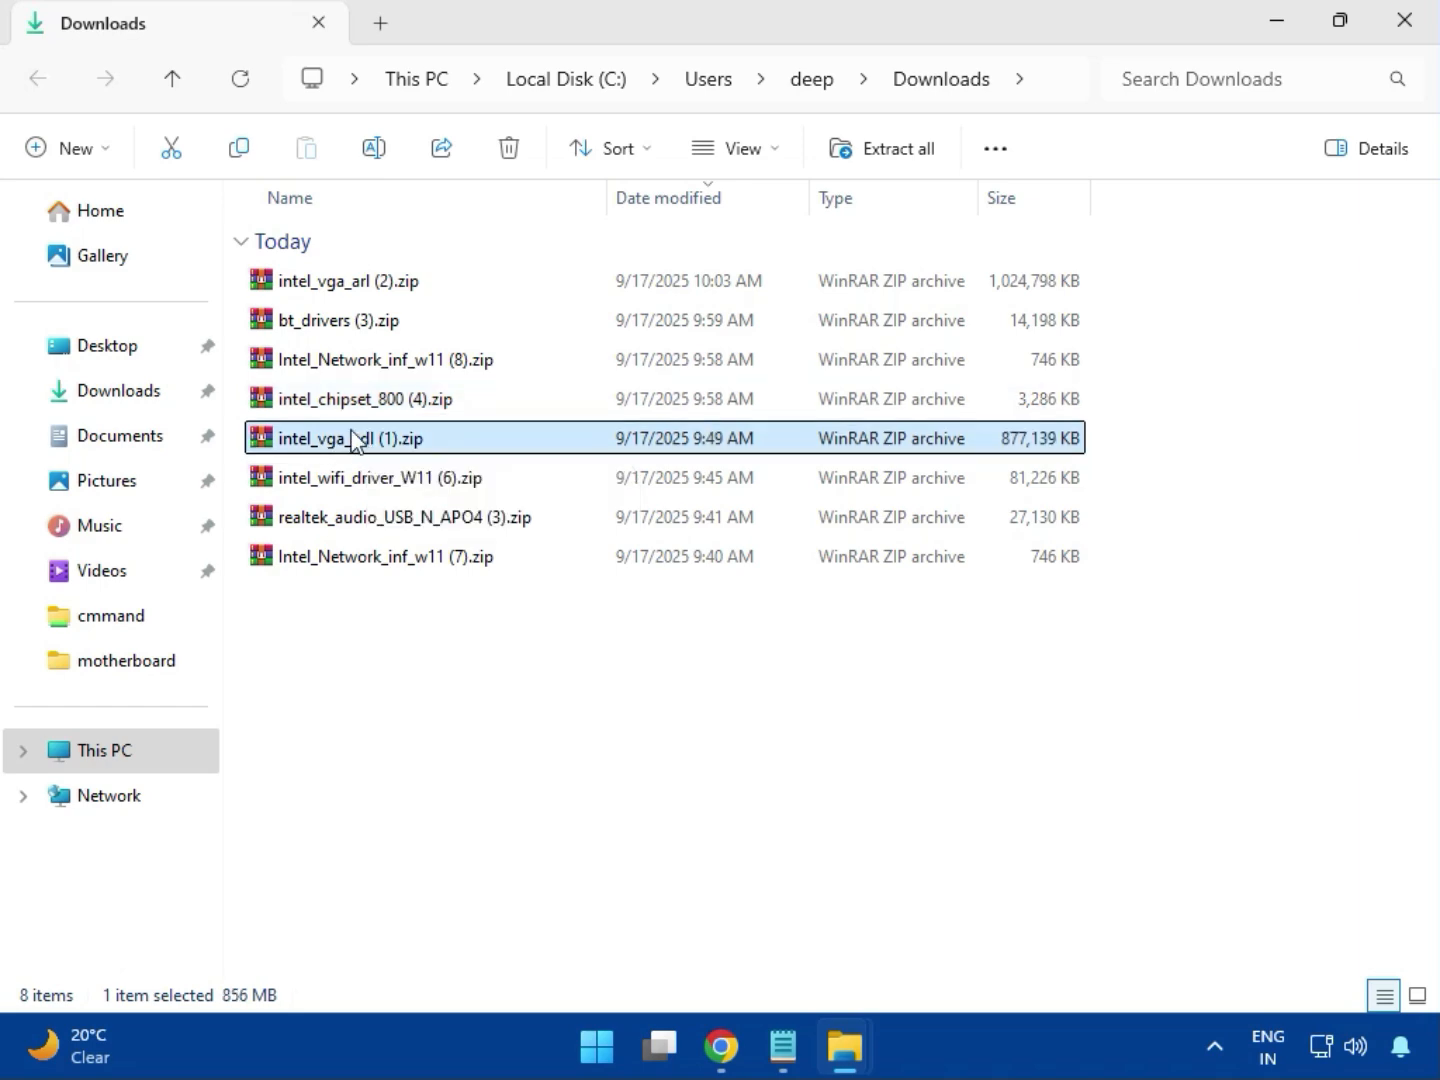
{"action": "double_click", "coordinate": [356, 440]}
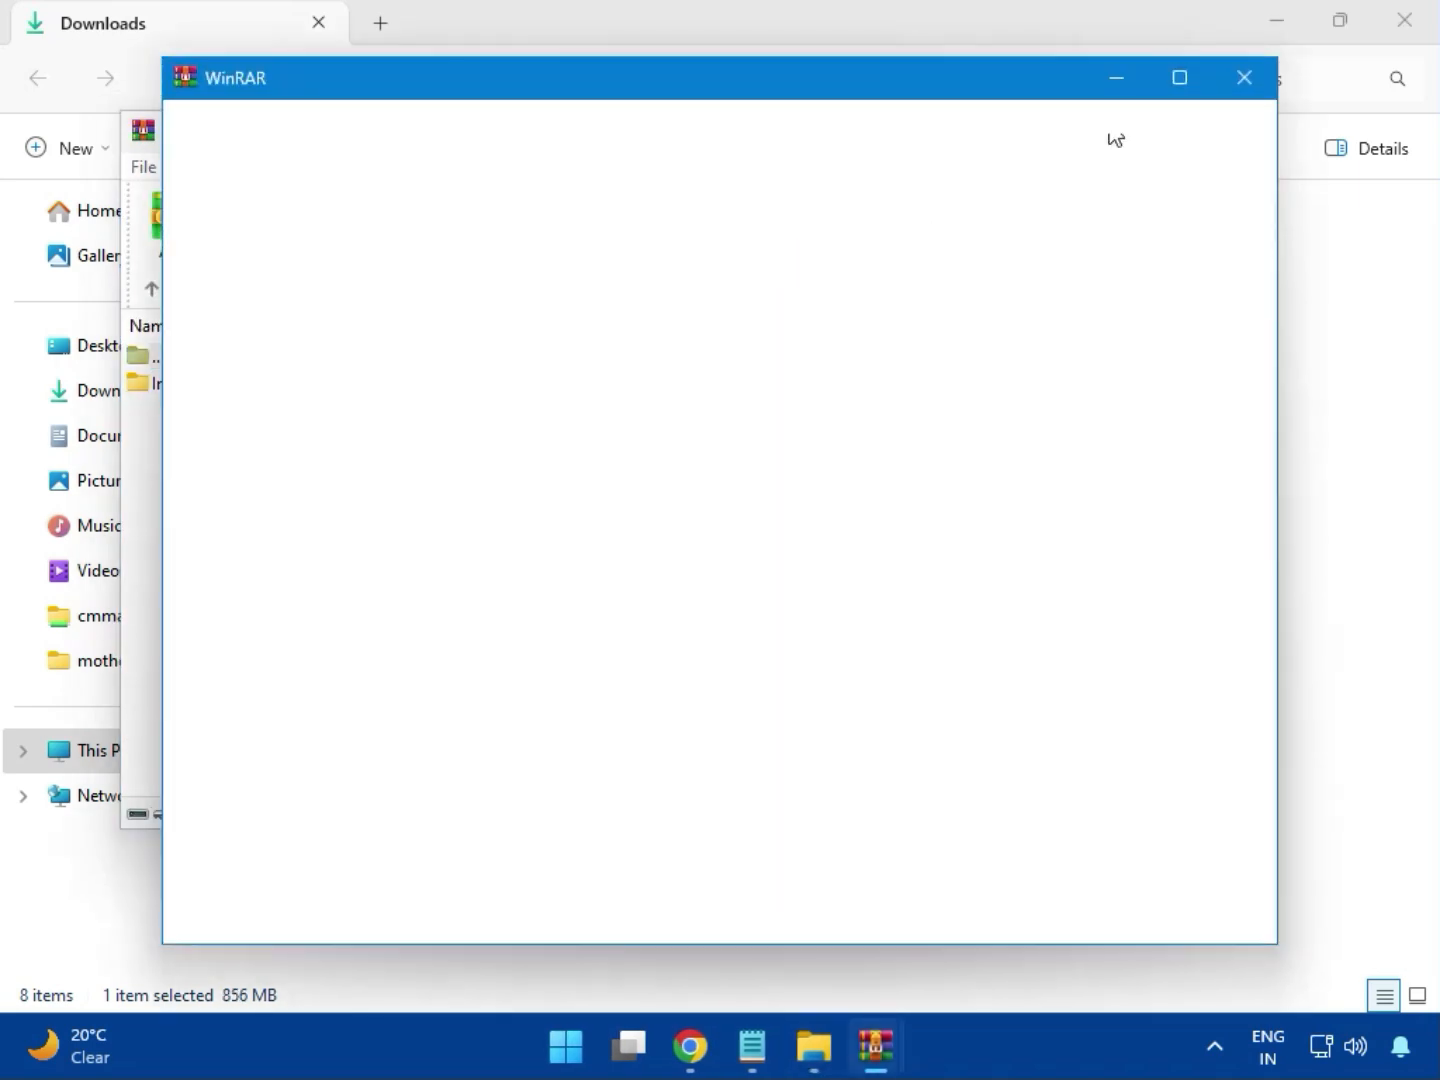
{"action": "left_click", "coordinate": [1244, 76]}
{"action": "left_click", "coordinate": [1140, 141]}
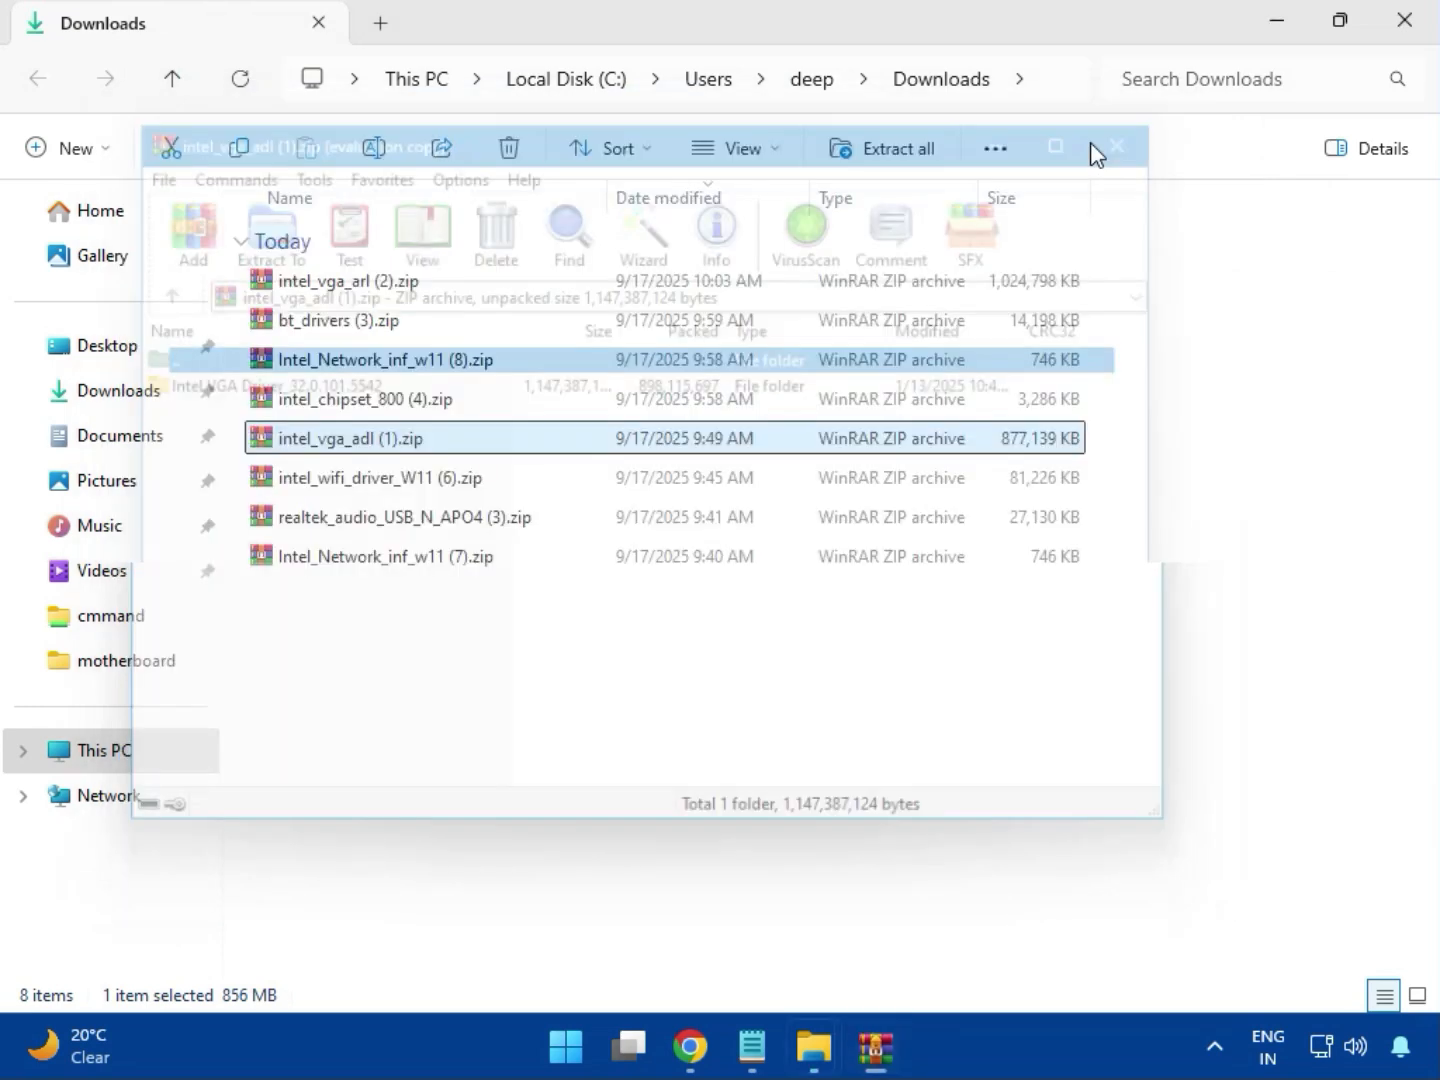
Open intel_wifi_driver_W11 (6).zip, dismiss the licence reminder, and go to the UWD\Win64 folder inside Intel WIFI Driver_23.40.0.4.
{"action": "left_click", "coordinate": [369, 481]}
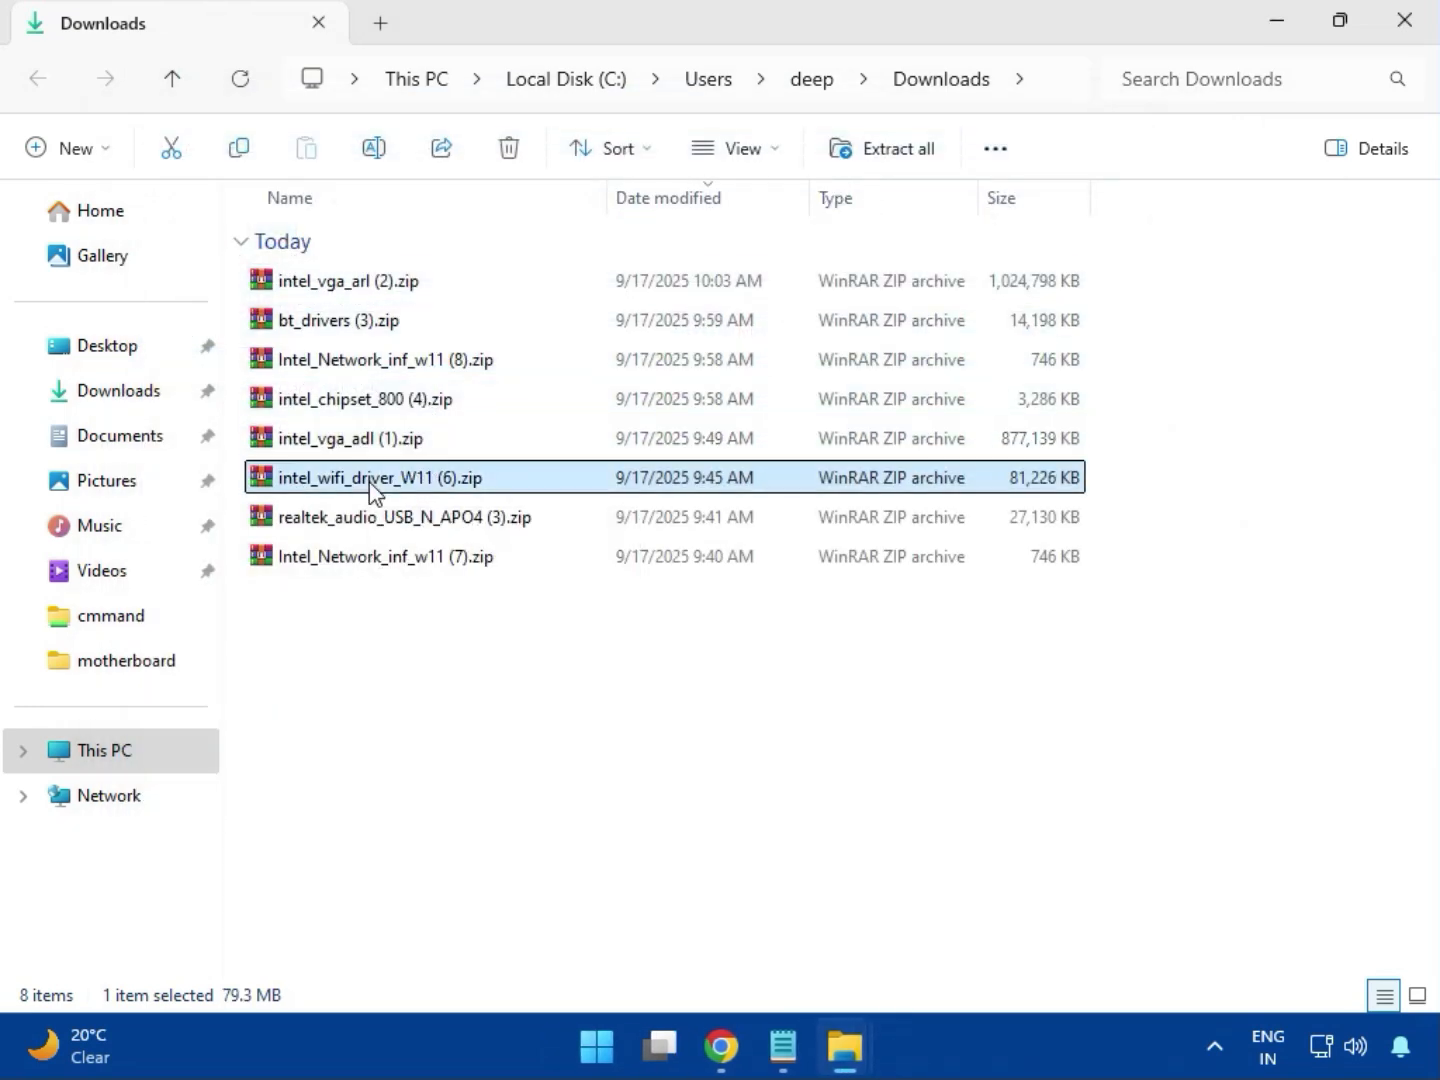
{"action": "double_click", "coordinate": [366, 482]}
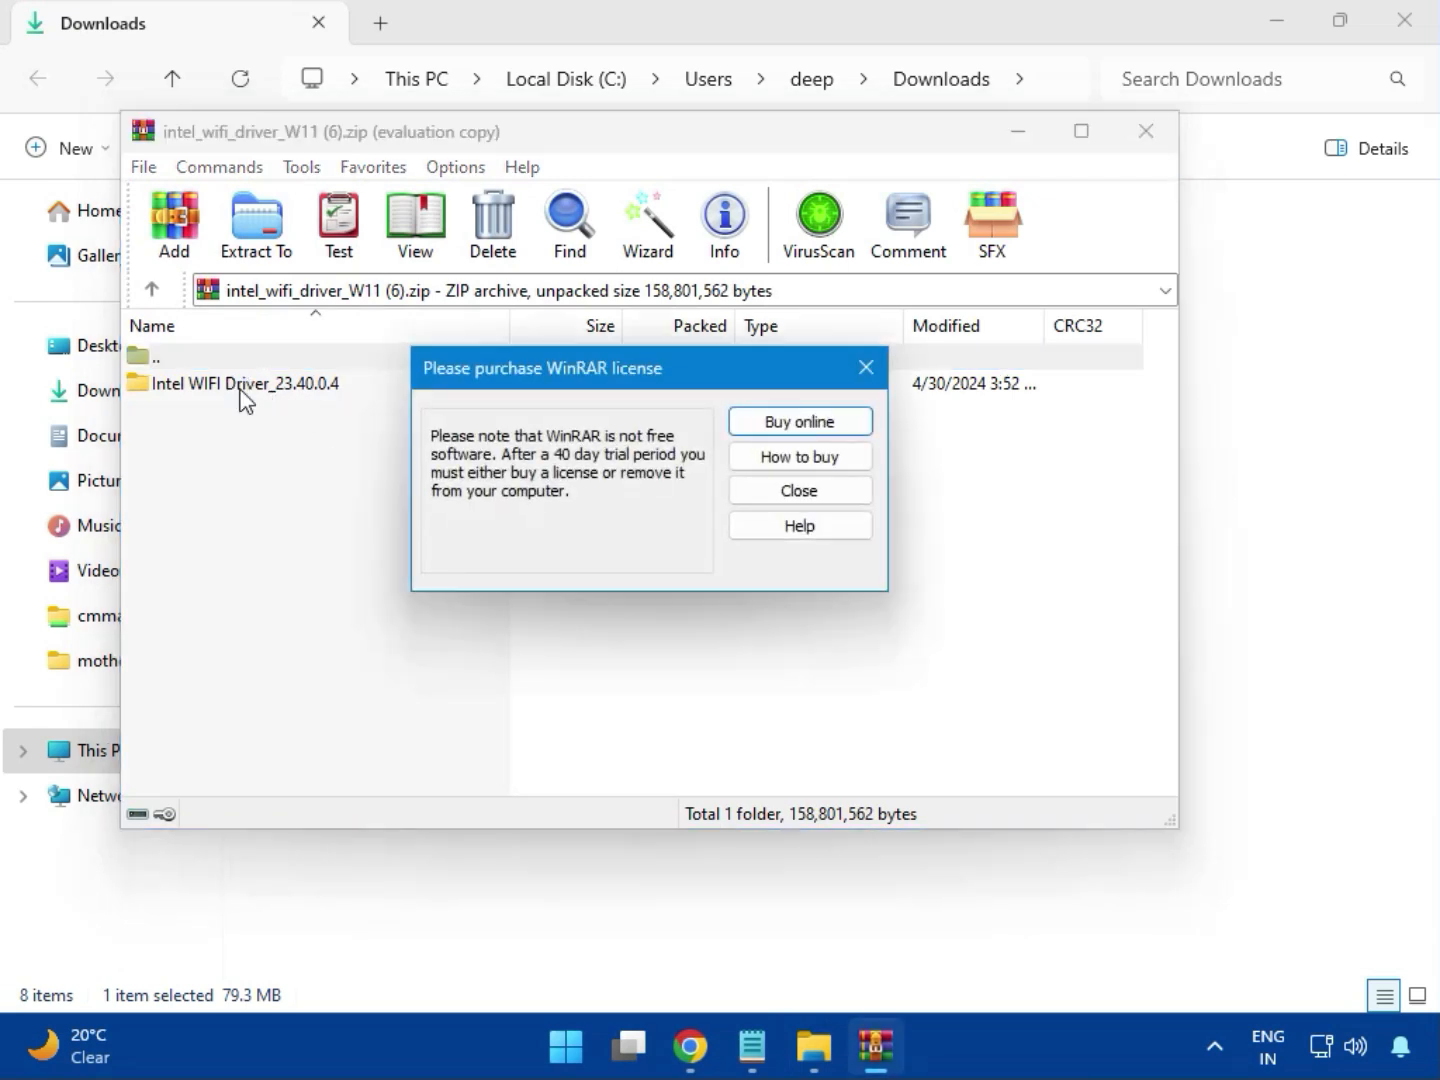
{"action": "left_click", "coordinate": [864, 367]}
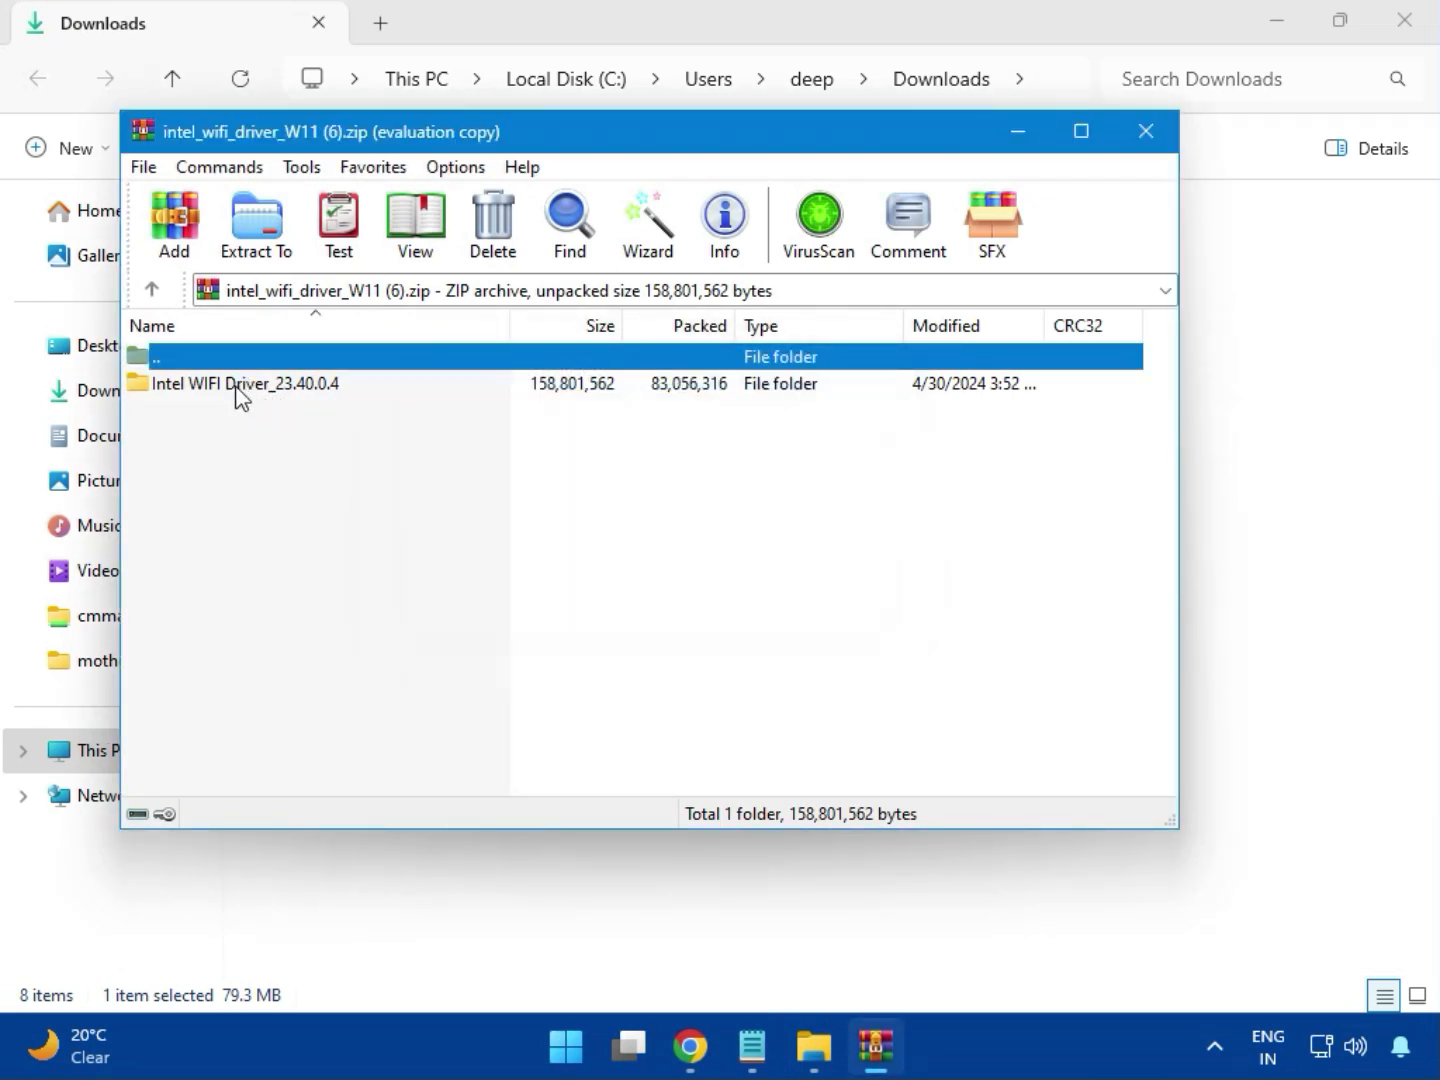
{"action": "double_click", "coordinate": [233, 383]}
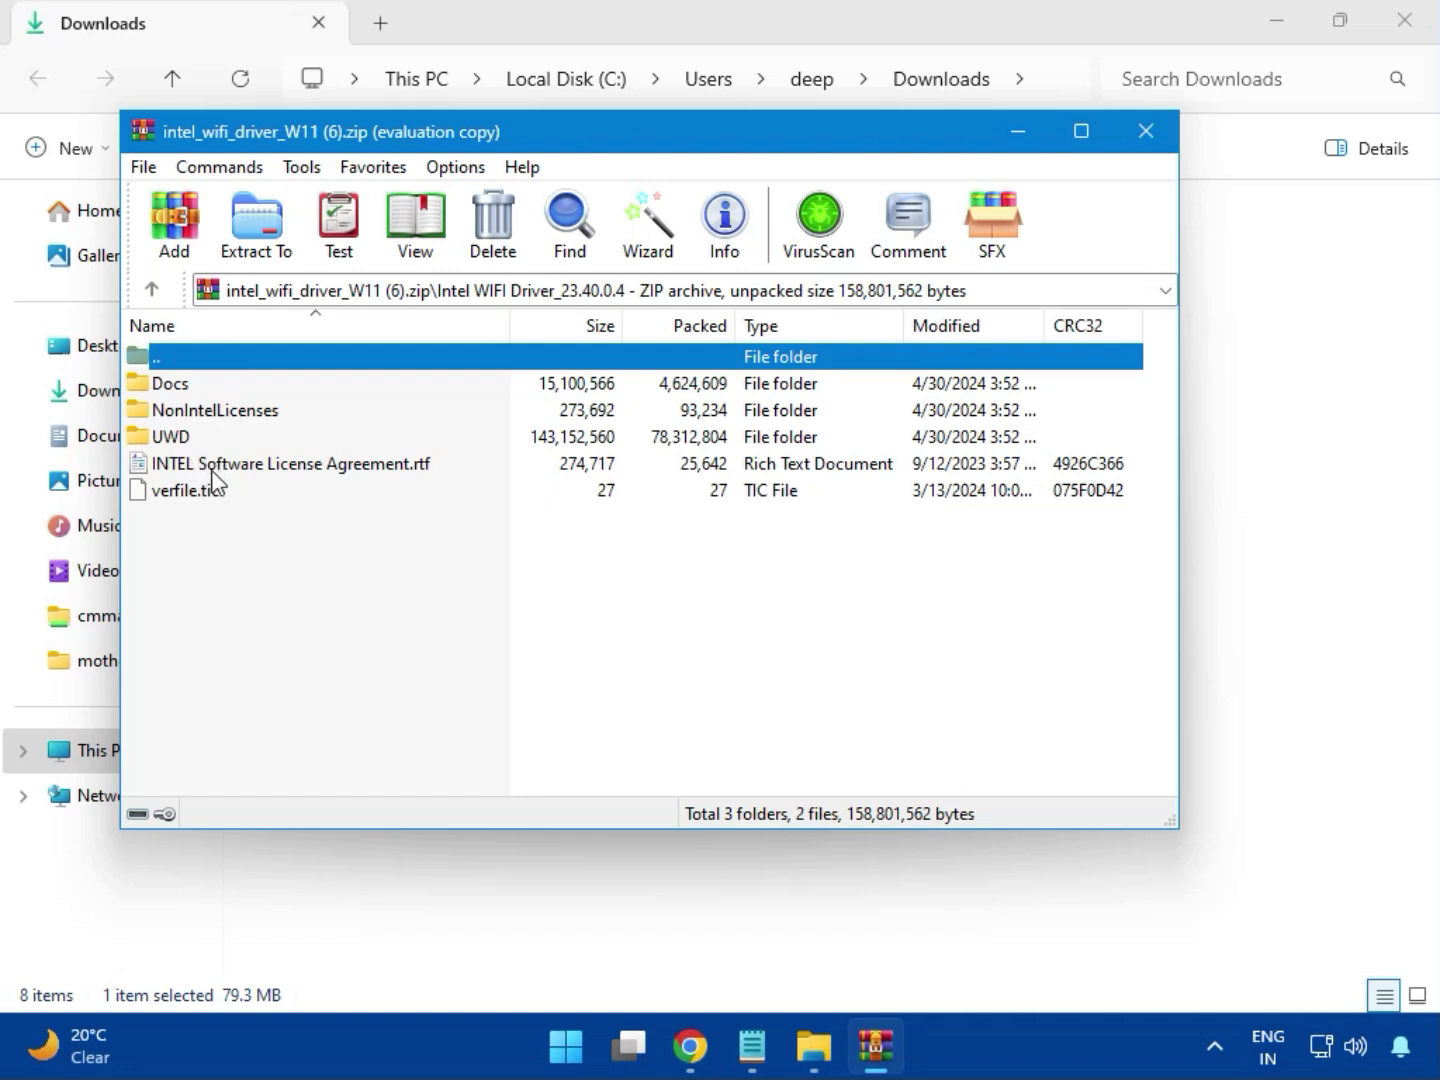
{"action": "double_click", "coordinate": [188, 437]}
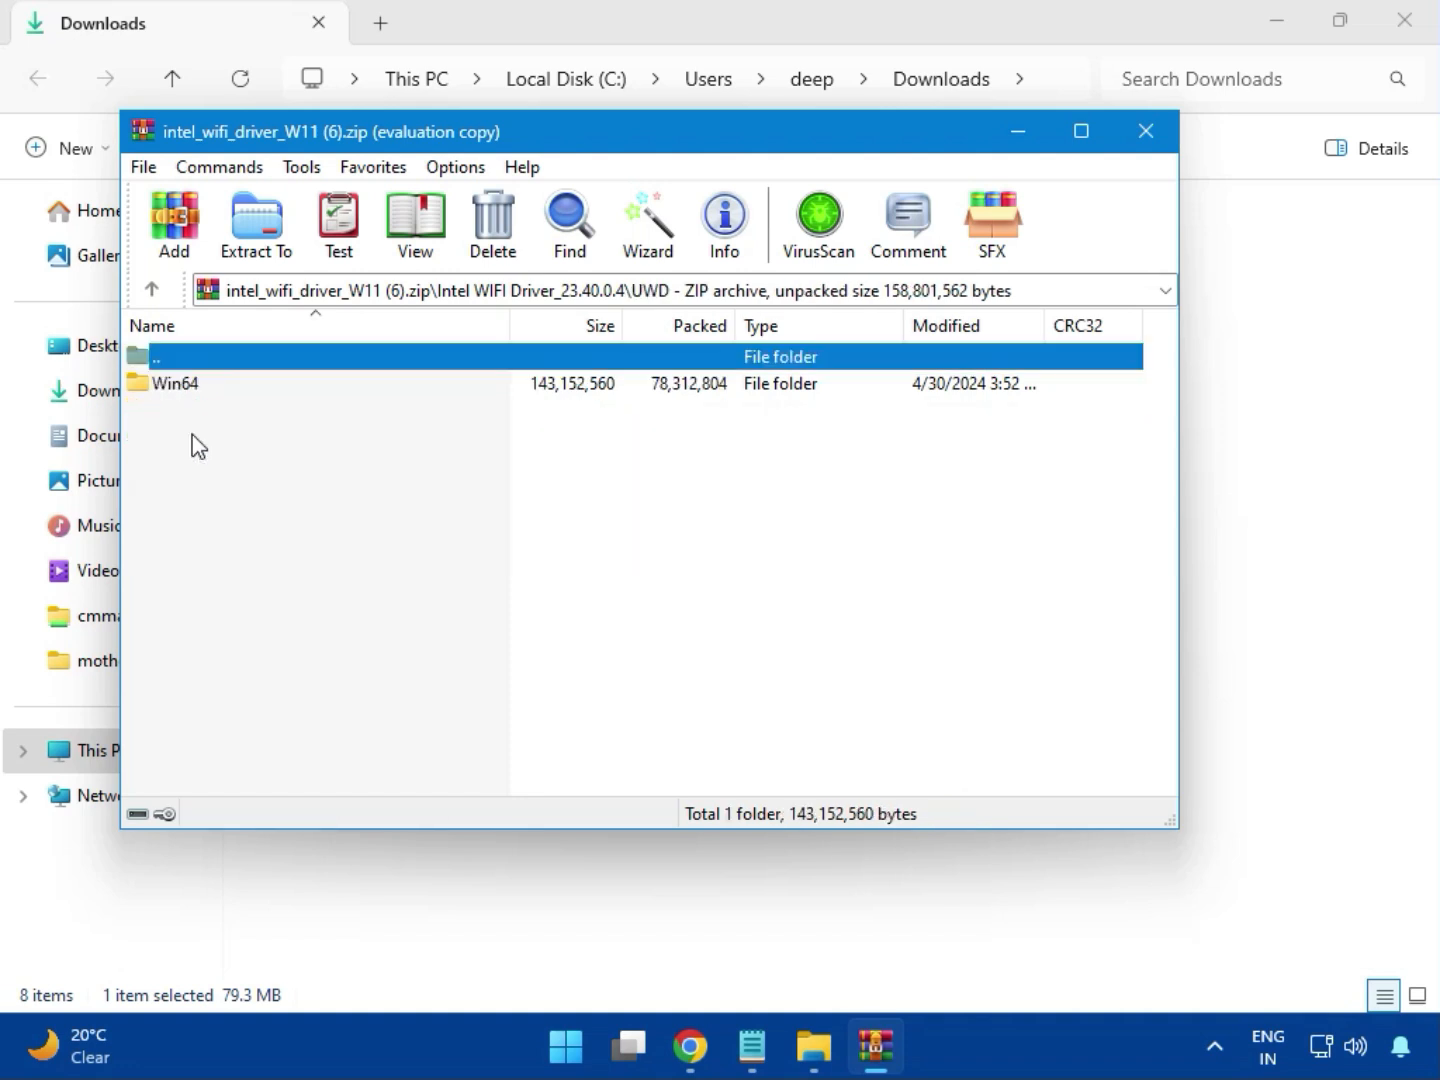
{"action": "double_click", "coordinate": [194, 392]}
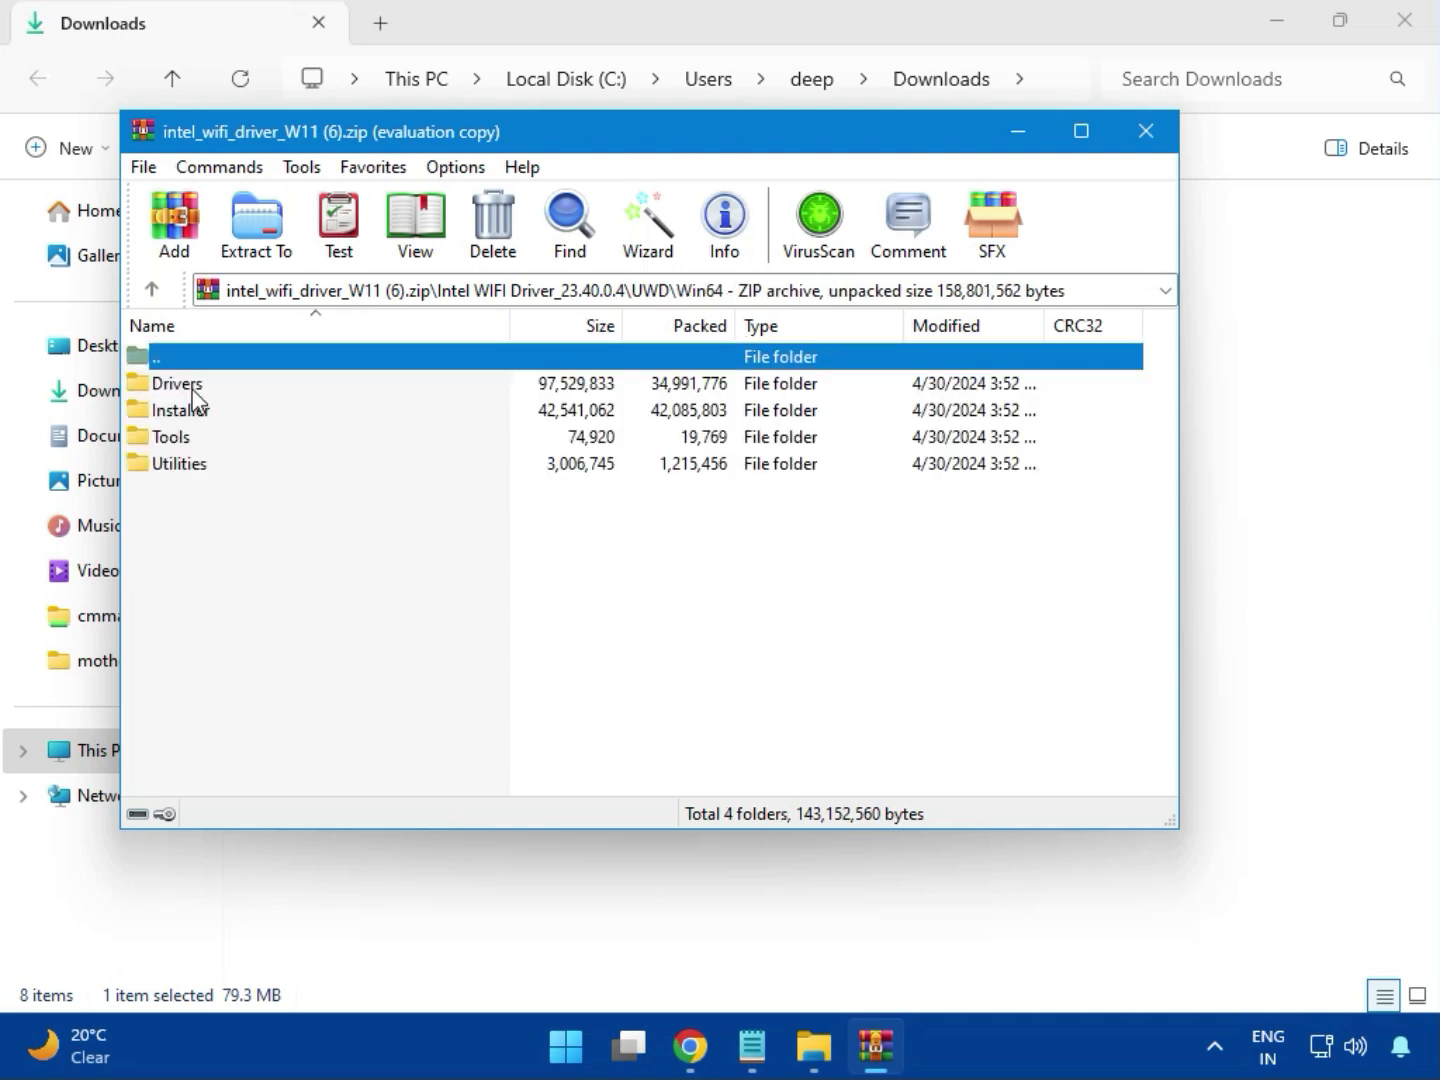
Look through the Drivers folder, and launch WirelessSetup.exe from the Installer folder under Win64.
{"action": "double_click", "coordinate": [193, 390]}
{"action": "scroll", "coordinate": [265, 598], "scroll_direction": "down", "scroll_amount": 2}
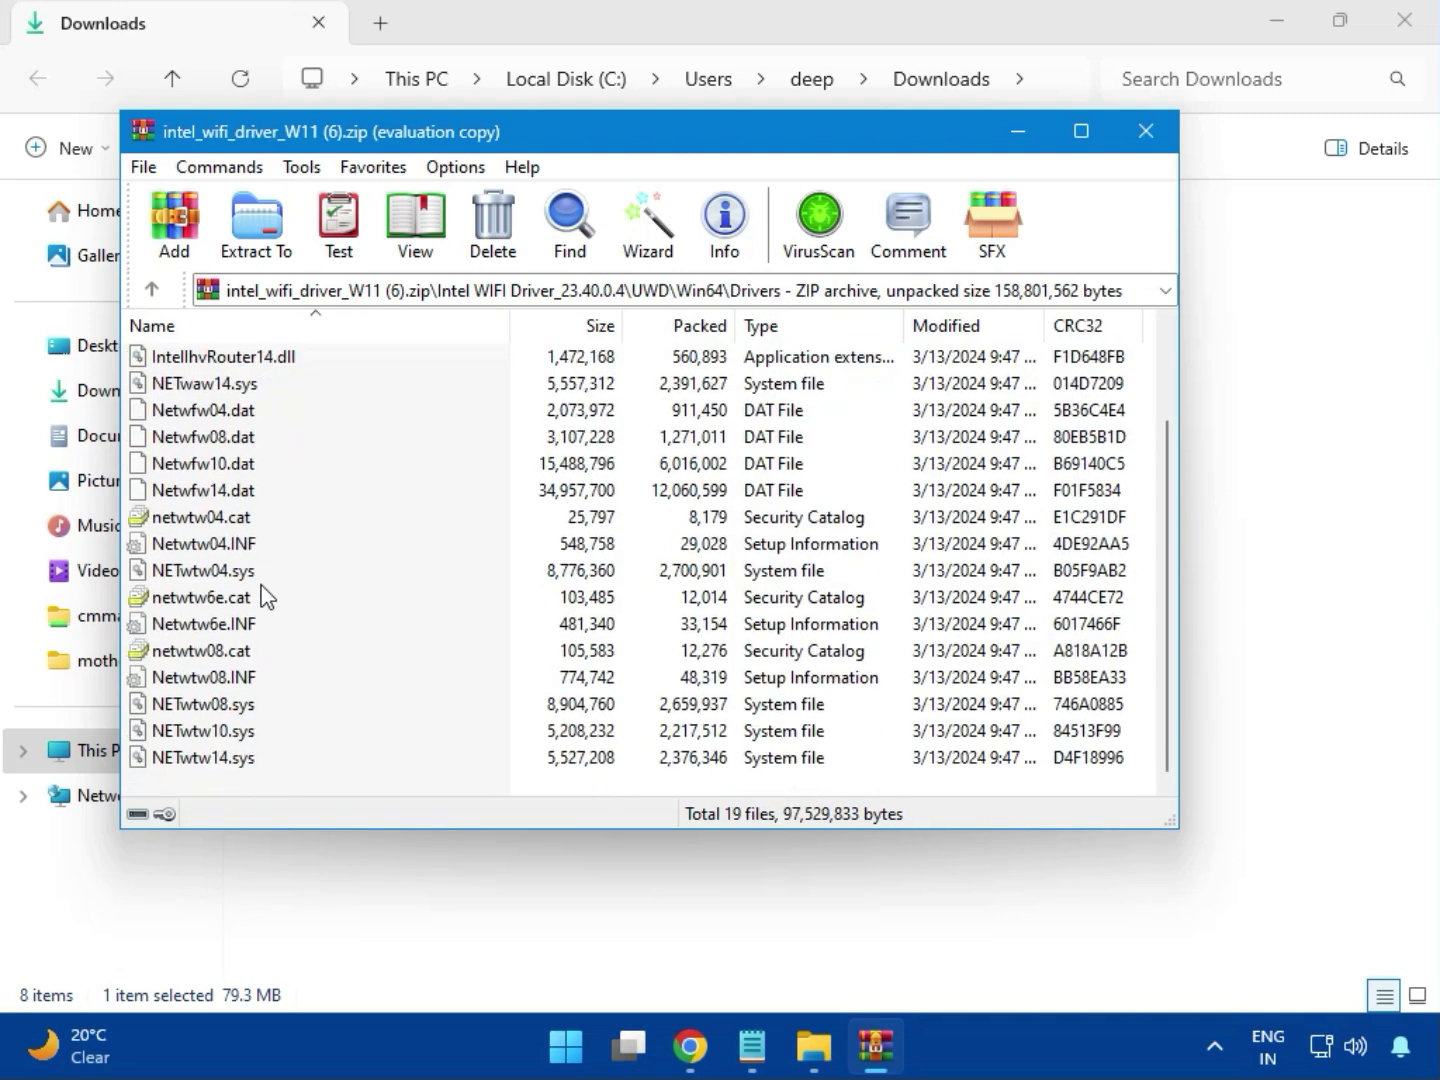
{"action": "scroll", "coordinate": [257, 668], "scroll_direction": "up", "scroll_amount": 2}
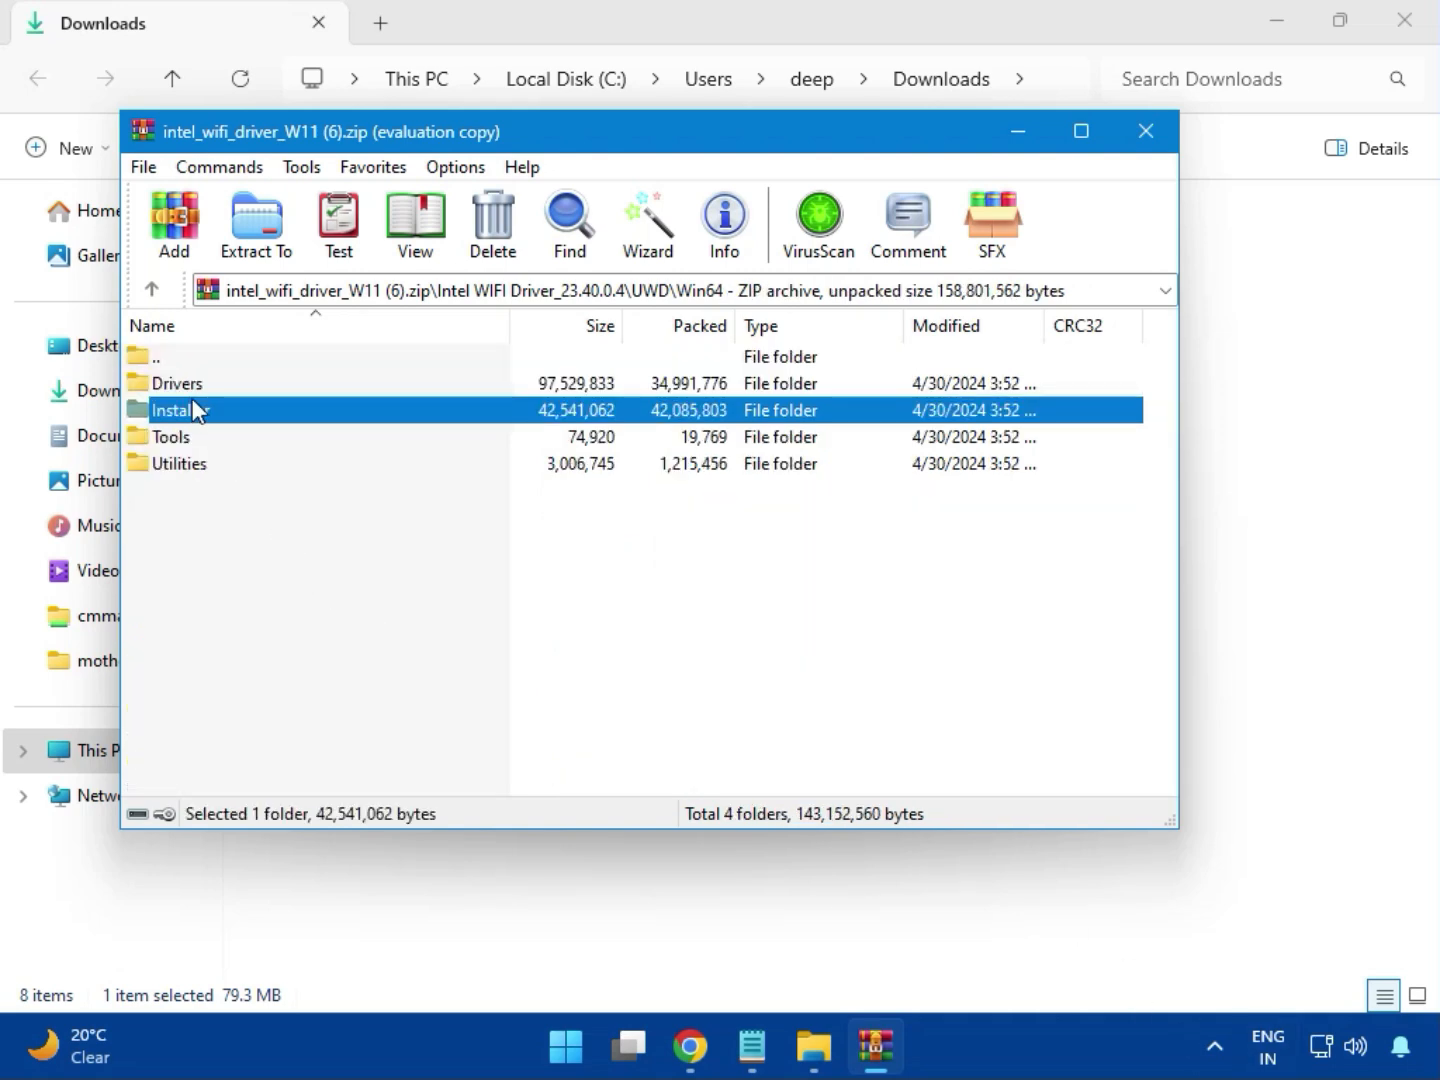
{"action": "double_click", "coordinate": [207, 420]}
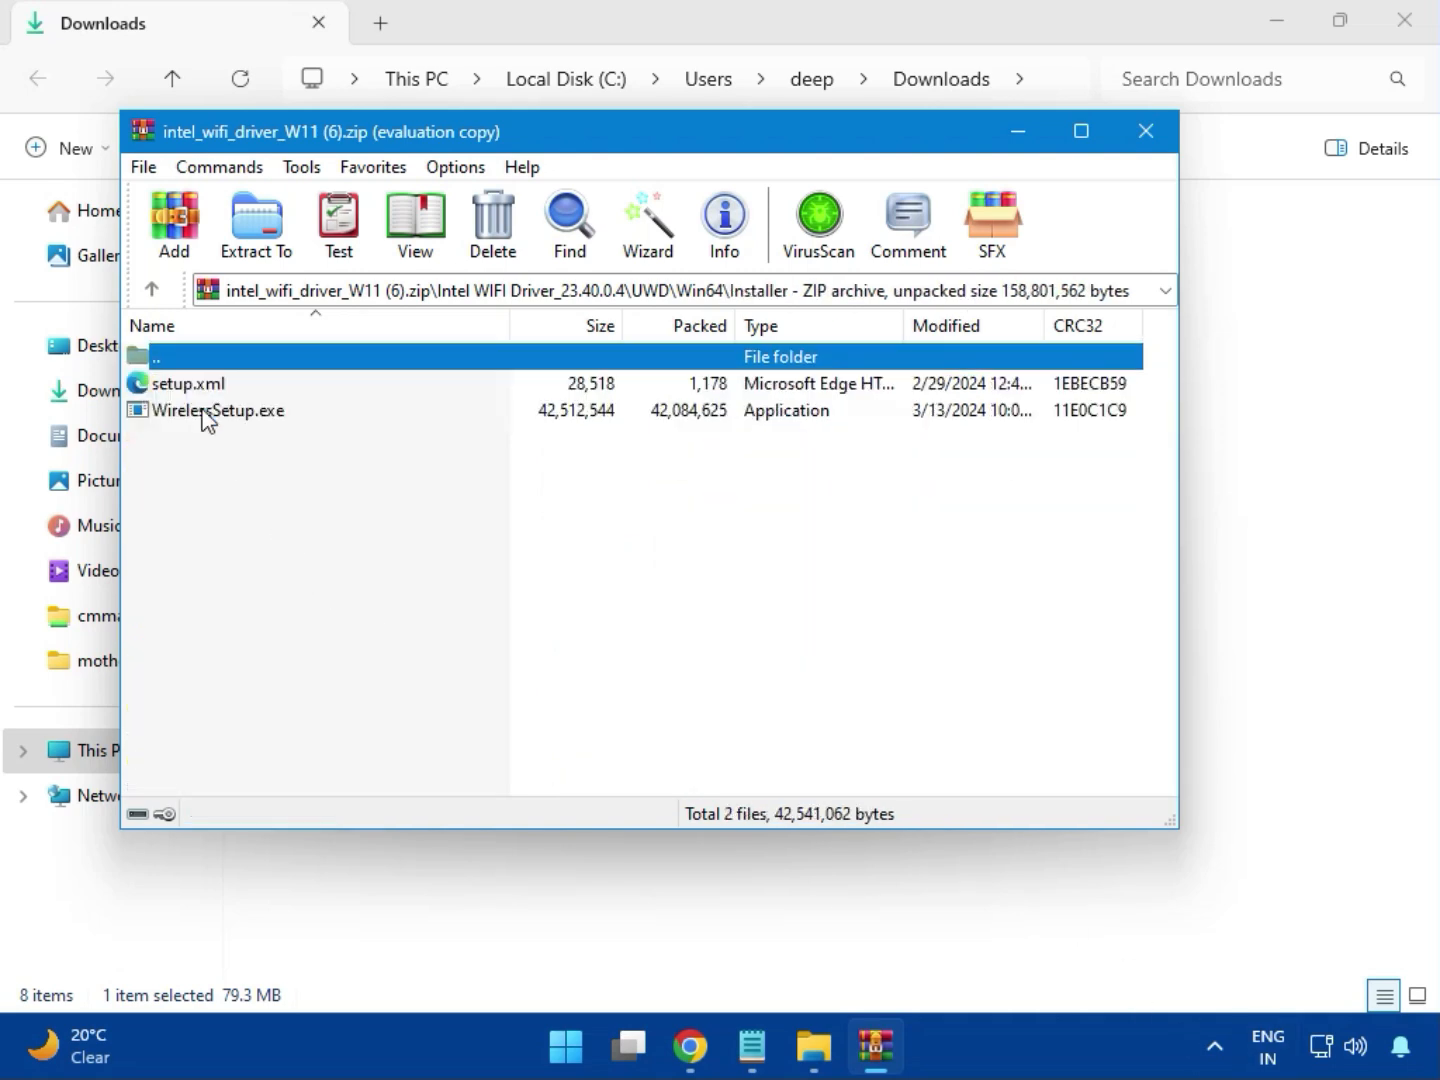
{"action": "left_click", "coordinate": [178, 412]}
{"action": "double_click", "coordinate": [225, 415]}
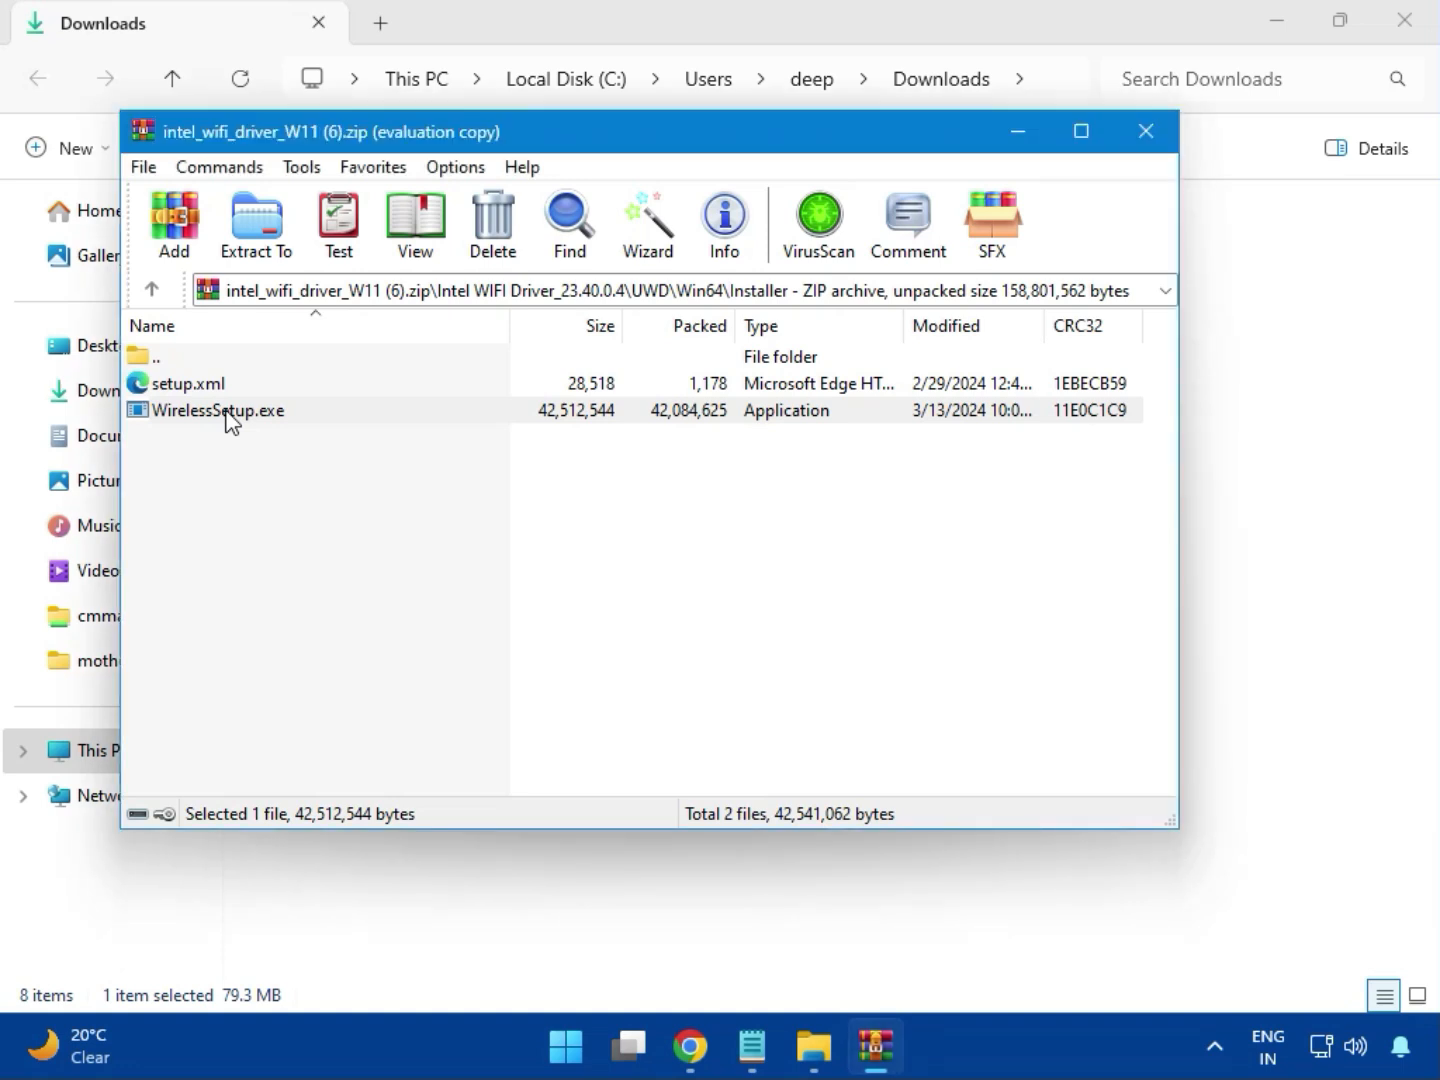
{"action": "double_click", "coordinate": [229, 415]}
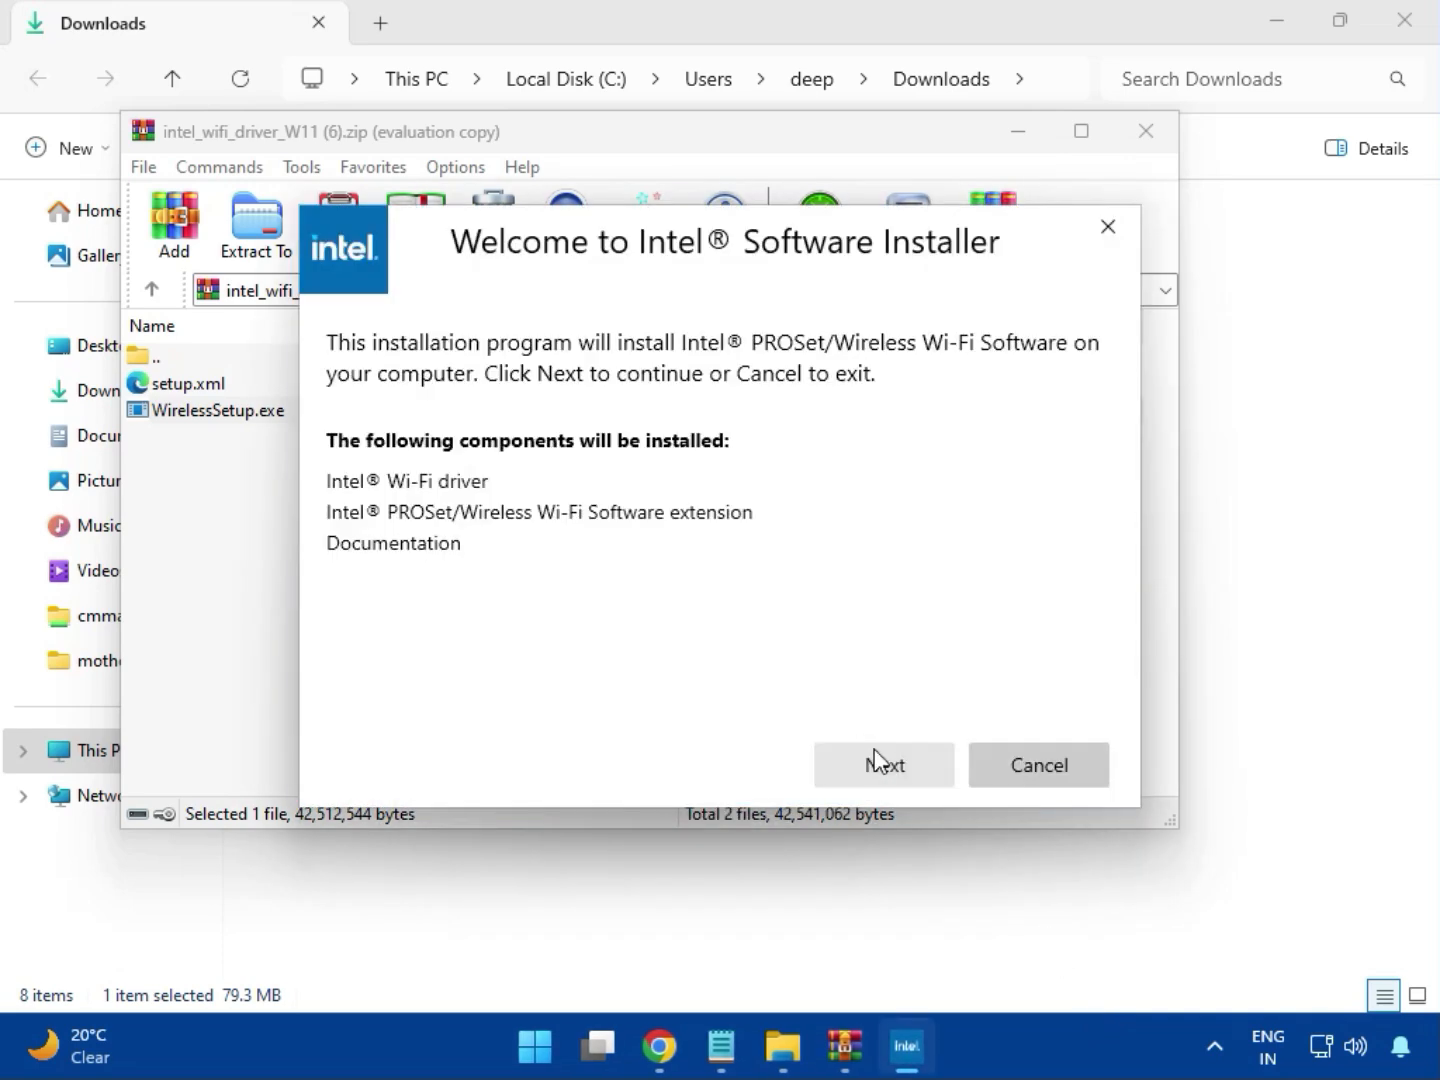
Install Intel PROSet/Wireless Wi-Fi Software with the license terms accepted, allow device changes, and close the finished installer and archive.
{"action": "left_click", "coordinate": [877, 757]}
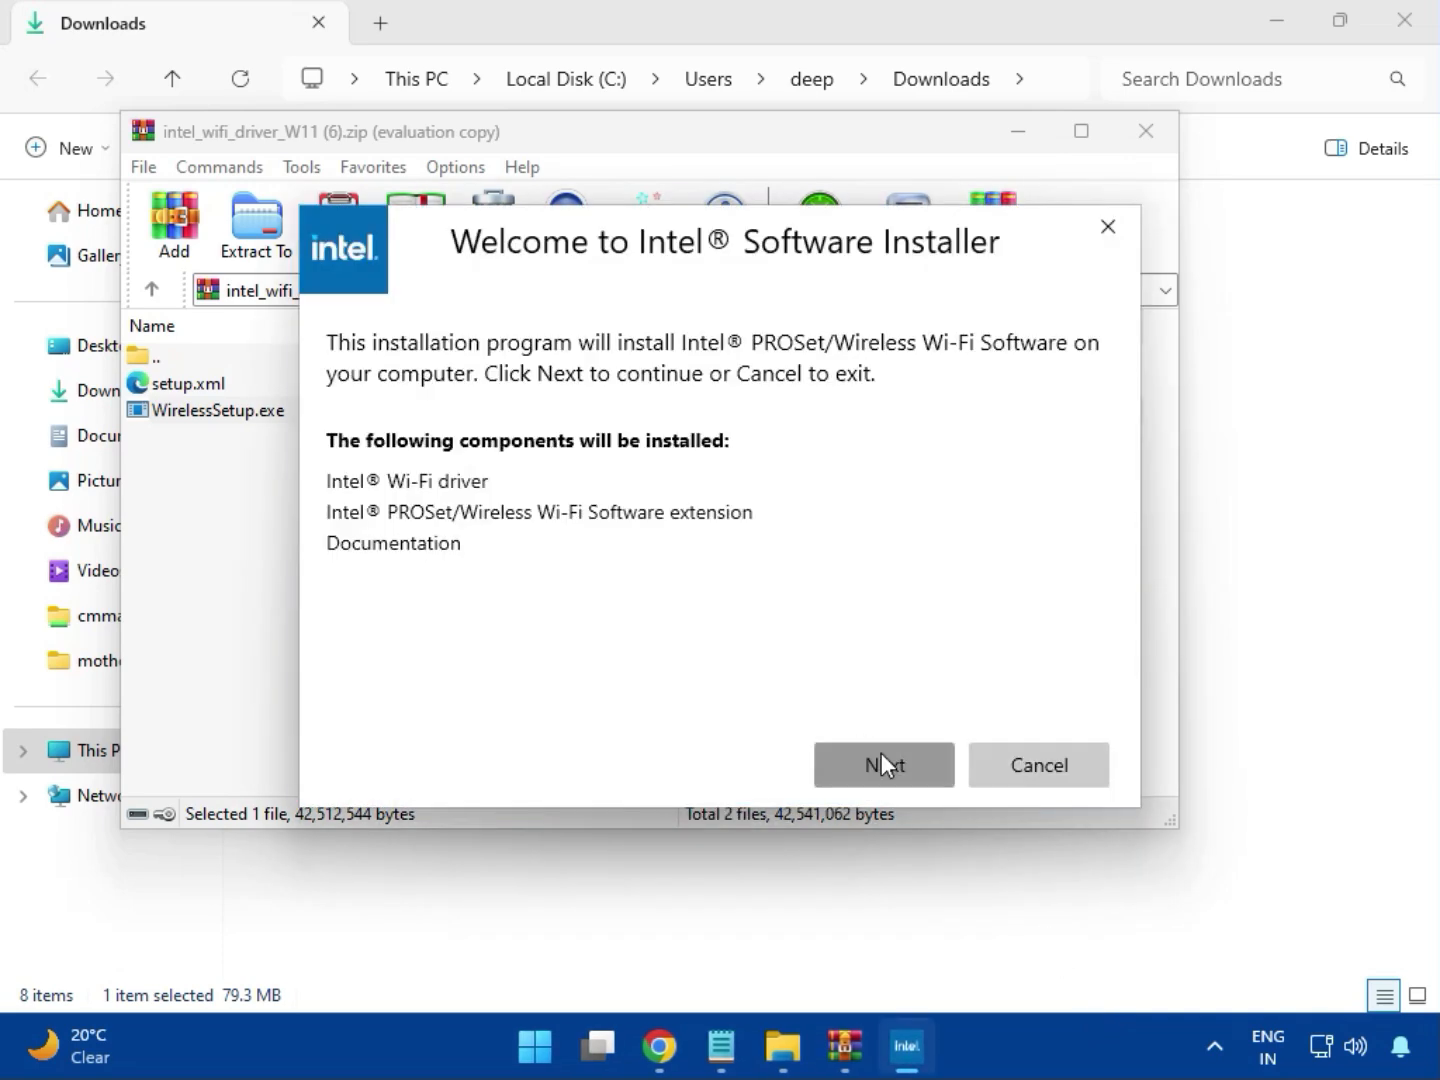
{"action": "left_click", "coordinate": [636, 712]}
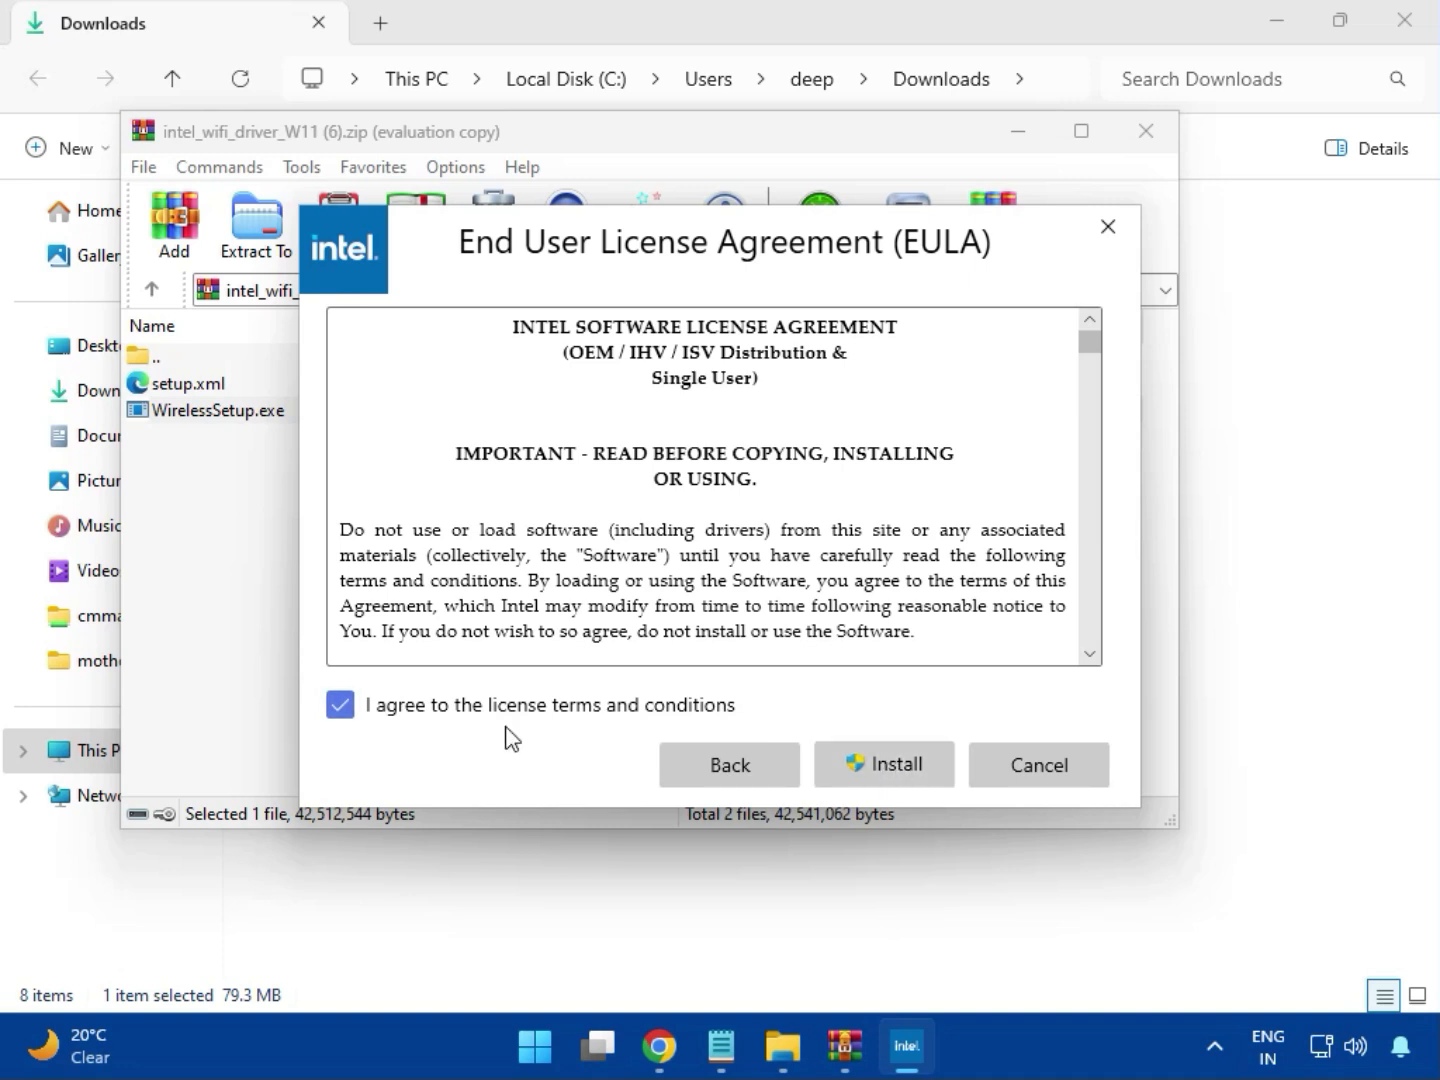
{"action": "left_click", "coordinate": [895, 769]}
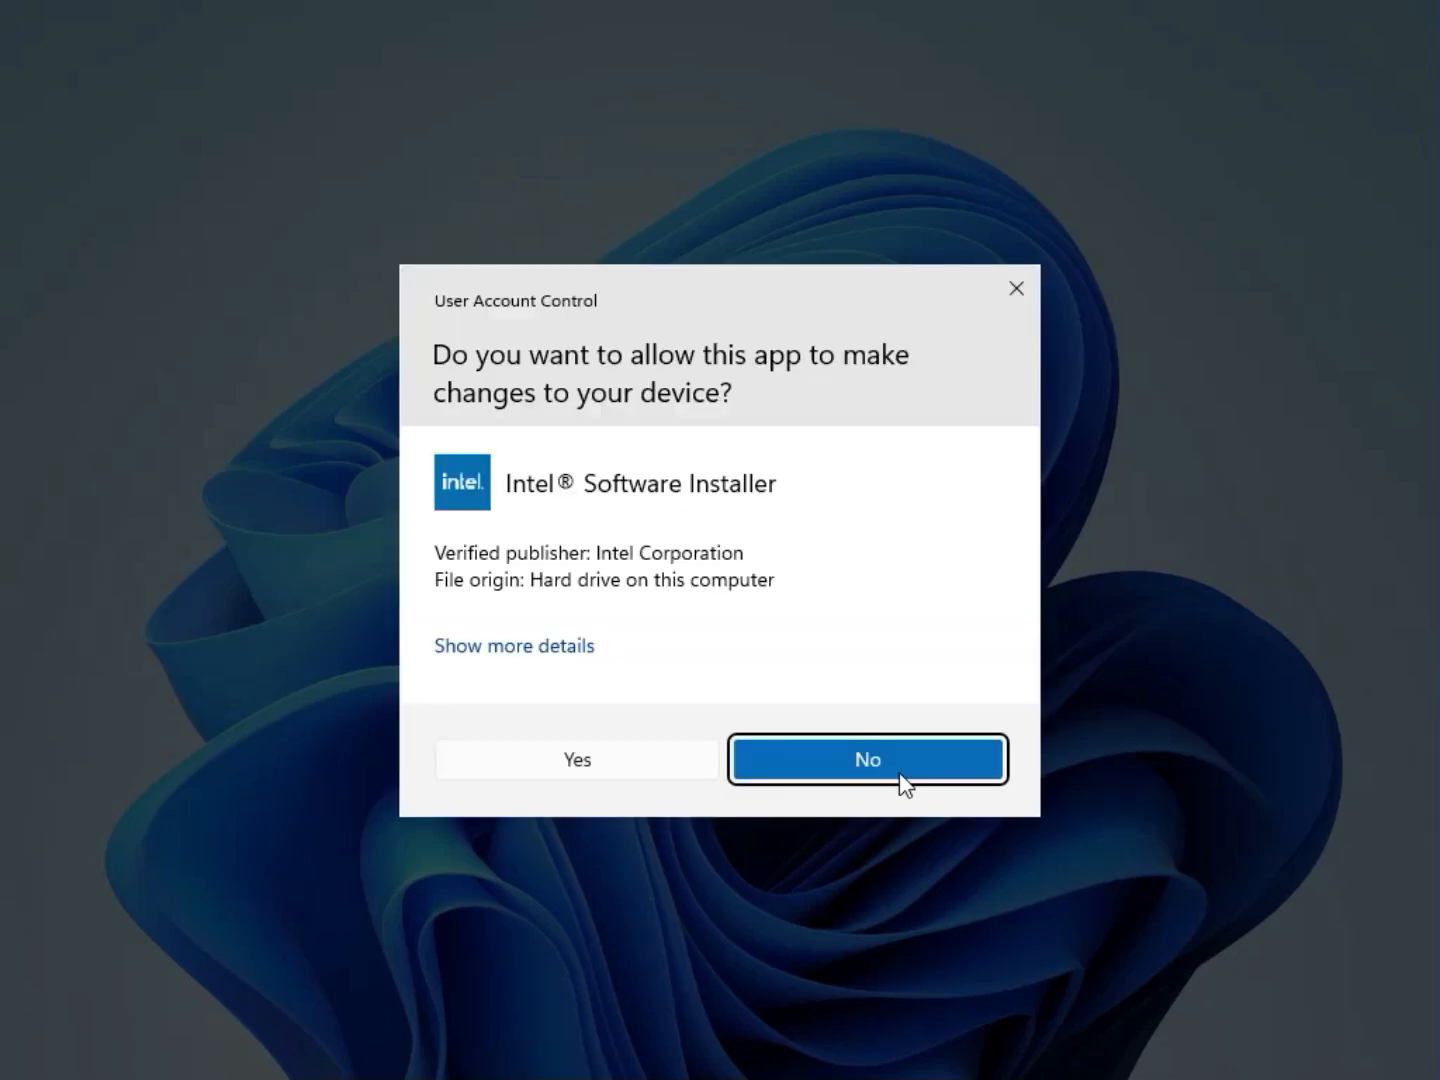
{"action": "left_click", "coordinate": [653, 774]}
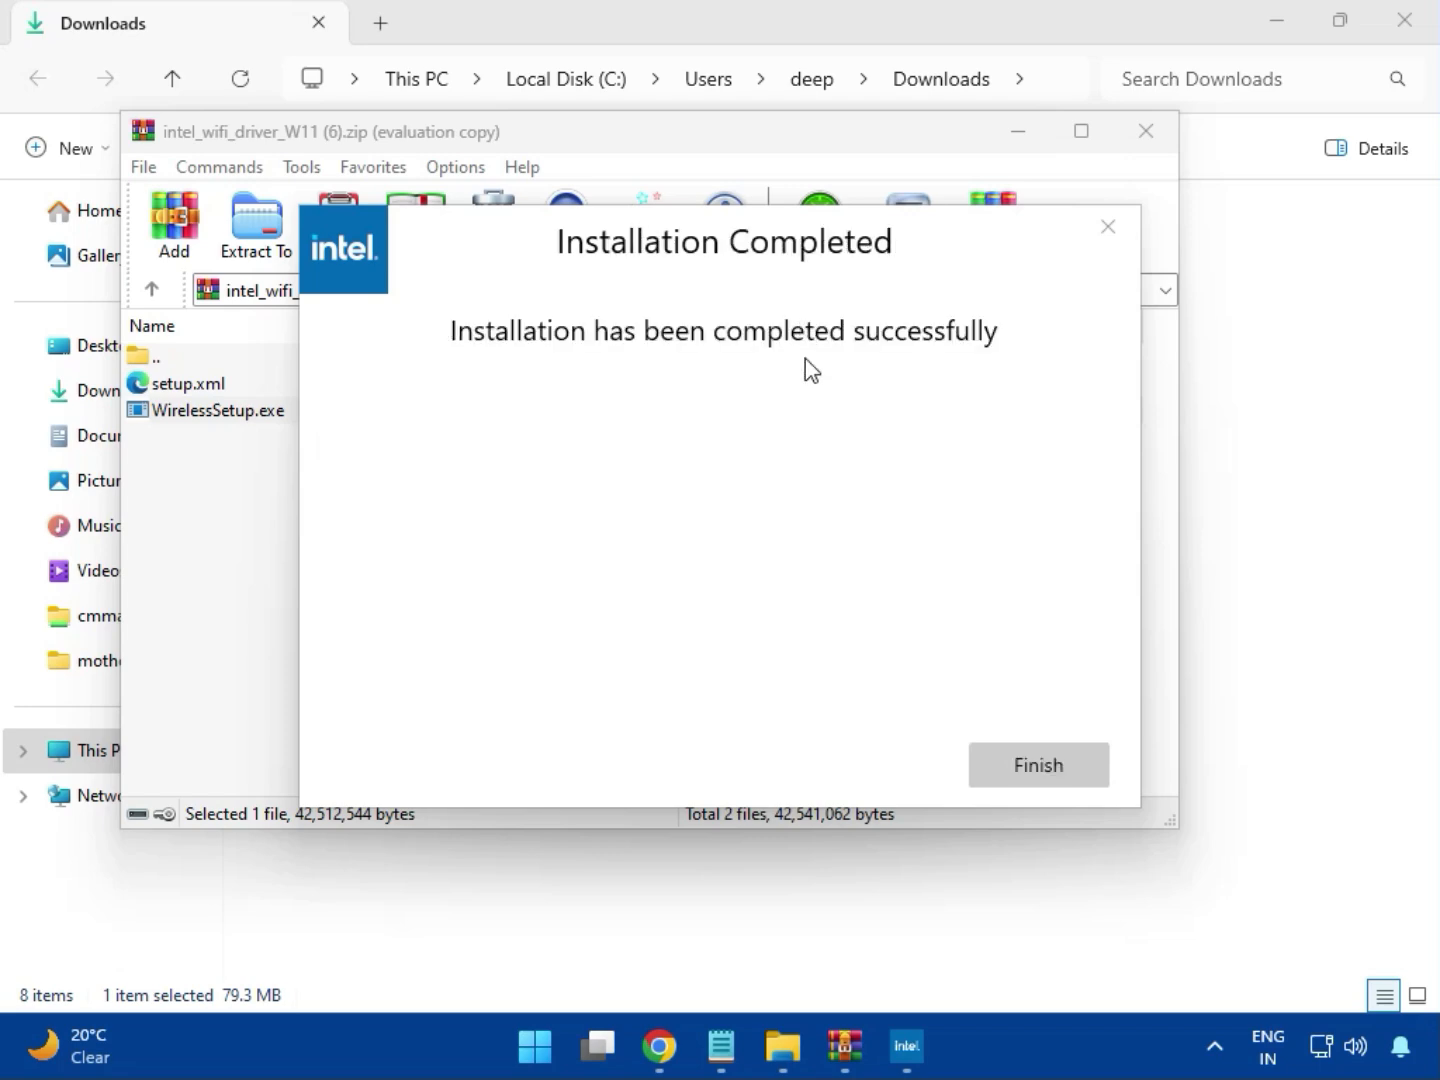
{"action": "left_click", "coordinate": [1036, 763]}
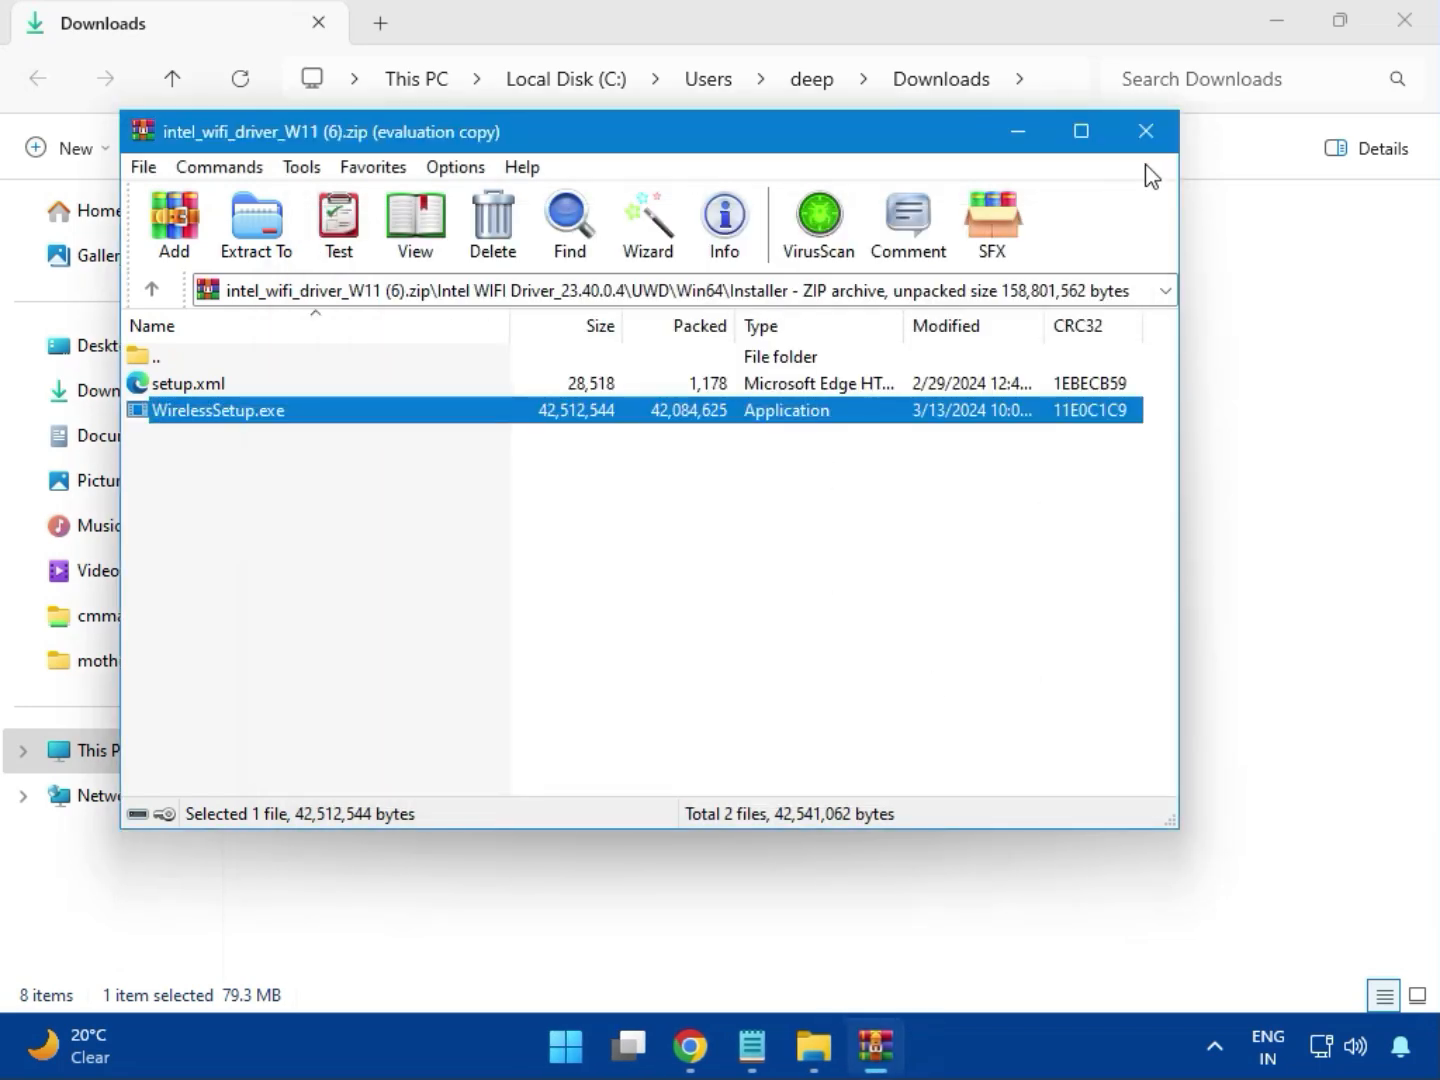
{"action": "left_click", "coordinate": [1146, 134]}
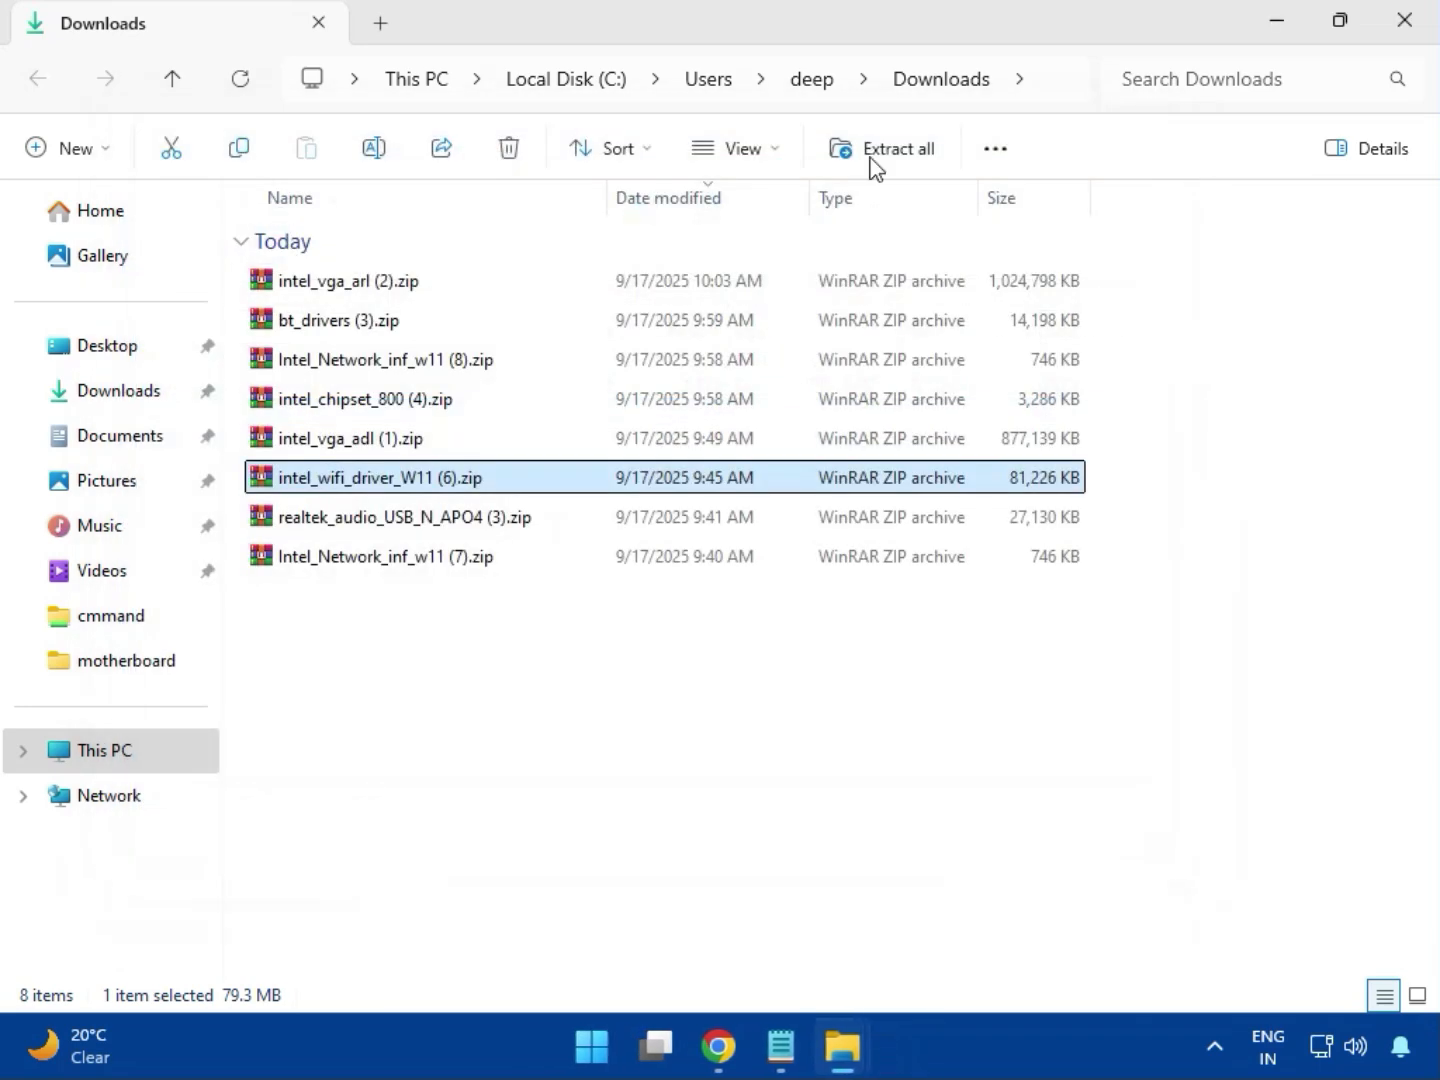
Open realtek_audio_USB_N_APO4 (3).zip, dismiss the WinRAR reminder, and run MSI_Launcher.exe from the Realtek USB Universal Driver folder, allowing device changes.
{"action": "double_click", "coordinate": [436, 542]}
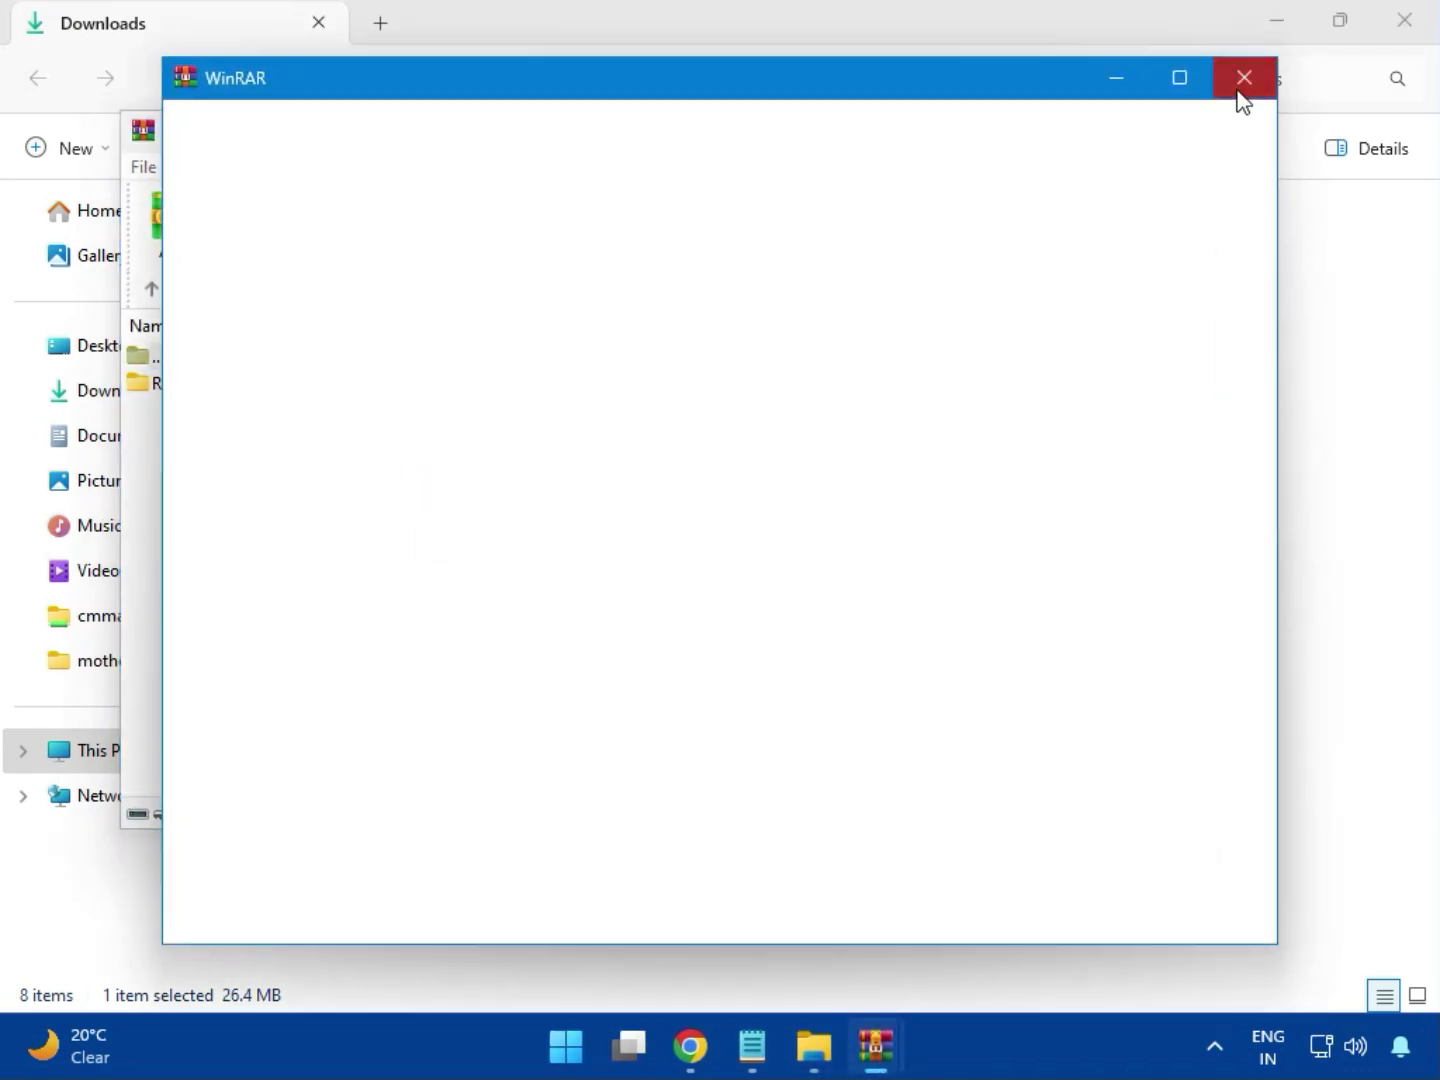
{"action": "left_click", "coordinate": [1240, 87]}
{"action": "double_click", "coordinate": [322, 390]}
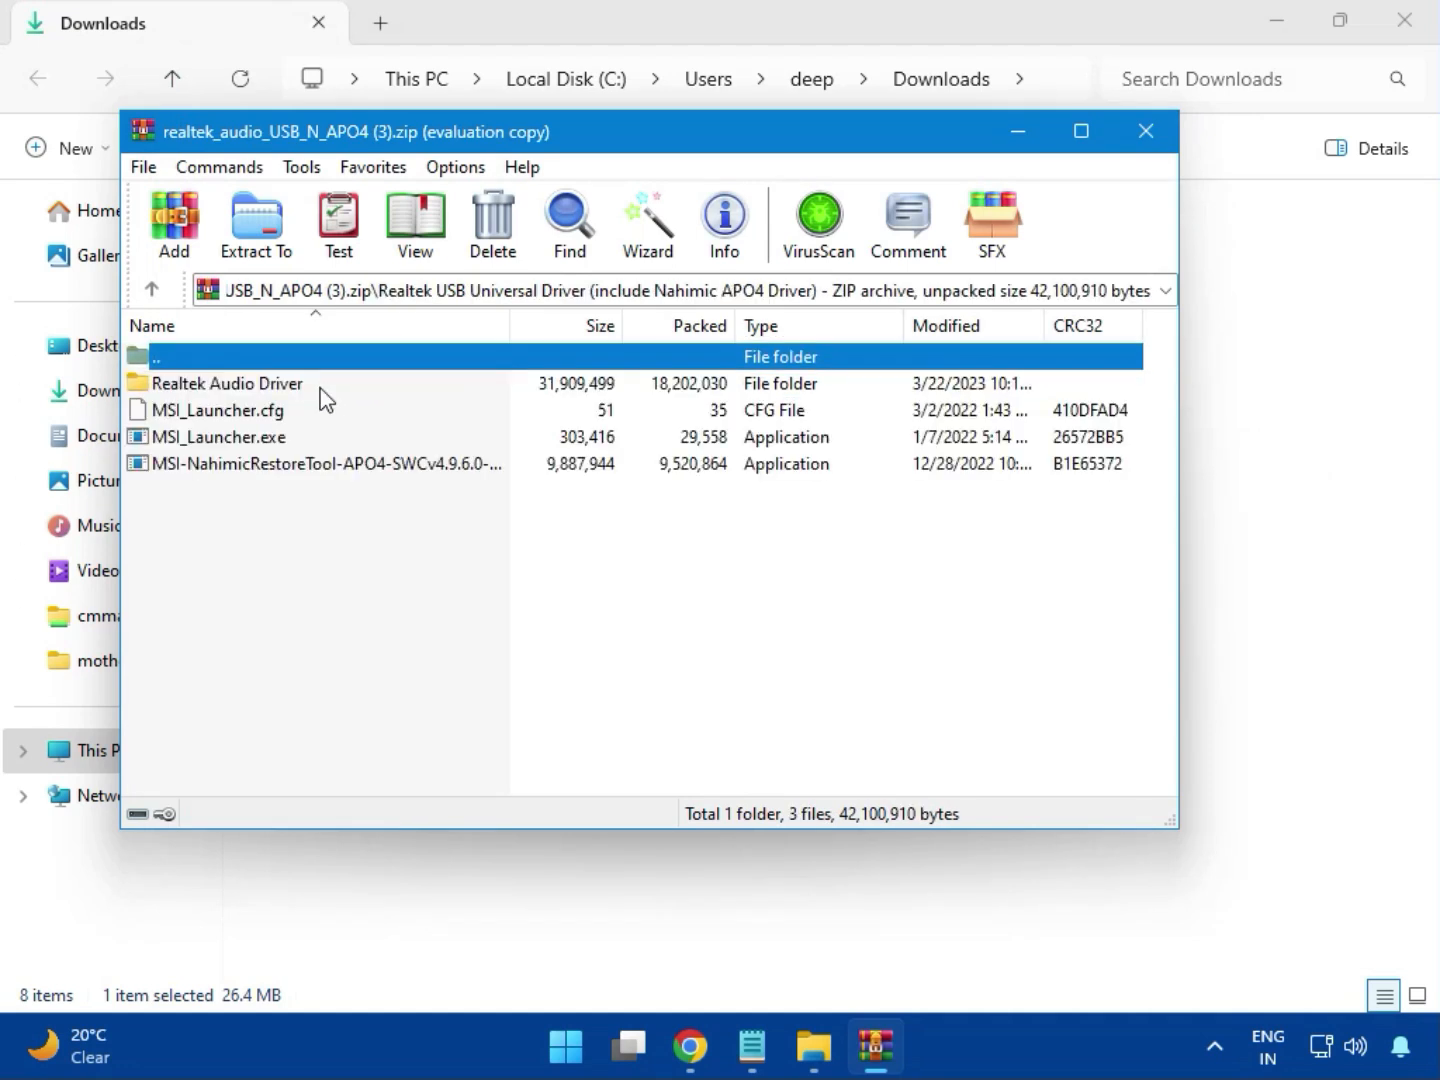
{"action": "double_click", "coordinate": [212, 440]}
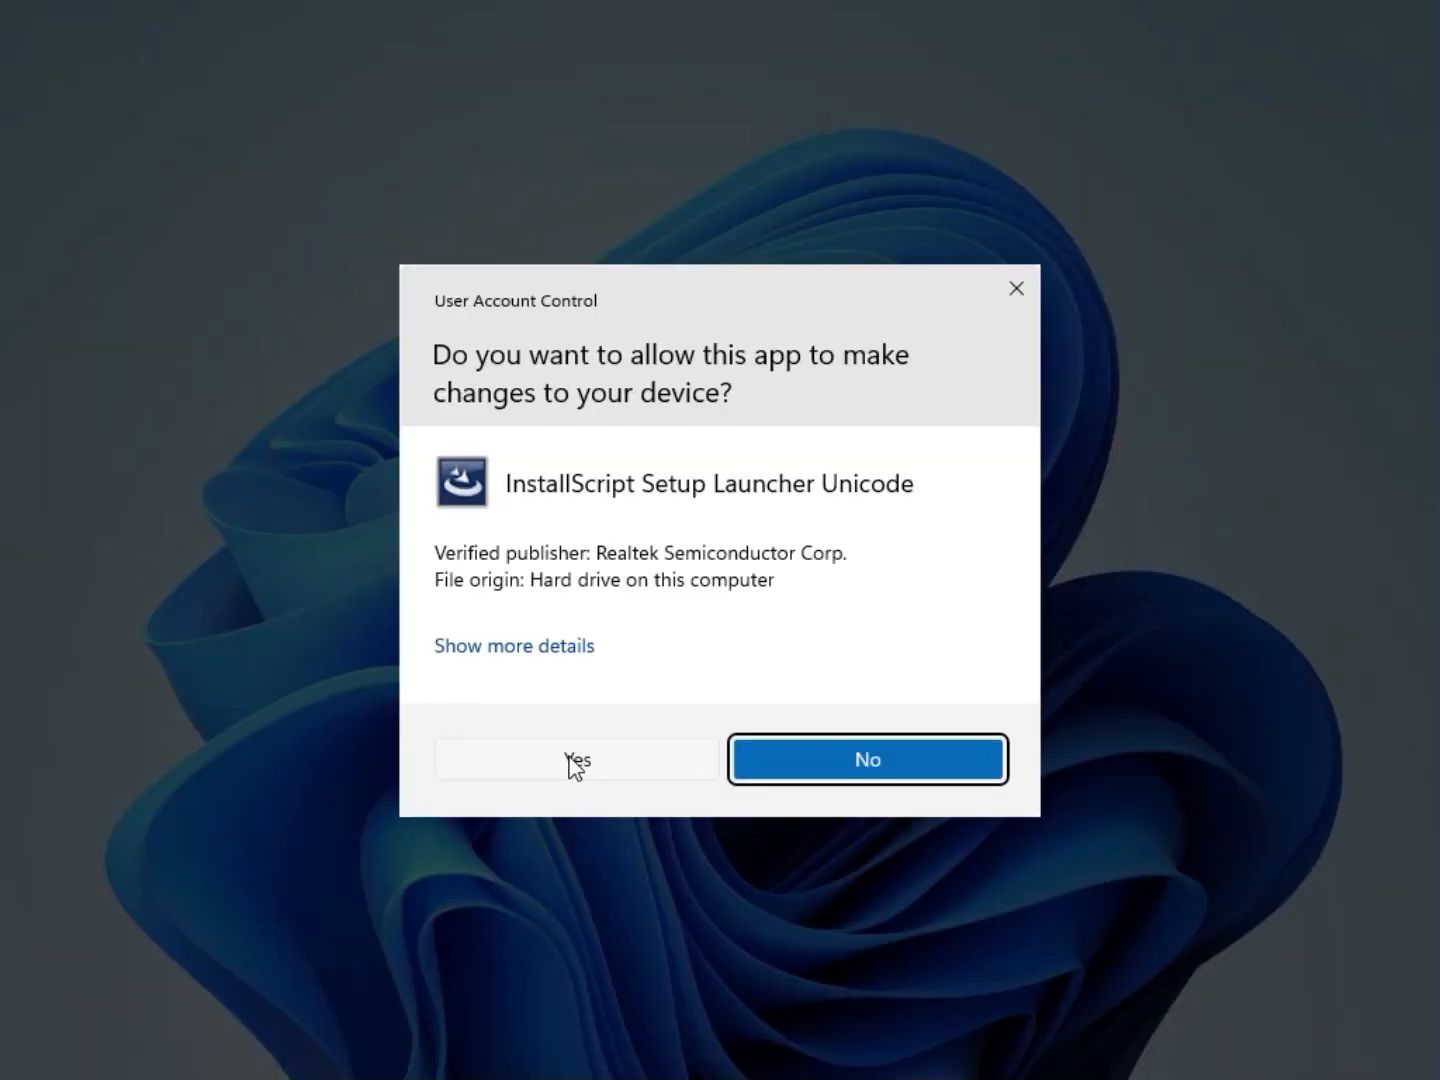
{"action": "left_click", "coordinate": [574, 765]}
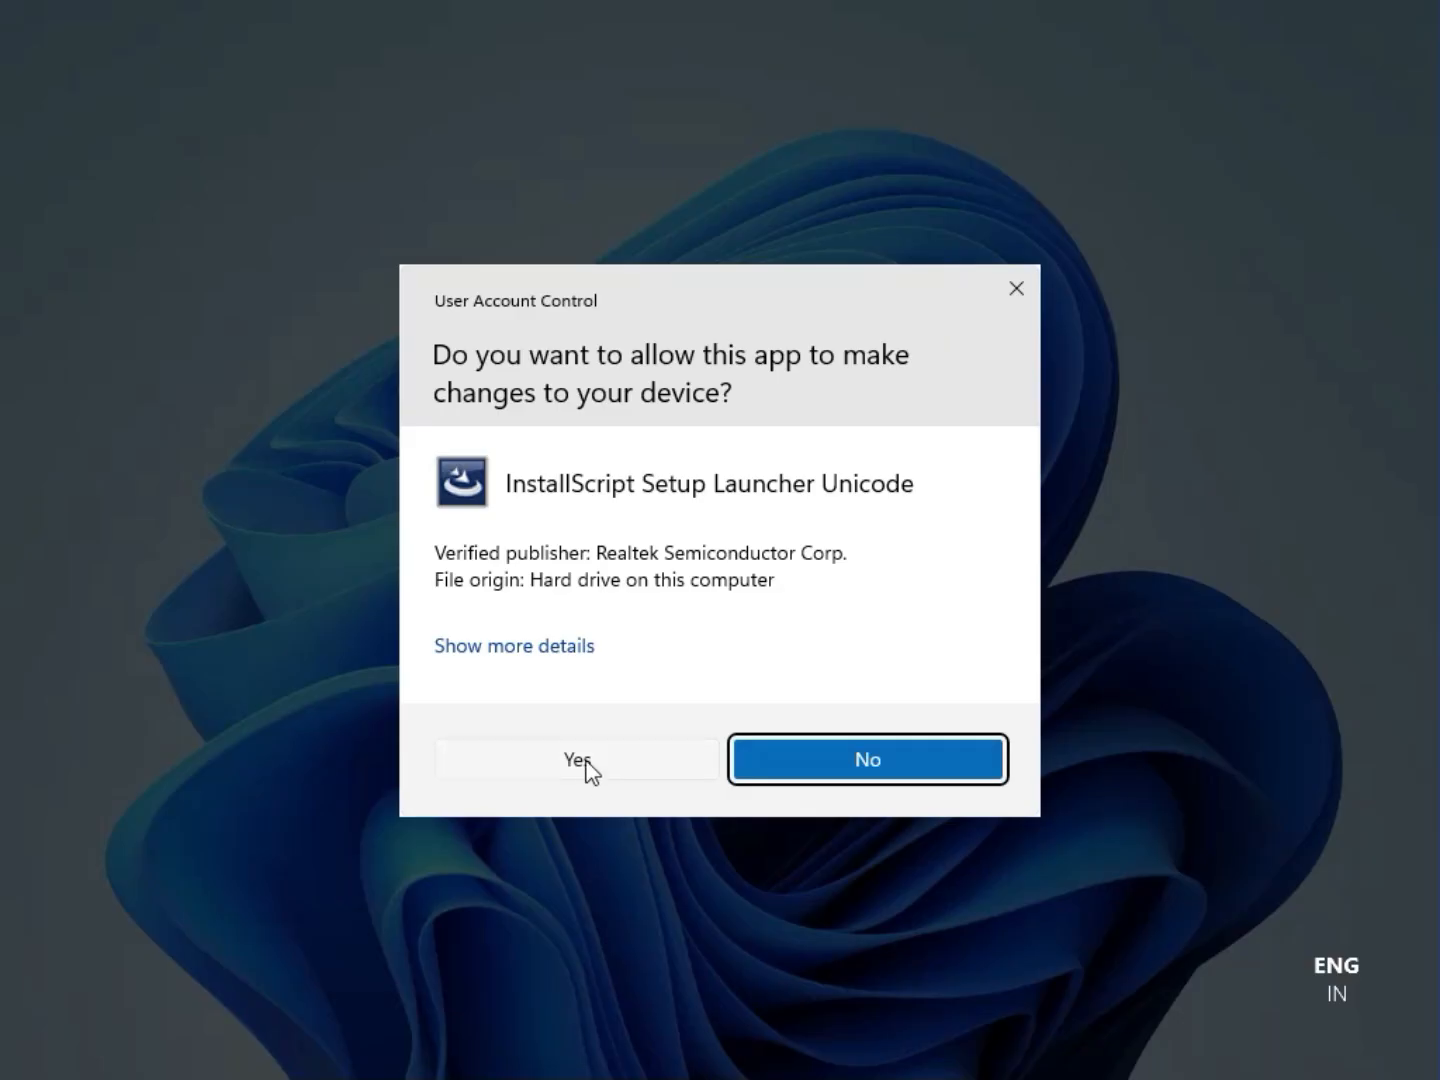
{"action": "left_click", "coordinate": [581, 760]}
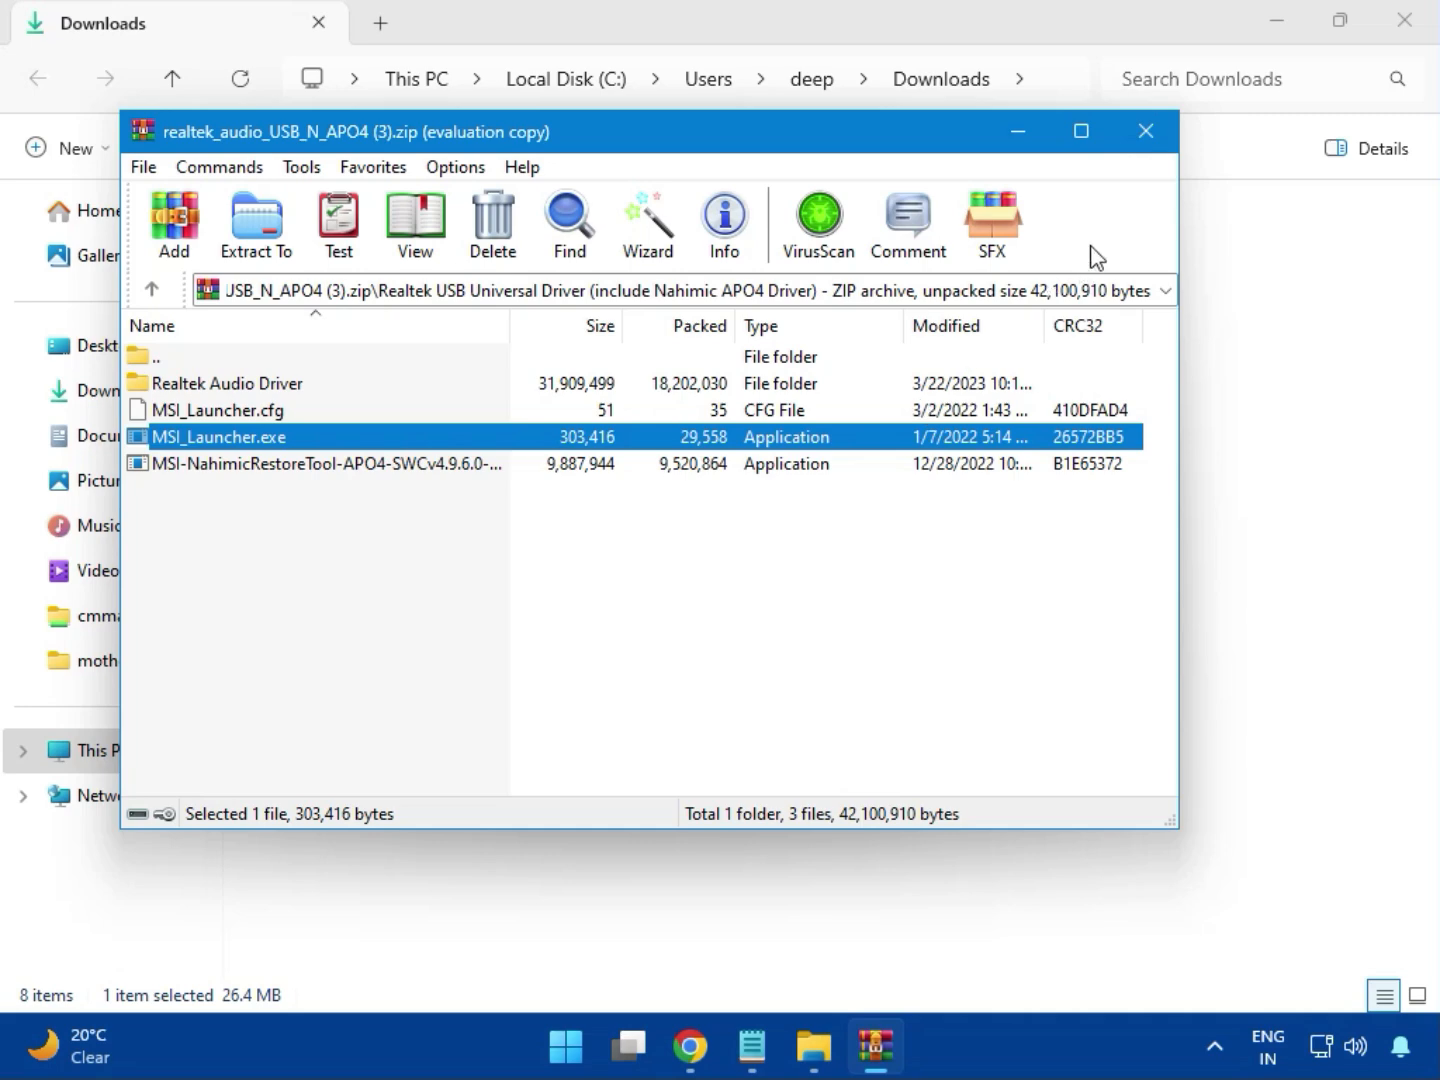
Close the Realtek audio archive and the Downloads folder window.
{"action": "left_click", "coordinate": [1147, 131]}
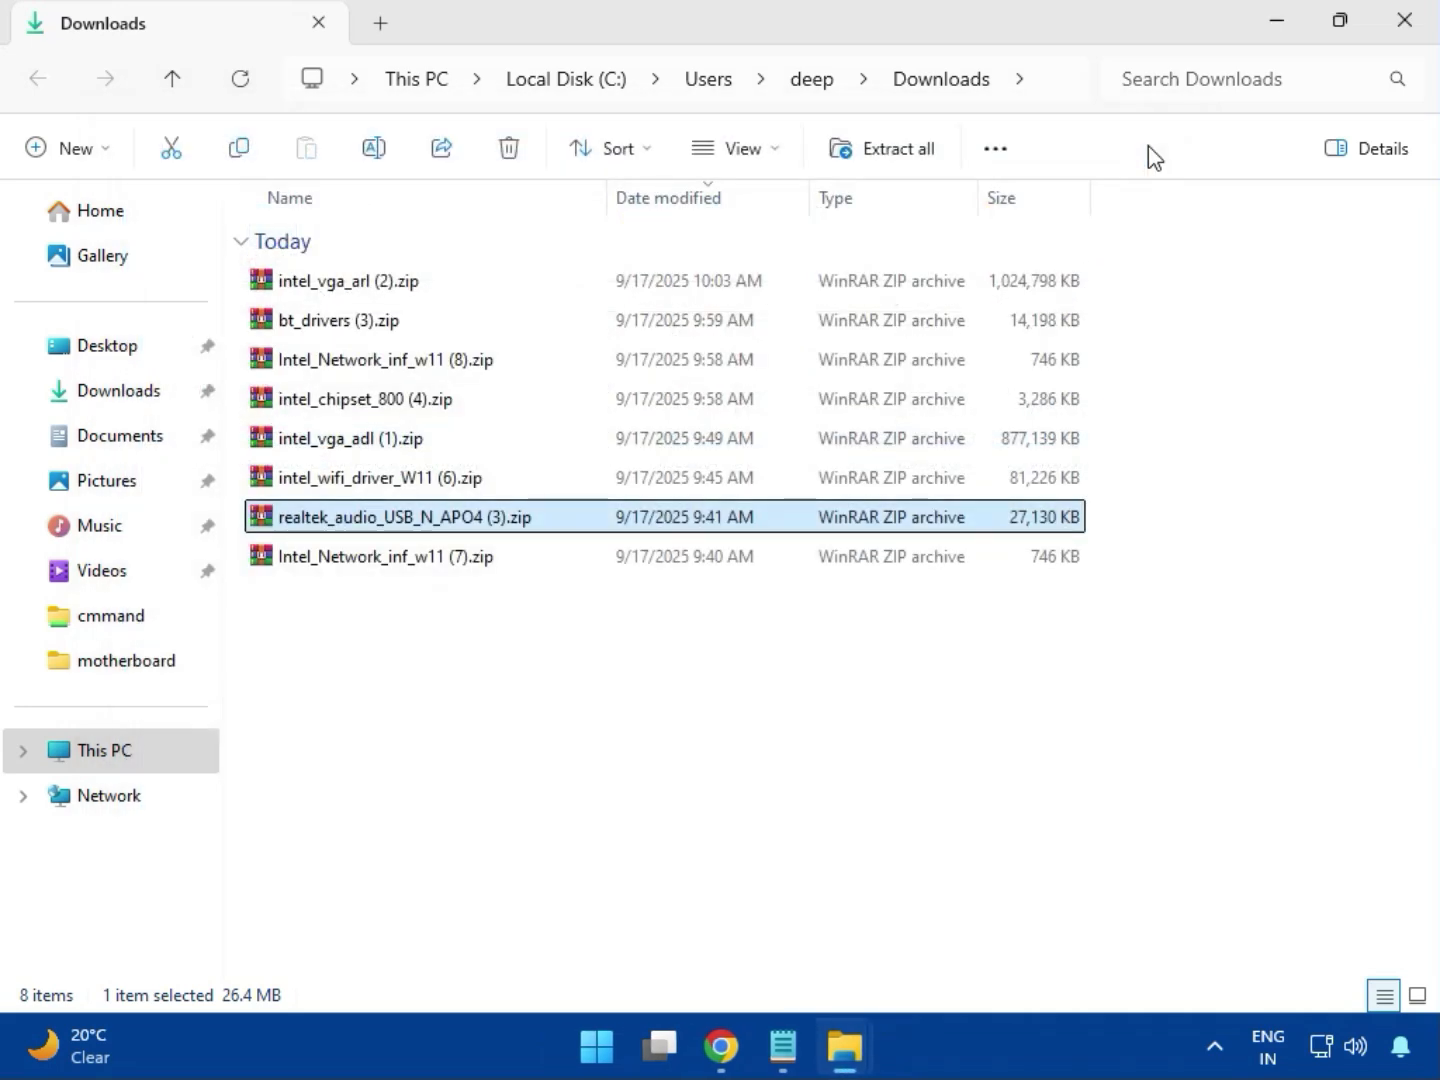
{"action": "left_click", "coordinate": [390, 566]}
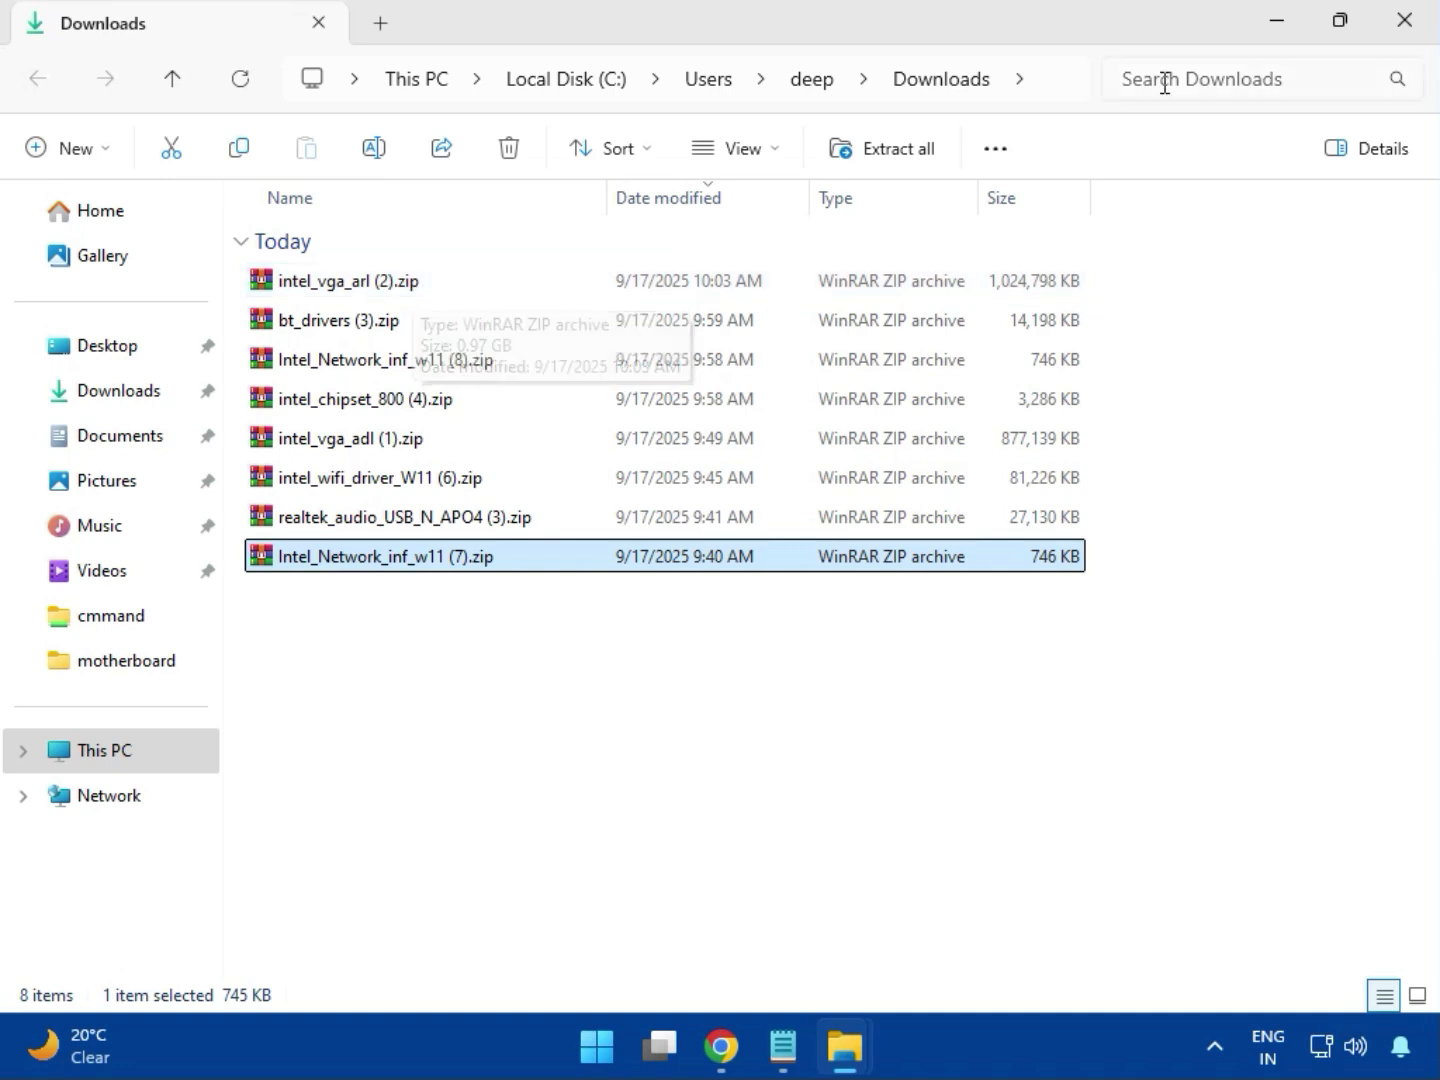
{"action": "left_click", "coordinate": [1403, 42]}
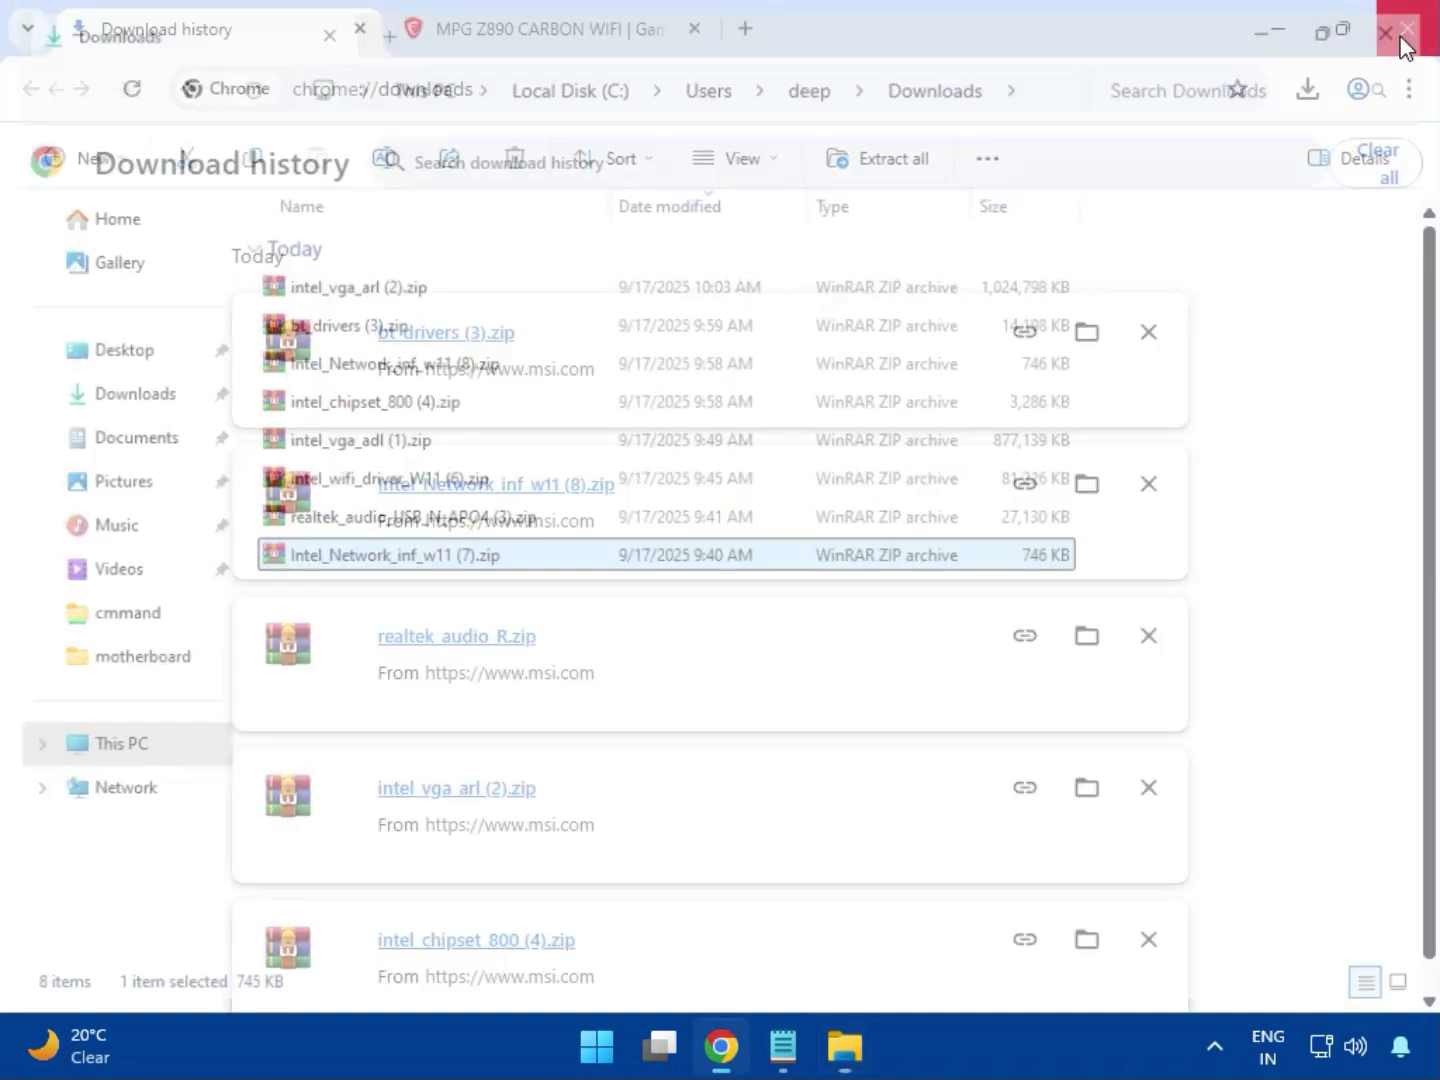